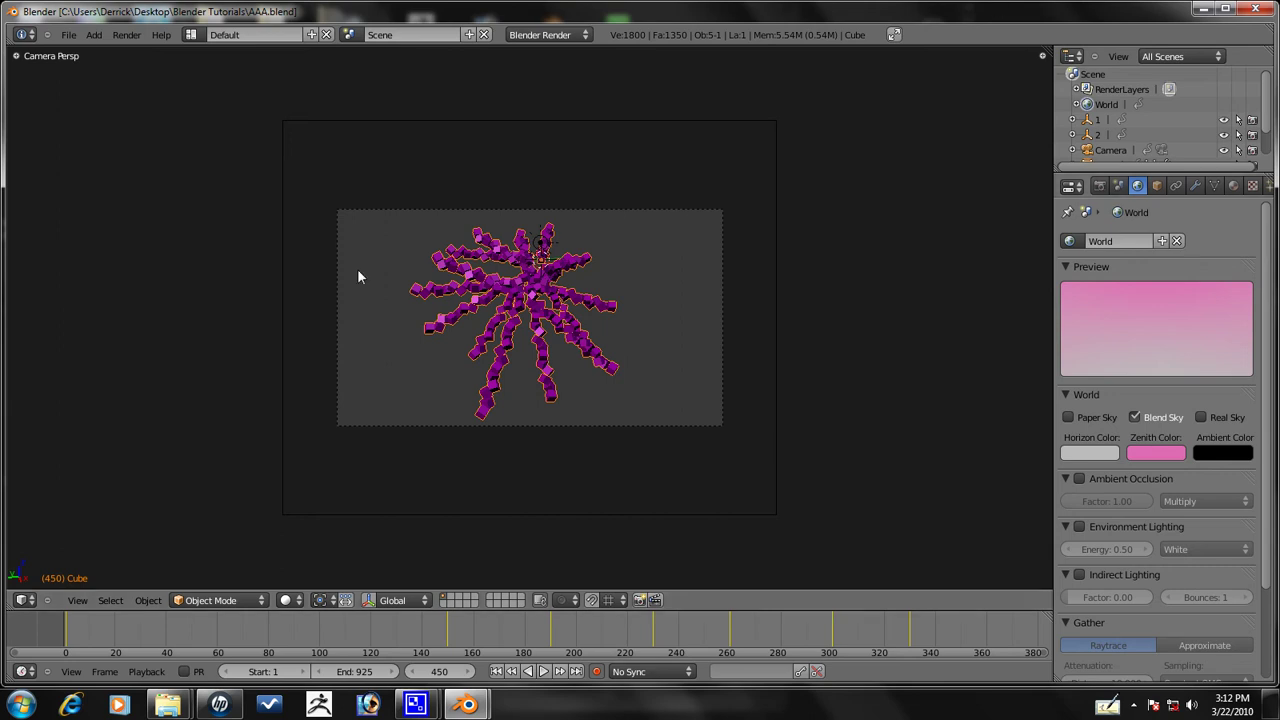
At frame 600, set the world's horizon colour to pink (0.91, 0.49, 0.88) and the zenith colour to turquoise (0.15, 0.73, 0.71)
{"action": "scroll", "coordinate": [703, 309], "scroll_direction": "up", "scroll_amount": 2}
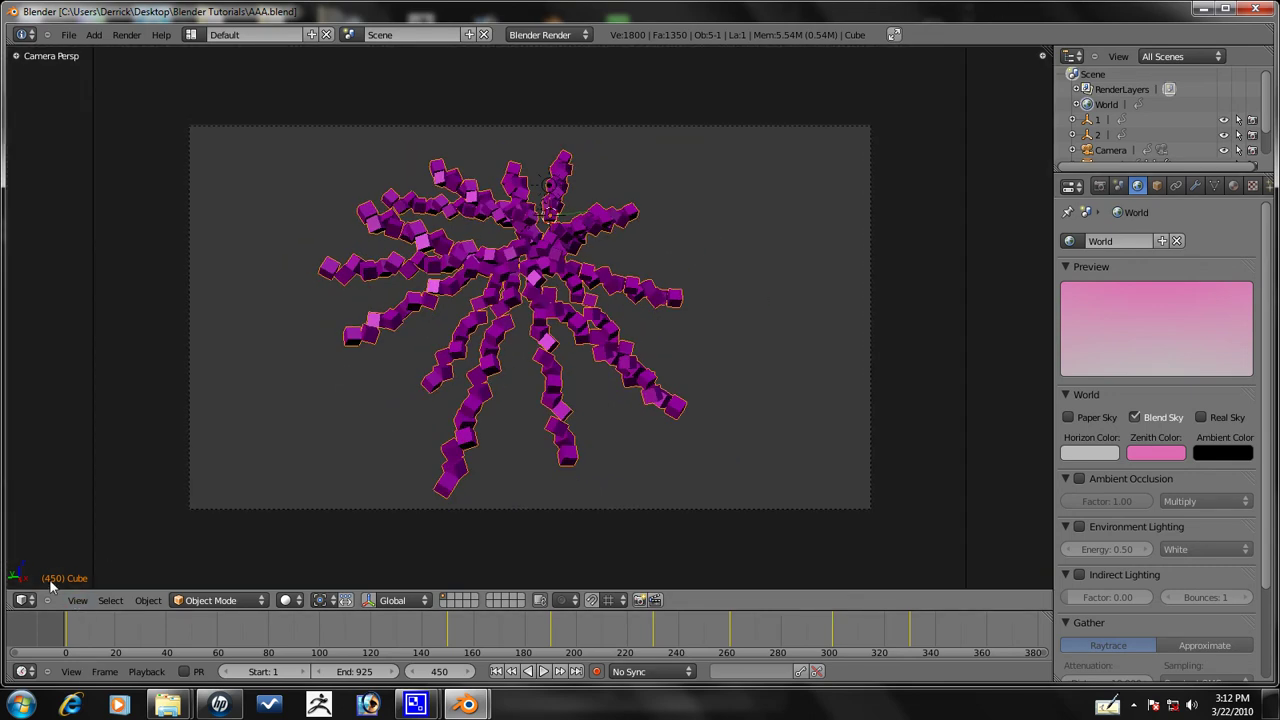
{"action": "scroll", "coordinate": [536, 268], "scroll_direction": "down", "scroll_amount": 2}
{"action": "scroll", "coordinate": [548, 360], "scroll_direction": "up", "scroll_amount": 2}
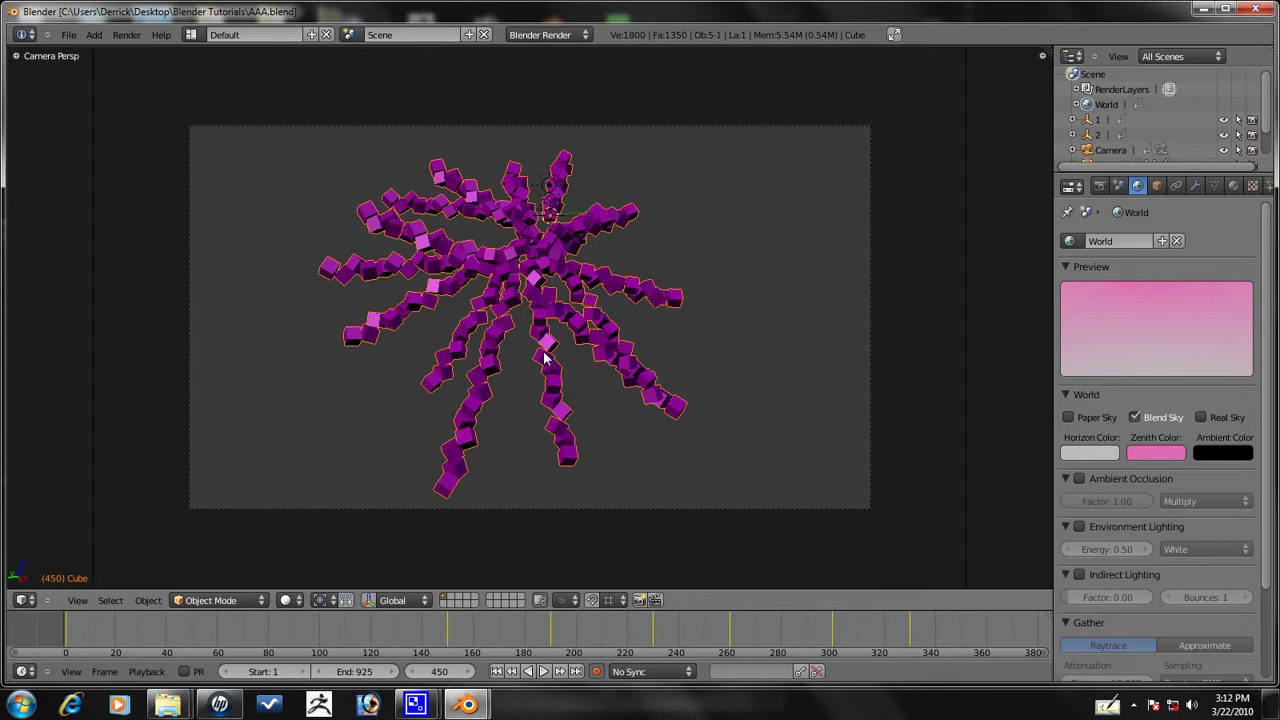
{"action": "left_click", "coordinate": [437, 671]}
{"action": "type", "text": "600"}
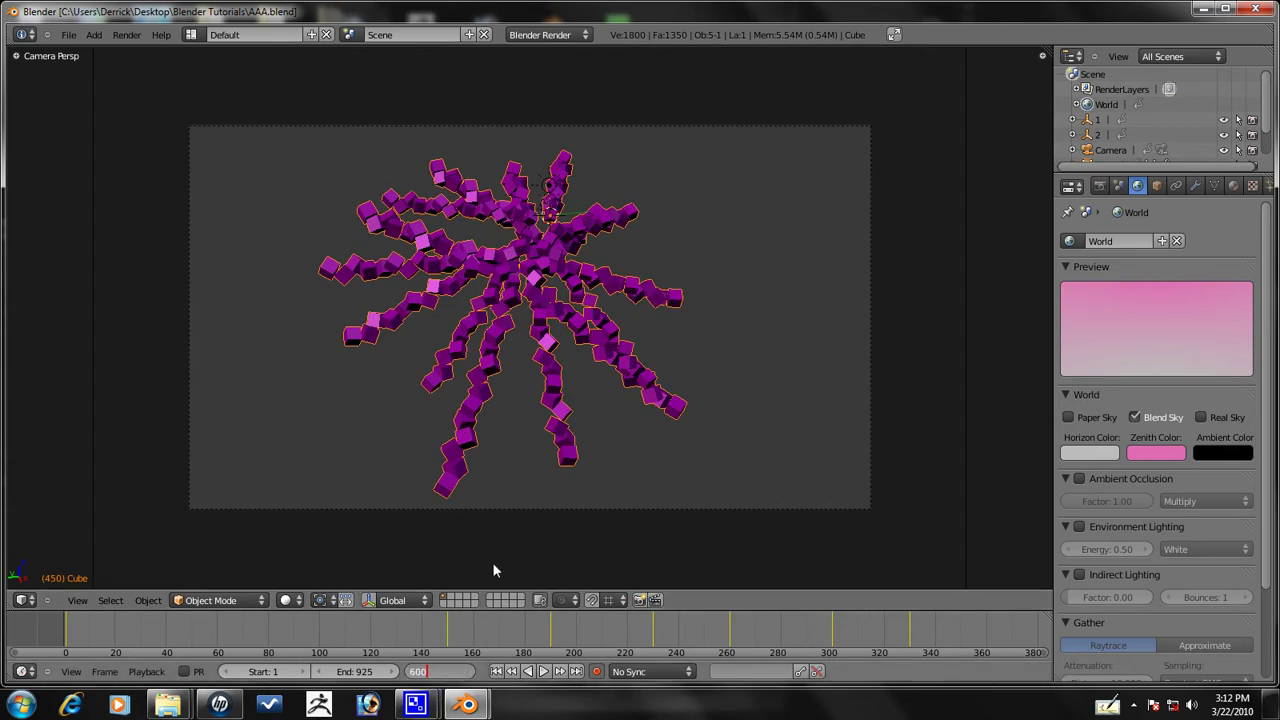
{"action": "key", "text": "Return"}
{"action": "left_click", "coordinate": [1089, 456]}
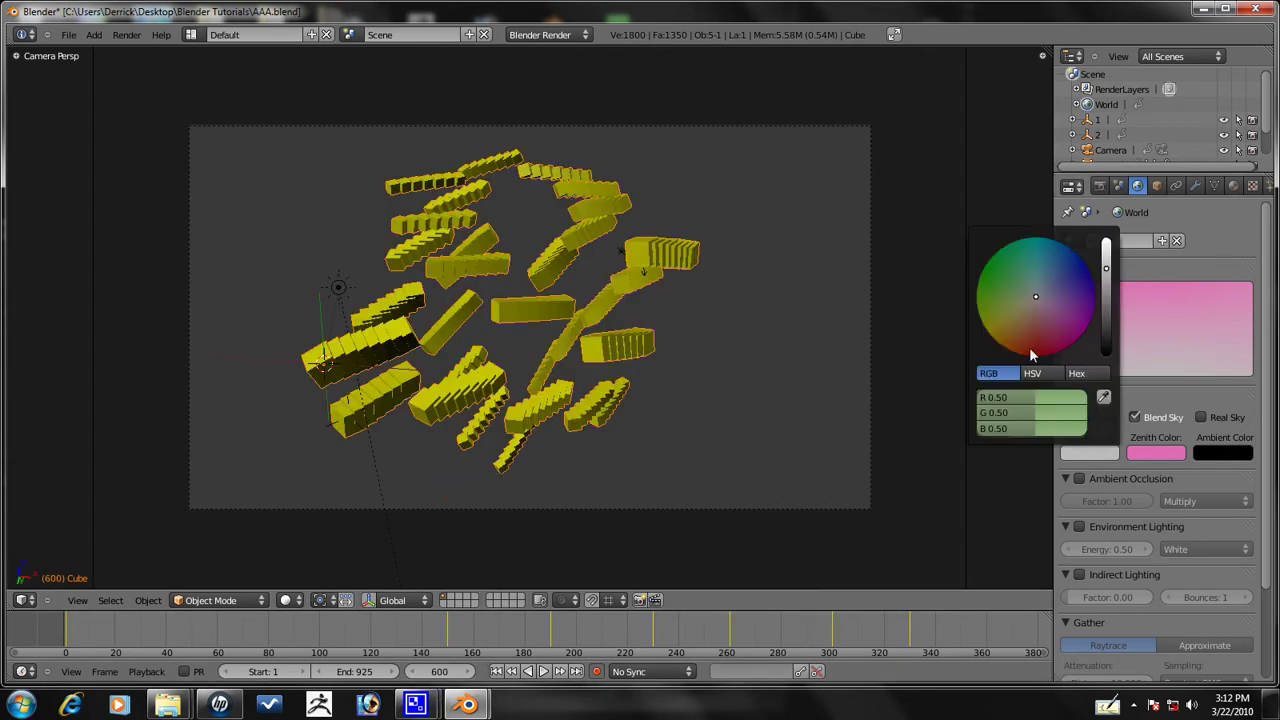
{"action": "mouse_move", "coordinate": [1028, 398]}
{"action": "left_mouse_down"}
{"action": "mouse_move", "coordinate": [1069, 399]}
{"action": "mouse_move", "coordinate": [1050, 437]}
{"action": "mouse_move", "coordinate": [1088, 426]}
{"action": "mouse_move", "coordinate": [1039, 411]}
{"action": "mouse_move", "coordinate": [1058, 409]}
{"action": "left_mouse_up"}
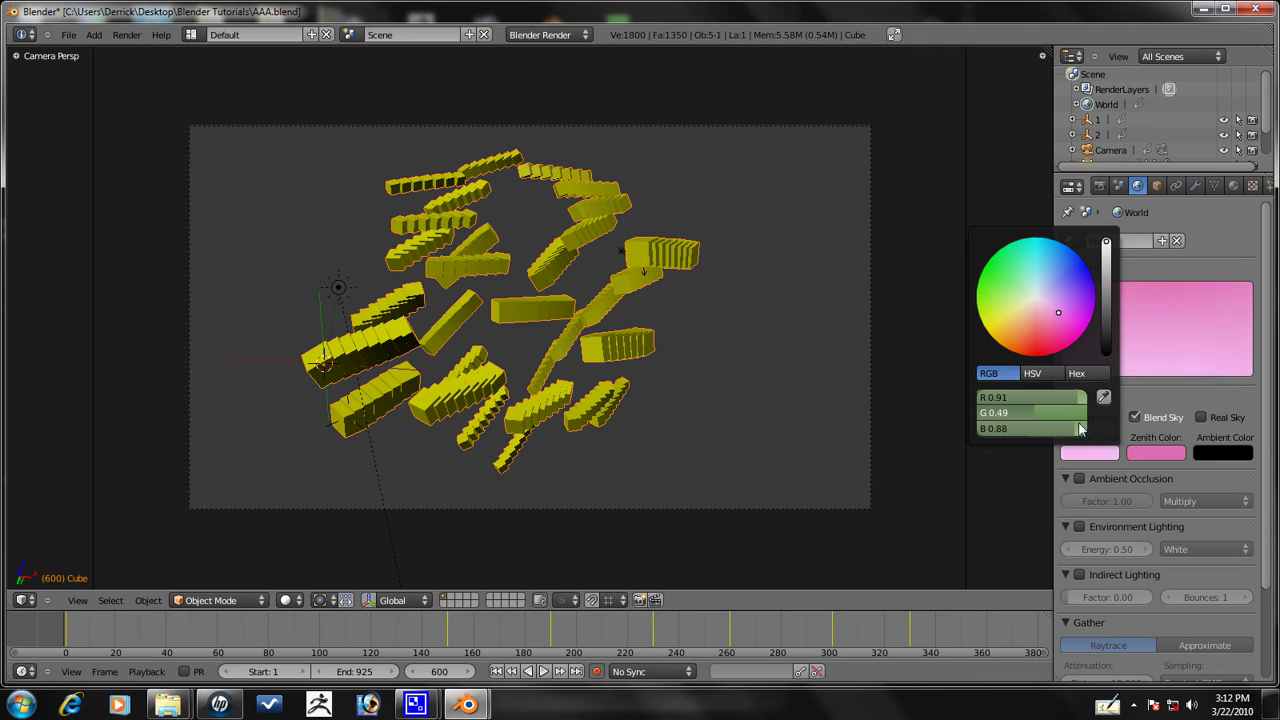
{"action": "left_click", "coordinate": [1153, 453]}
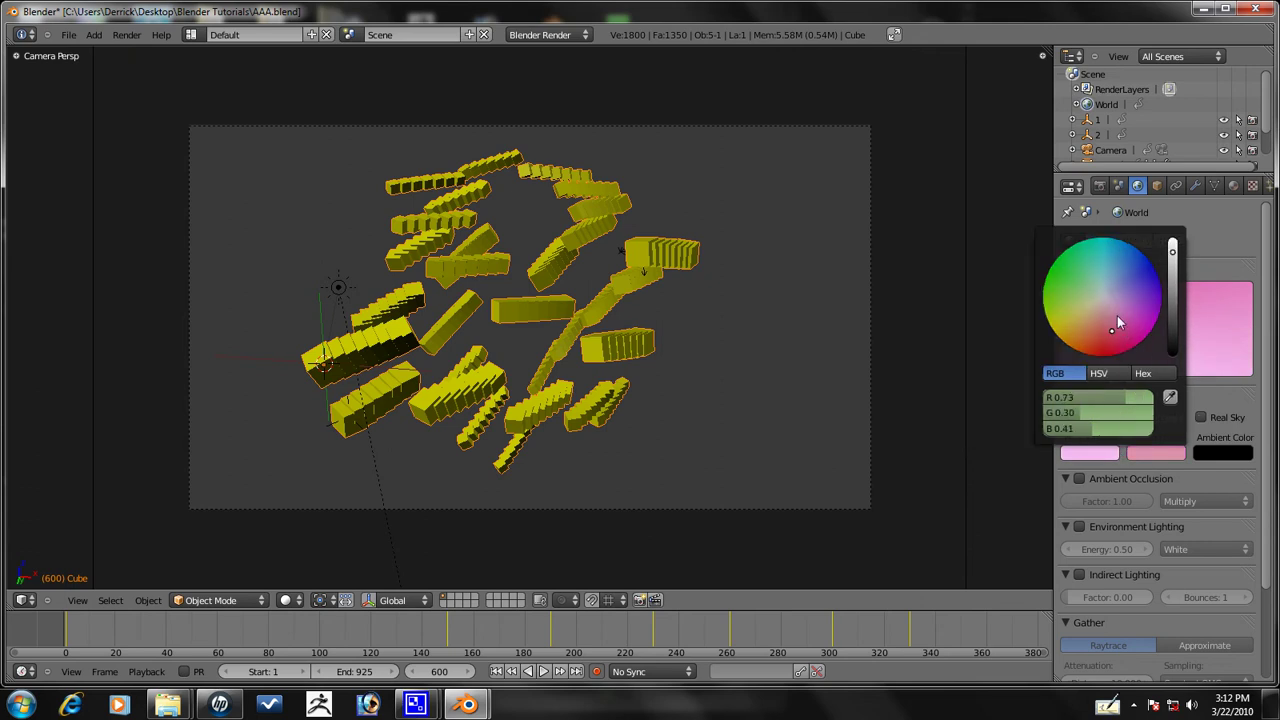
{"action": "left_click_drag", "start_coordinate": [1114, 294], "coordinate": [1100, 248]}
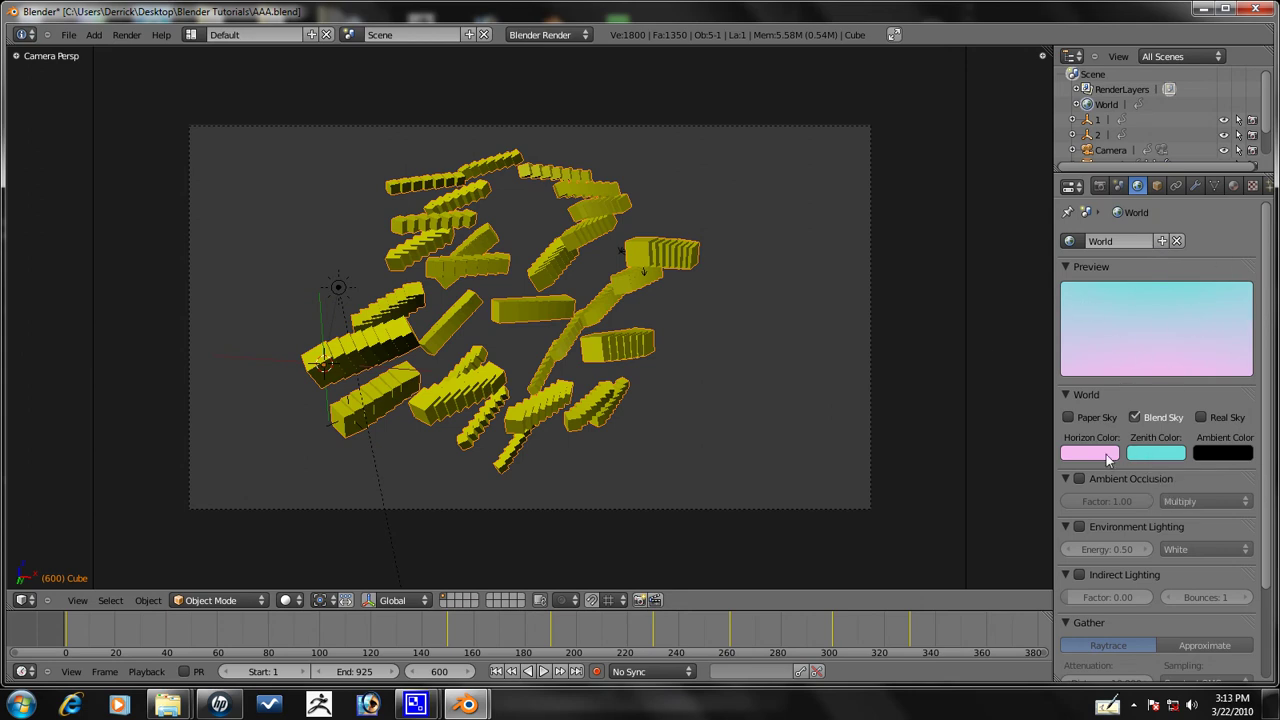
At frame 750, set the world's horizon colour to green (0.00, 0.91, 0.11) and the zenith colour to orange (0.73, 0.11, 0.00)
{"action": "left_click", "coordinate": [447, 678]}
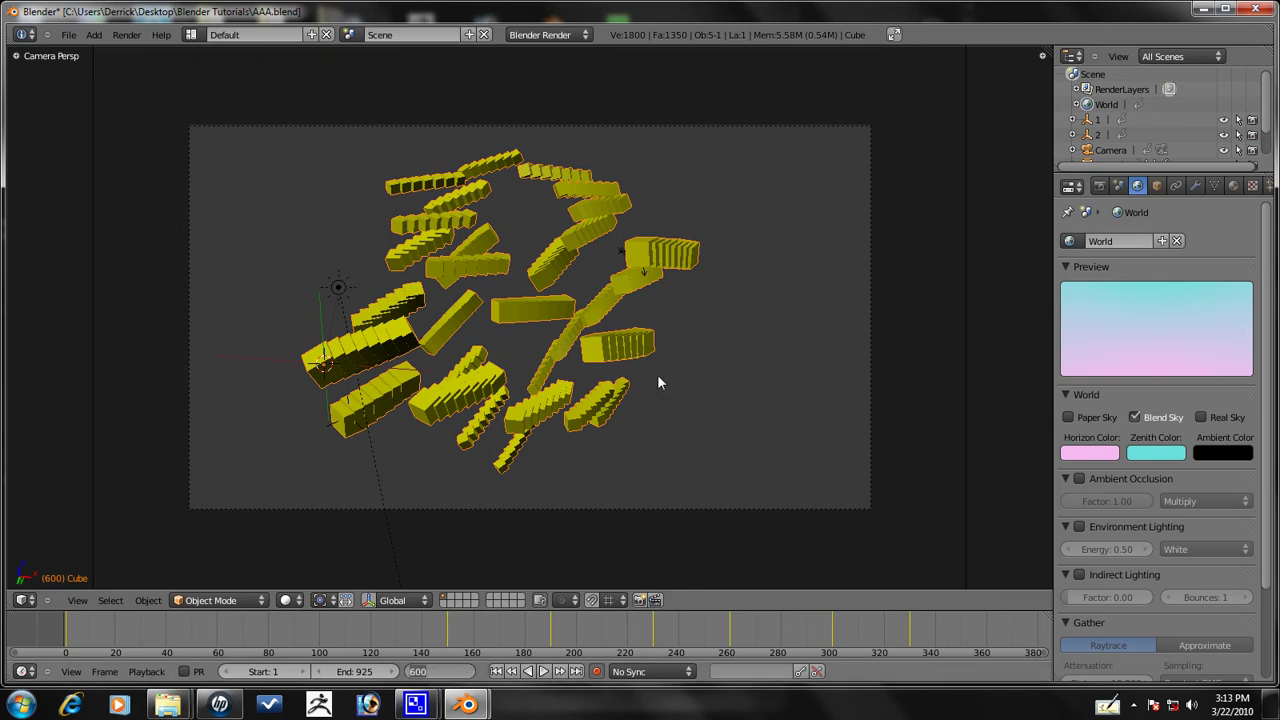
{"action": "type", "text": "750"}
{"action": "key", "text": "Return"}
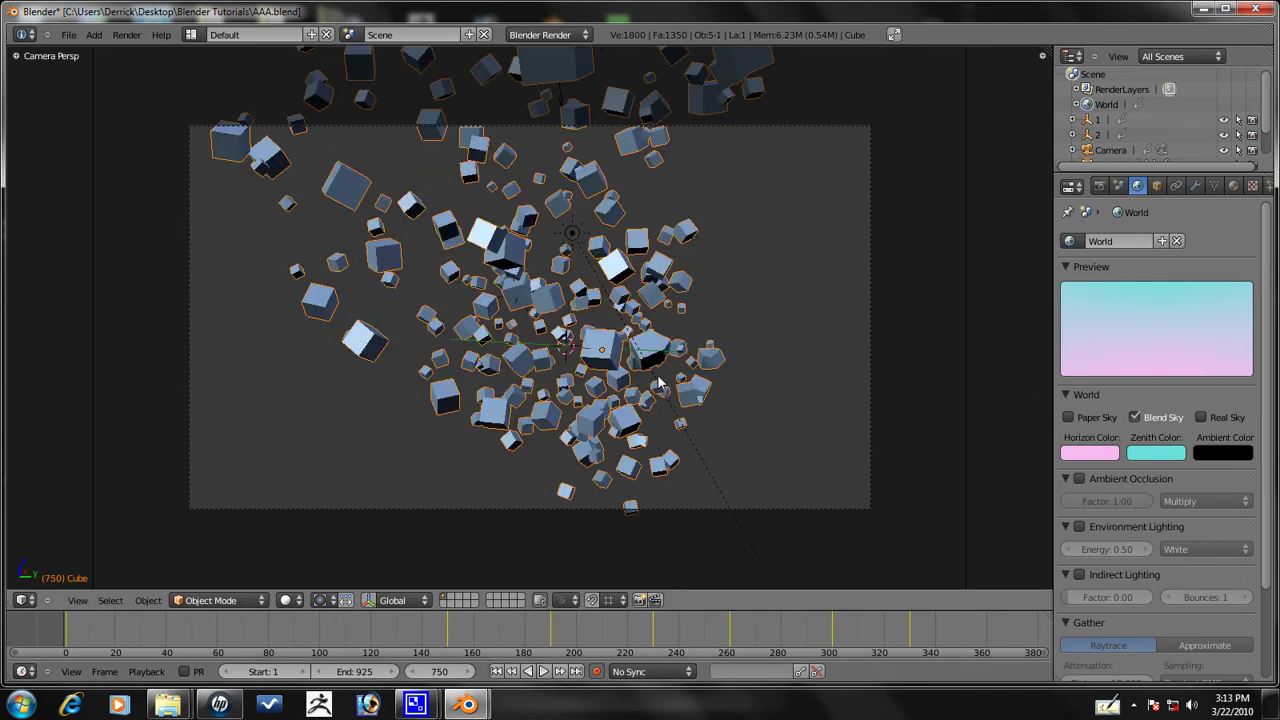
{"action": "left_click", "coordinate": [1100, 455]}
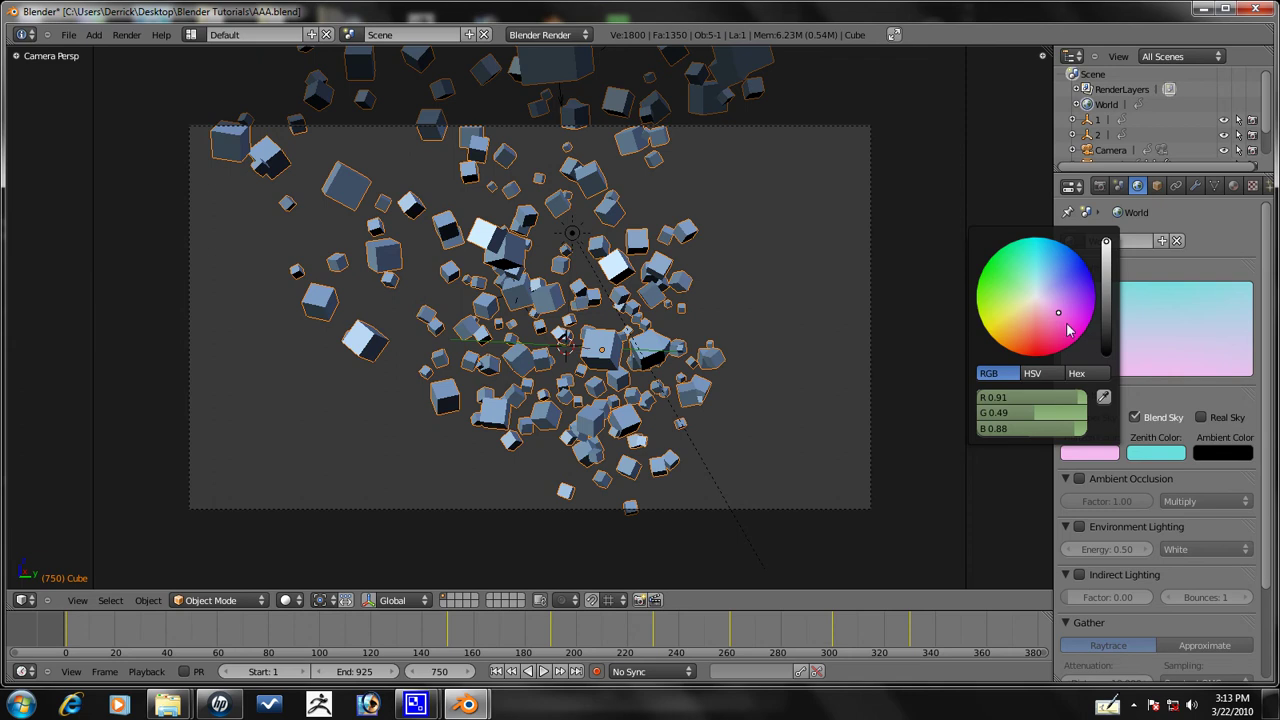
{"action": "mouse_move", "coordinate": [1063, 325]}
{"action": "left_mouse_down"}
{"action": "mouse_move", "coordinate": [1077, 337]}
{"action": "mouse_move", "coordinate": [1133, 267]}
{"action": "mouse_move", "coordinate": [1082, 255]}
{"action": "mouse_move", "coordinate": [1088, 236]}
{"action": "mouse_move", "coordinate": [997, 171]}
{"action": "mouse_move", "coordinate": [920, 208]}
{"action": "left_mouse_up"}
{"action": "left_click", "coordinate": [1089, 448]}
{"action": "left_click", "coordinate": [1158, 455]}
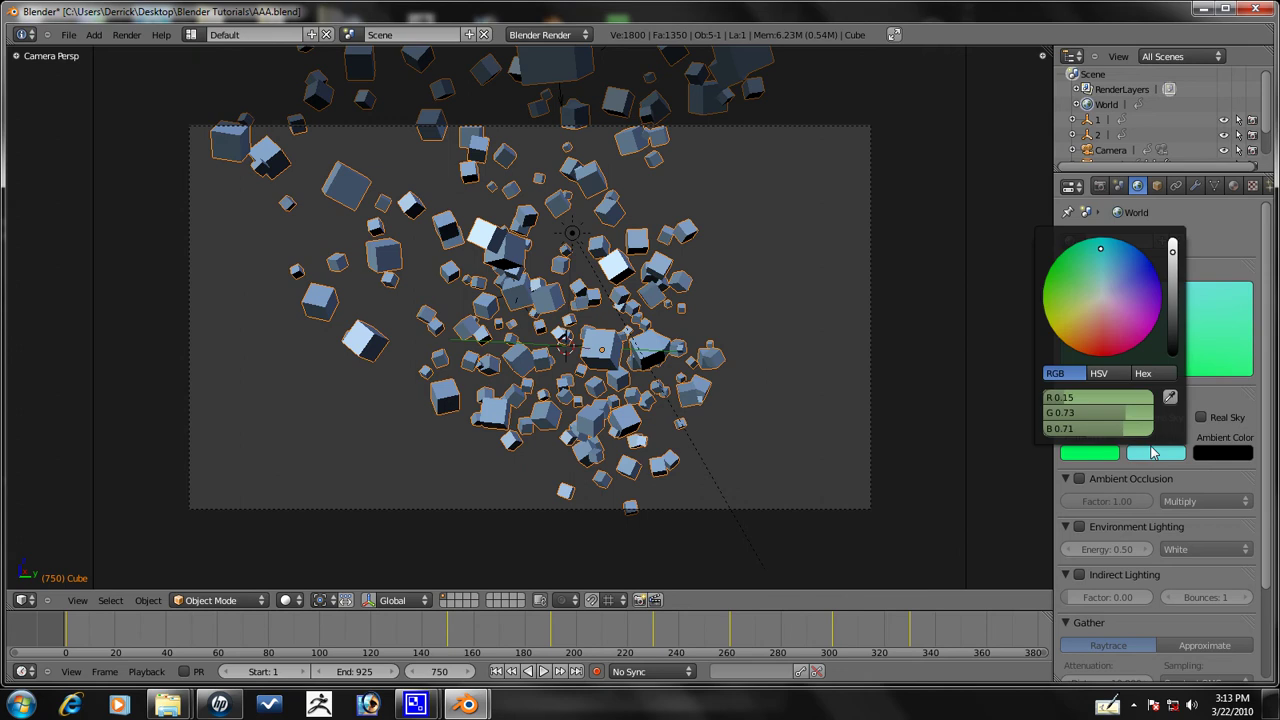
{"action": "mouse_move", "coordinate": [1080, 278]}
{"action": "left_mouse_down"}
{"action": "mouse_move", "coordinate": [1102, 258]}
{"action": "mouse_move", "coordinate": [1197, 311]}
{"action": "mouse_move", "coordinate": [1200, 390]}
{"action": "mouse_move", "coordinate": [1173, 416]}
{"action": "mouse_move", "coordinate": [1075, 429]}
{"action": "mouse_move", "coordinate": [1078, 455]}
{"action": "left_mouse_up"}
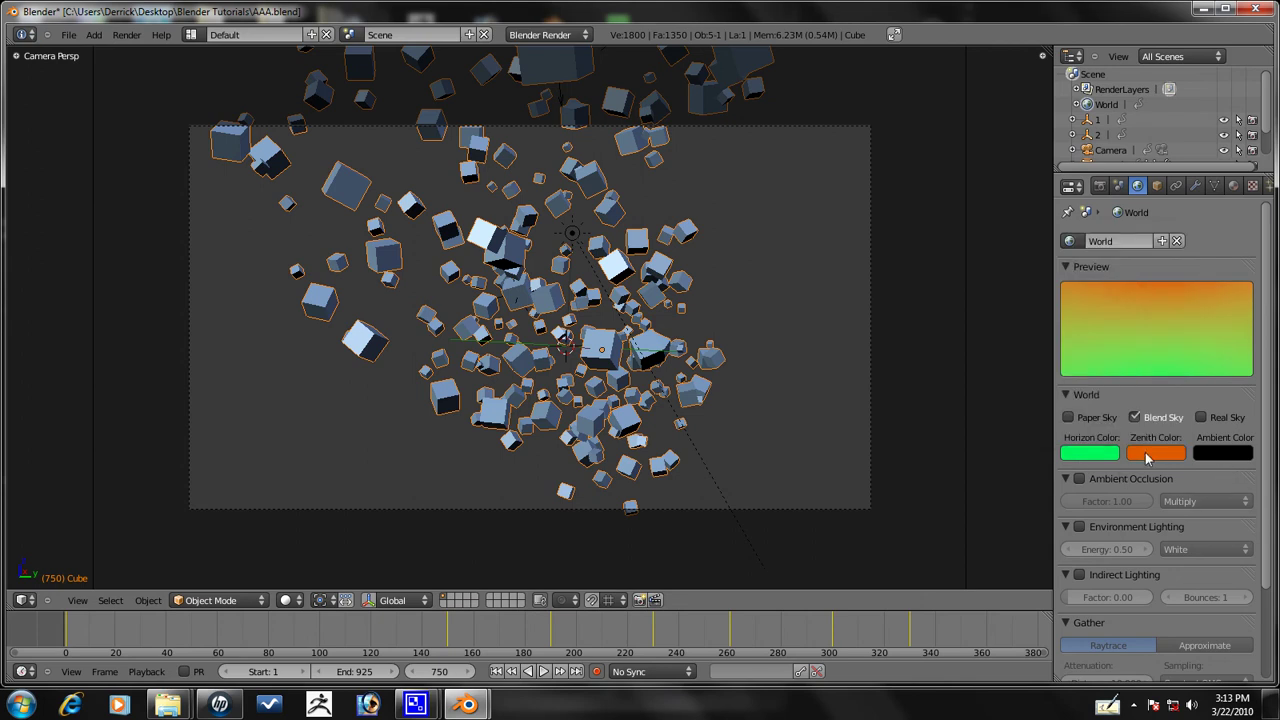
At frame 900, set the world's horizon colour to pure green and the zenith colour to pure red (1.00, 0.00, 0.00)
{"action": "left_click", "coordinate": [446, 671]}
{"action": "type", "text": "900"}
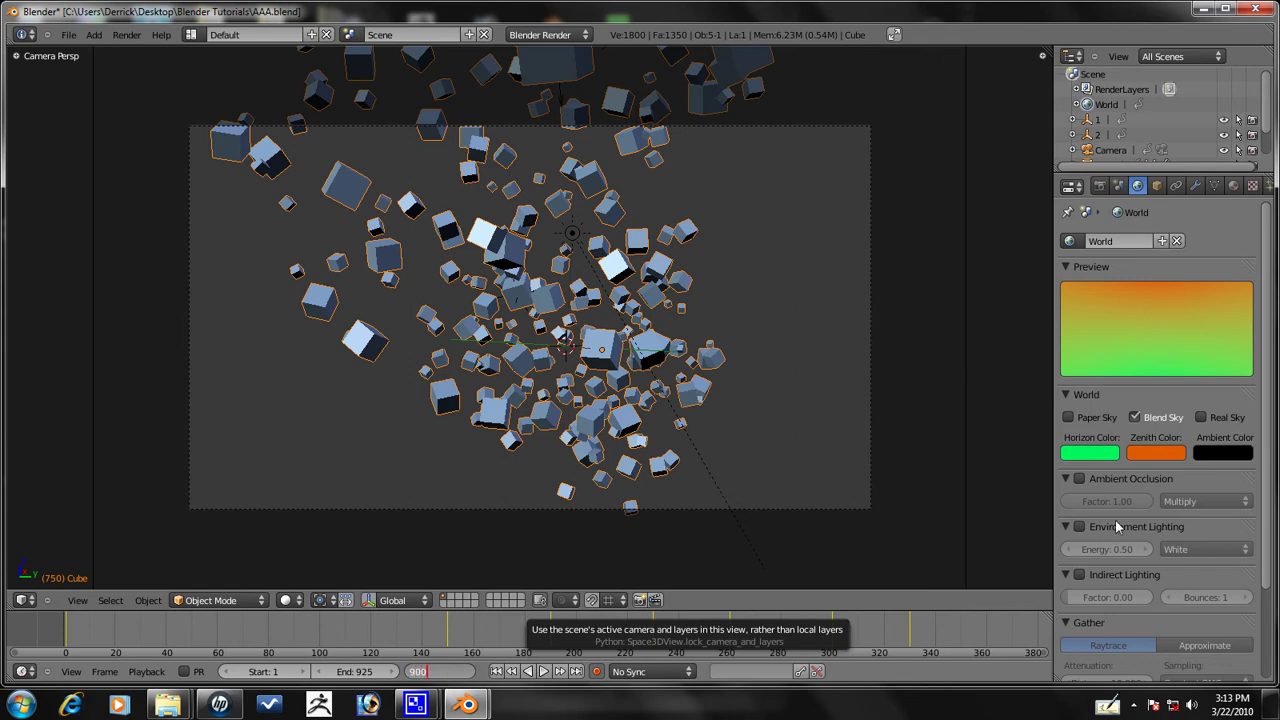
{"action": "key", "text": "Return"}
{"action": "left_click", "coordinate": [1100, 452]}
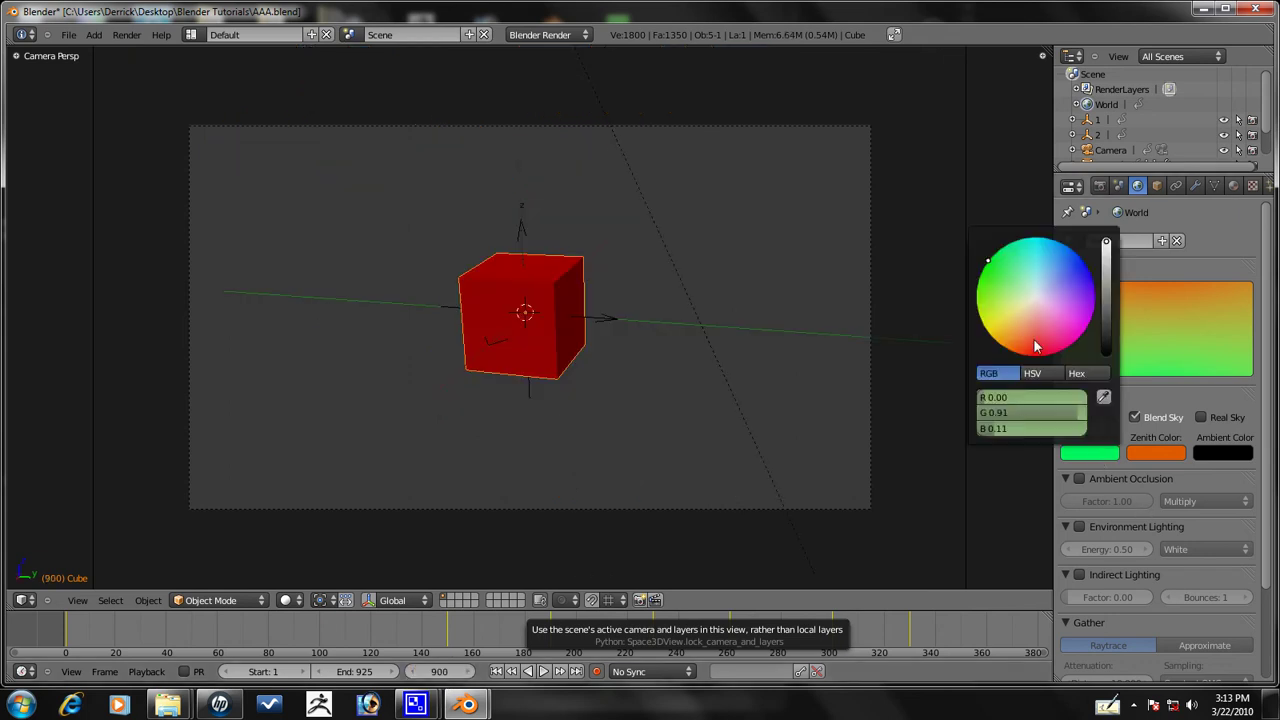
{"action": "left_click_drag", "start_coordinate": [1035, 418], "coordinate": [992, 410]}
{"action": "left_click", "coordinate": [1156, 452]}
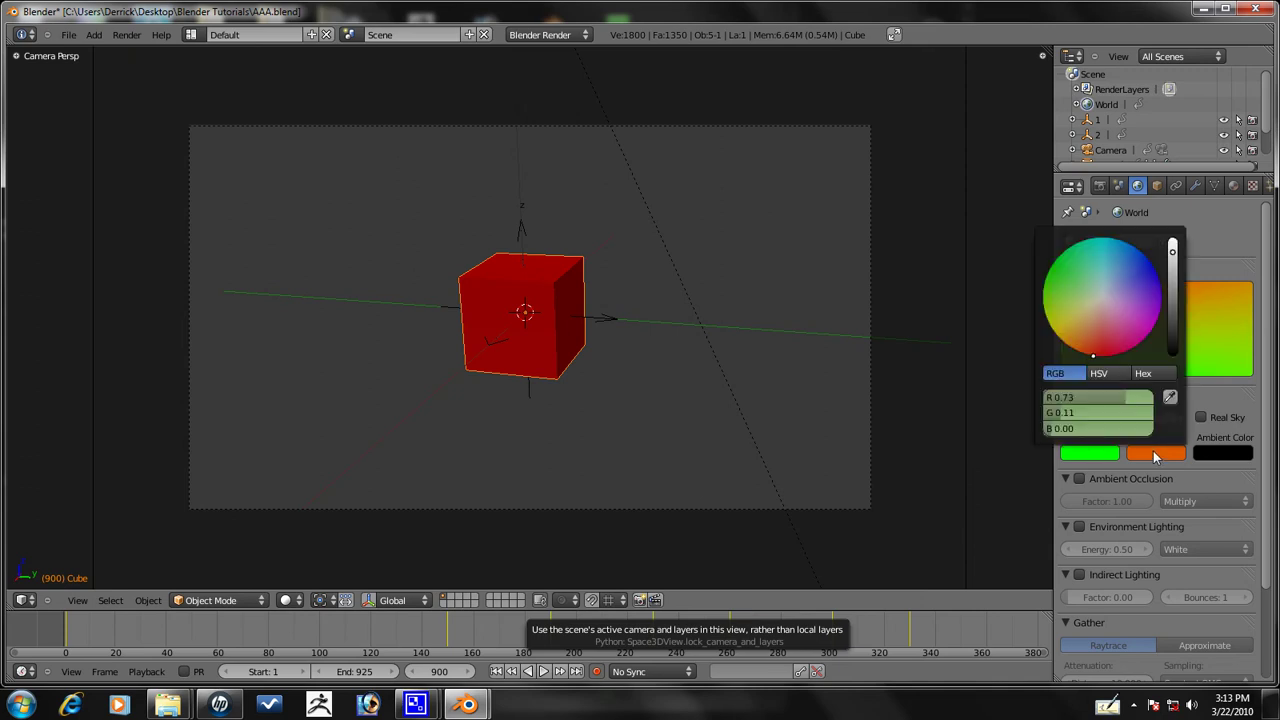
{"action": "left_click_drag", "start_coordinate": [1097, 399], "coordinate": [1156, 405]}
{"action": "left_click_drag", "start_coordinate": [1066, 414], "coordinate": [1006, 418]}
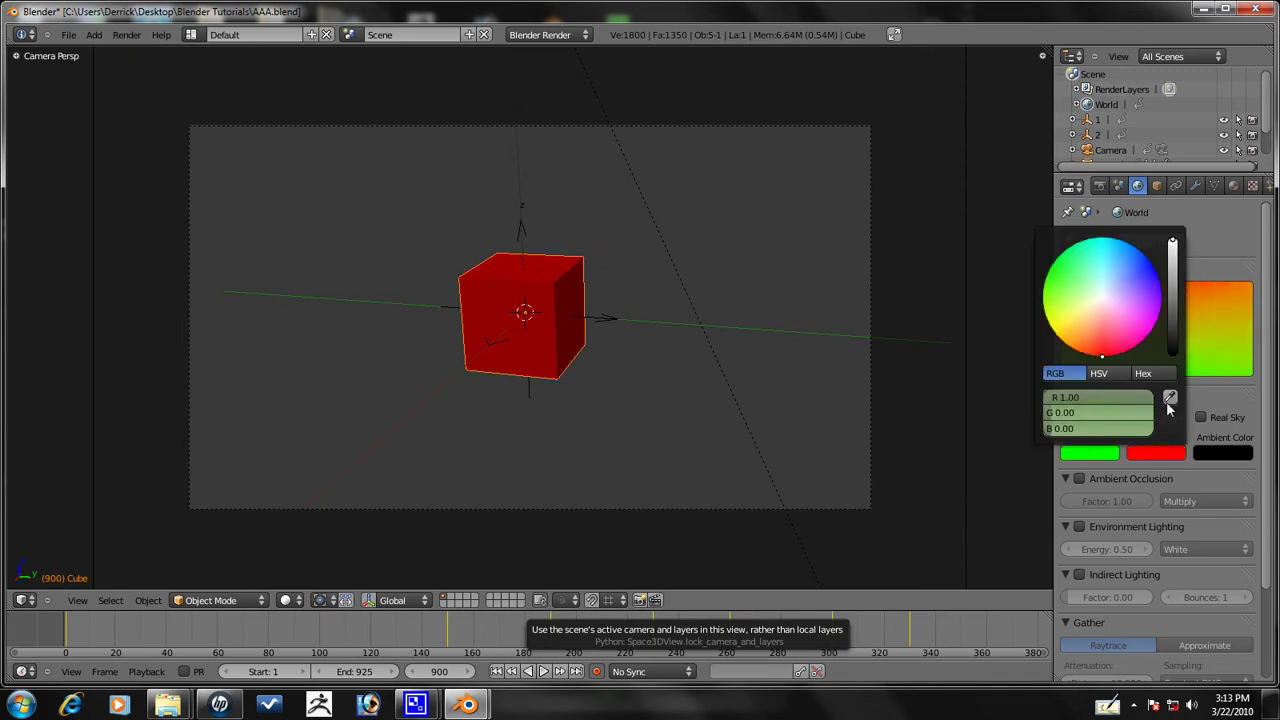
Save the AAA.blend file and deselect the cube object in the scene
{"action": "left_click", "coordinate": [69, 35]}
{"action": "left_click", "coordinate": [80, 136]}
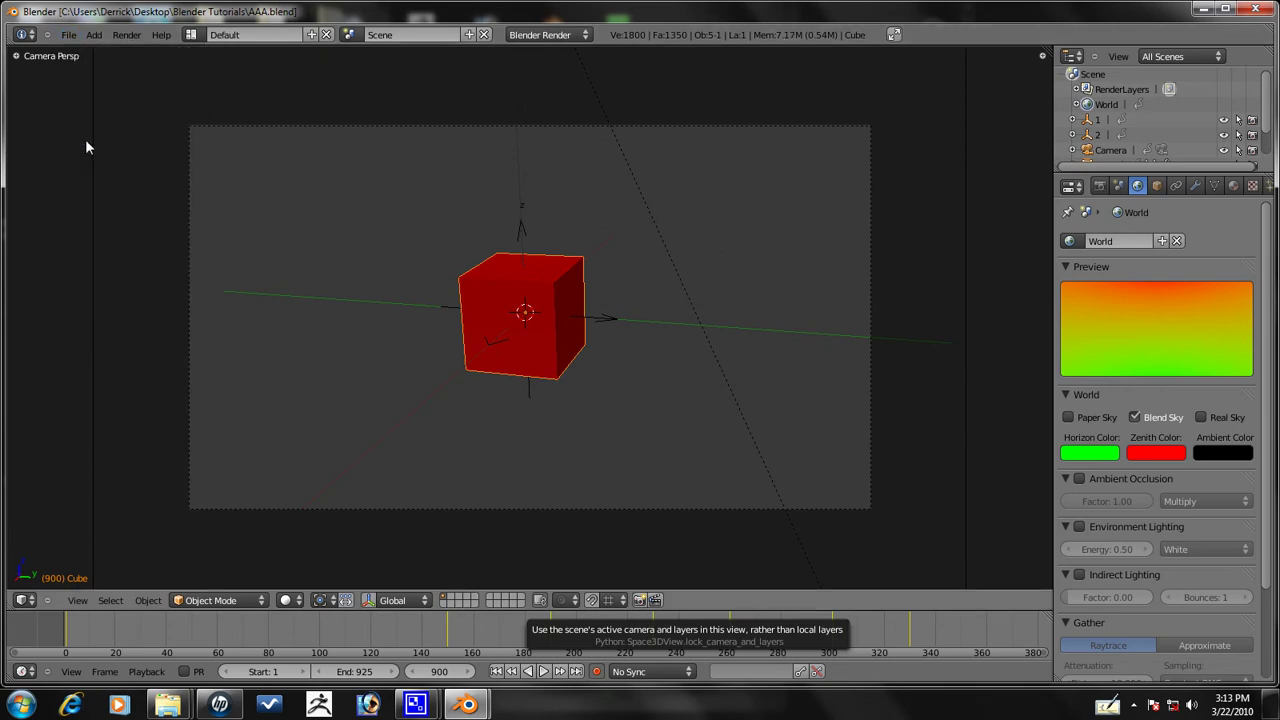
{"action": "scroll", "coordinate": [727, 400], "scroll_direction": "down", "scroll_amount": 2}
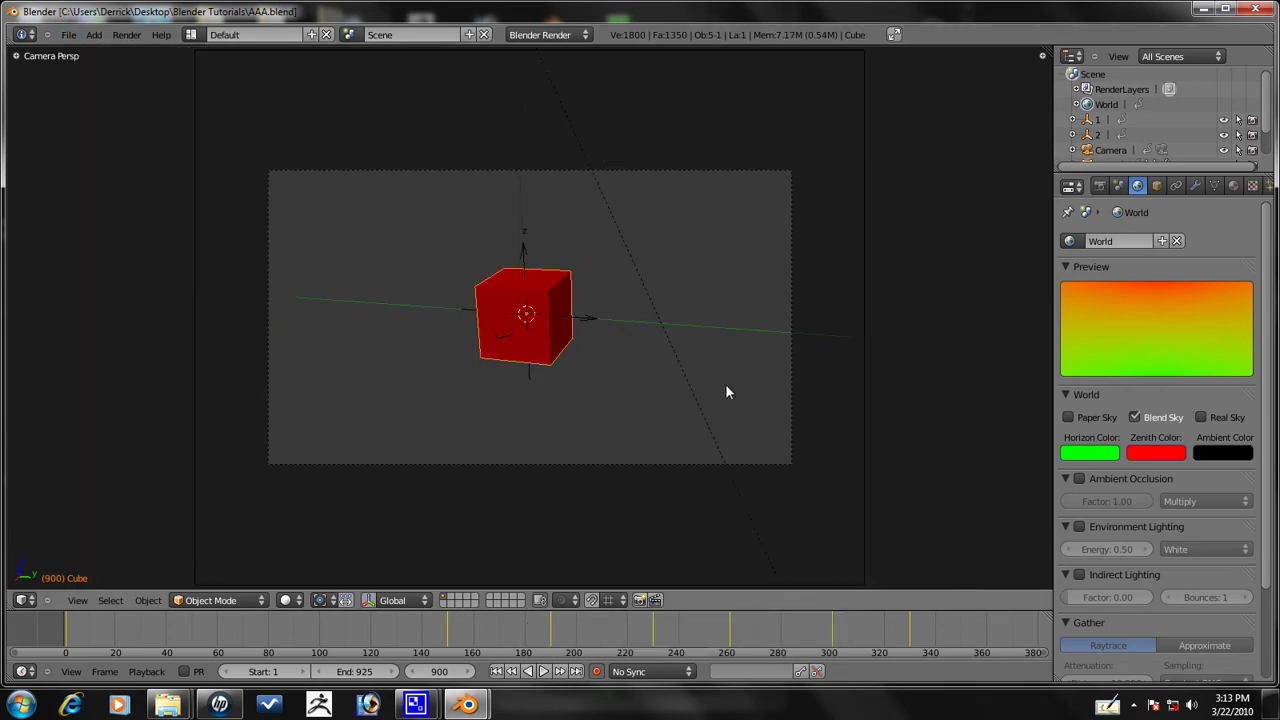
{"action": "key", "text": "a"}
{"action": "scroll", "coordinate": [727, 378], "scroll_direction": "down", "scroll_amount": 2}
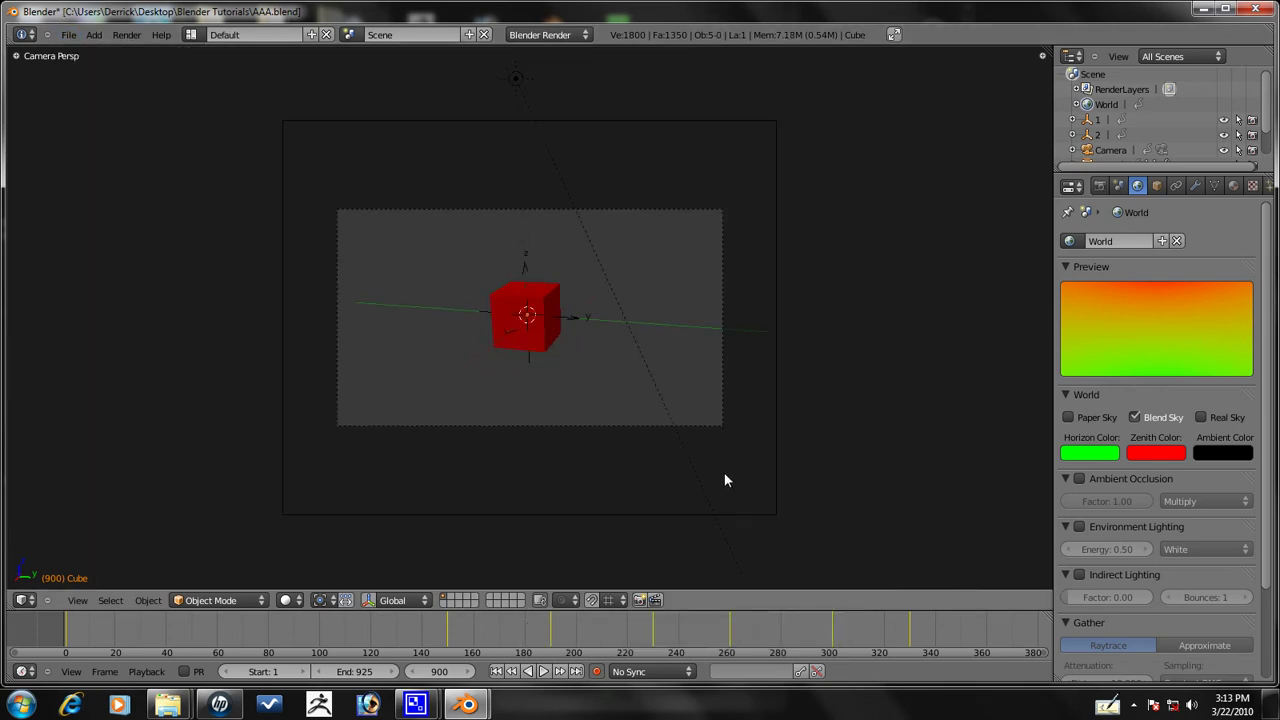
Play the animation from the first frame, stop at frame 141 and render that frame to check the background
{"action": "key", "text": "Up"}
{"action": "left_click", "coordinate": [496, 671]}
{"action": "key", "text": "alt+a"}
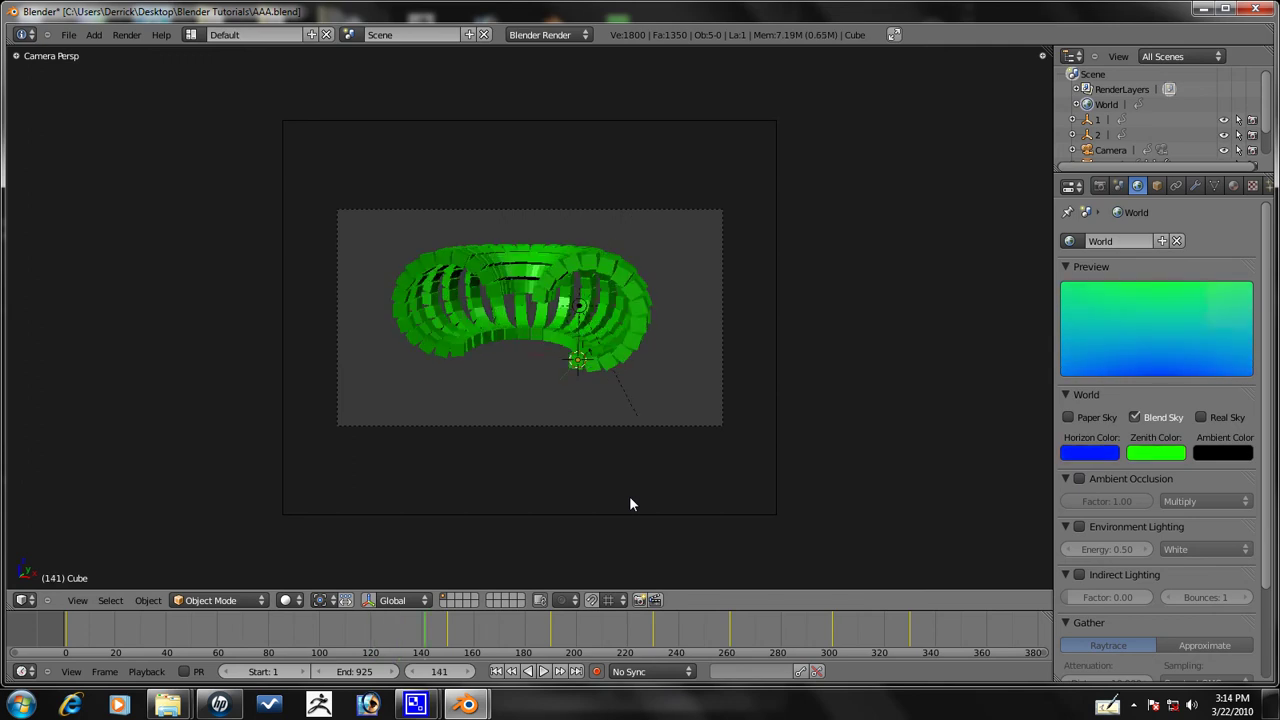
{"action": "key", "text": "F12"}
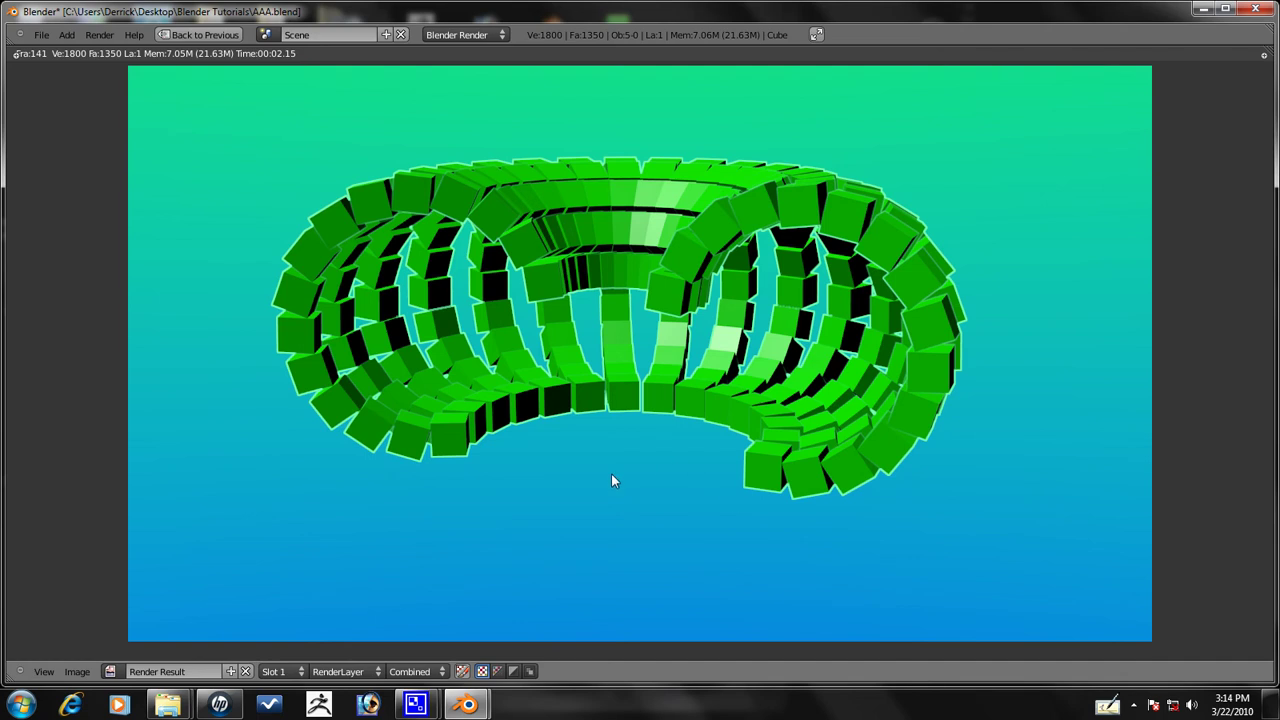
{"action": "key", "text": "Escape"}
Set the edge threshold in the render's post-processing settings to 25
{"action": "left_click", "coordinate": [1099, 186]}
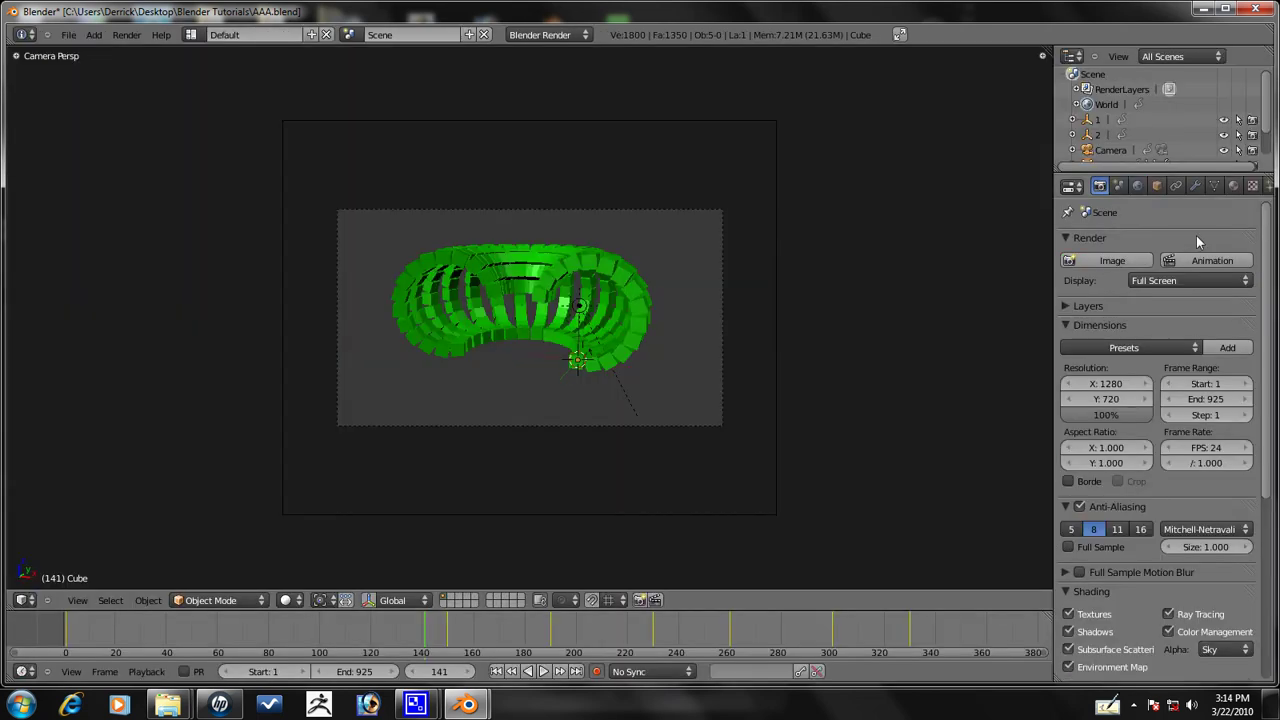
{"action": "scroll", "coordinate": [1269, 312], "scroll_direction": "down", "scroll_amount": 7}
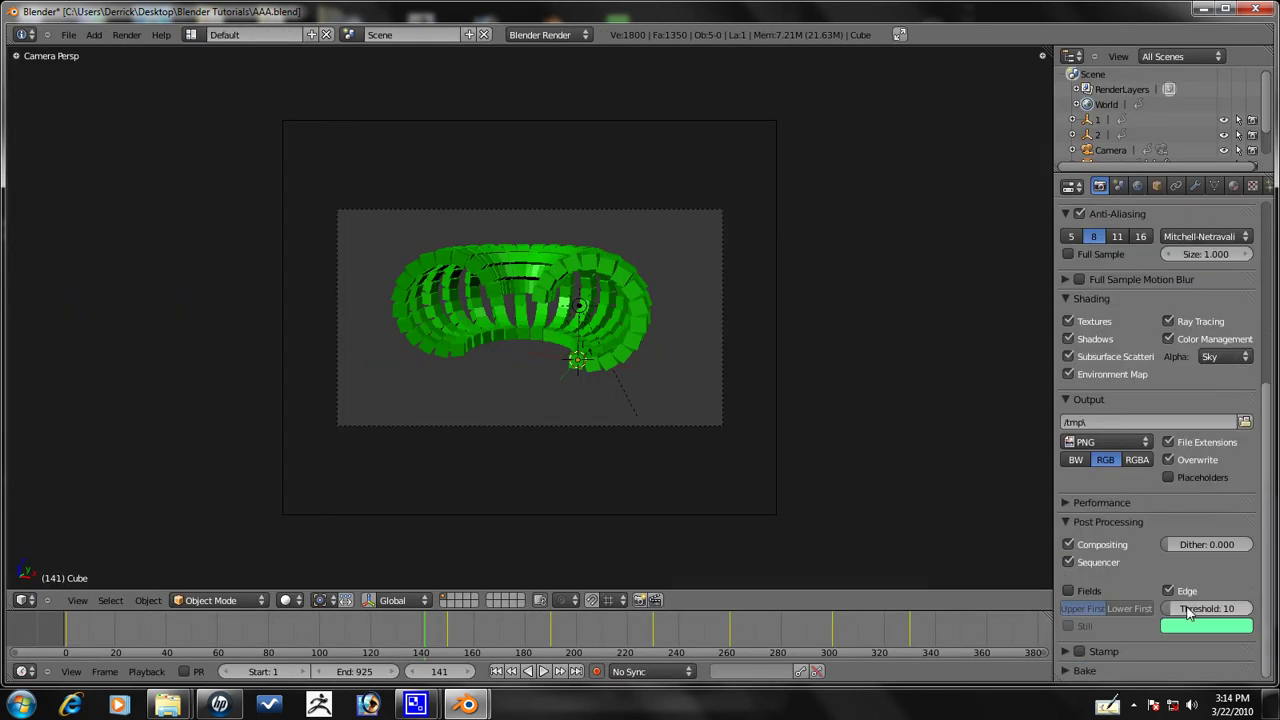
{"action": "left_click", "coordinate": [1189, 613]}
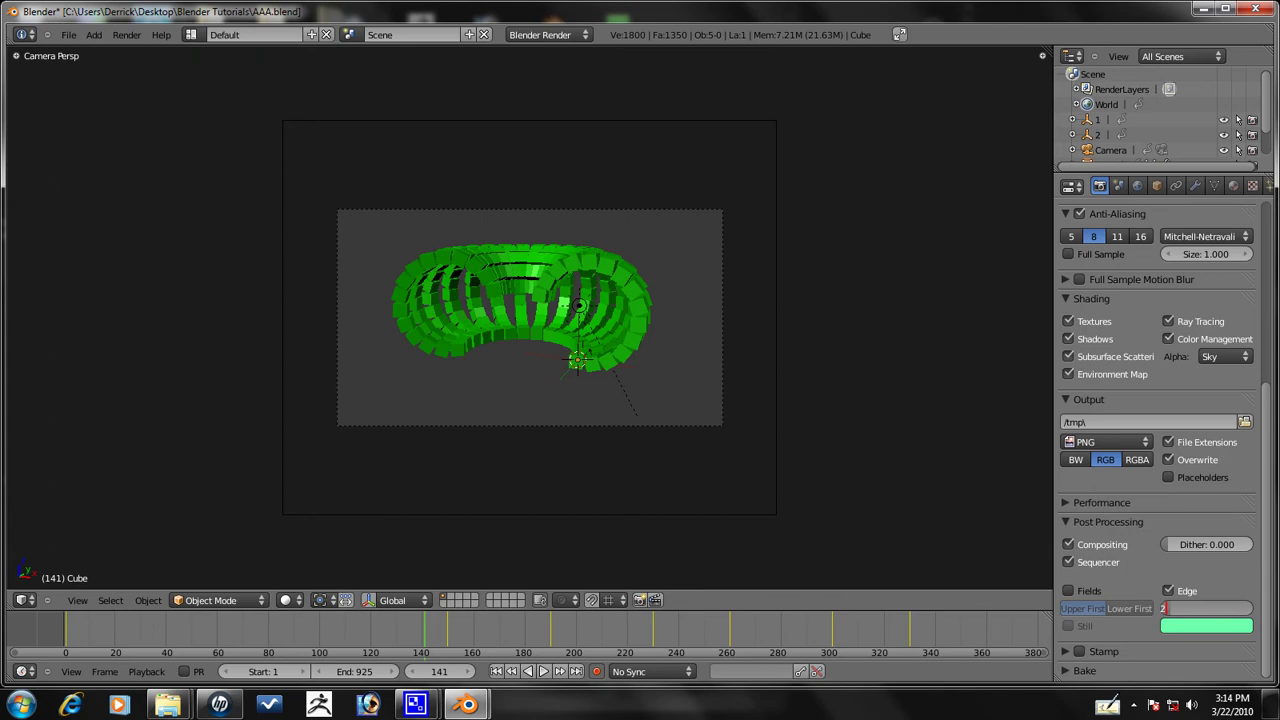
{"action": "type", "text": "25"}
{"action": "key", "text": "Return"}
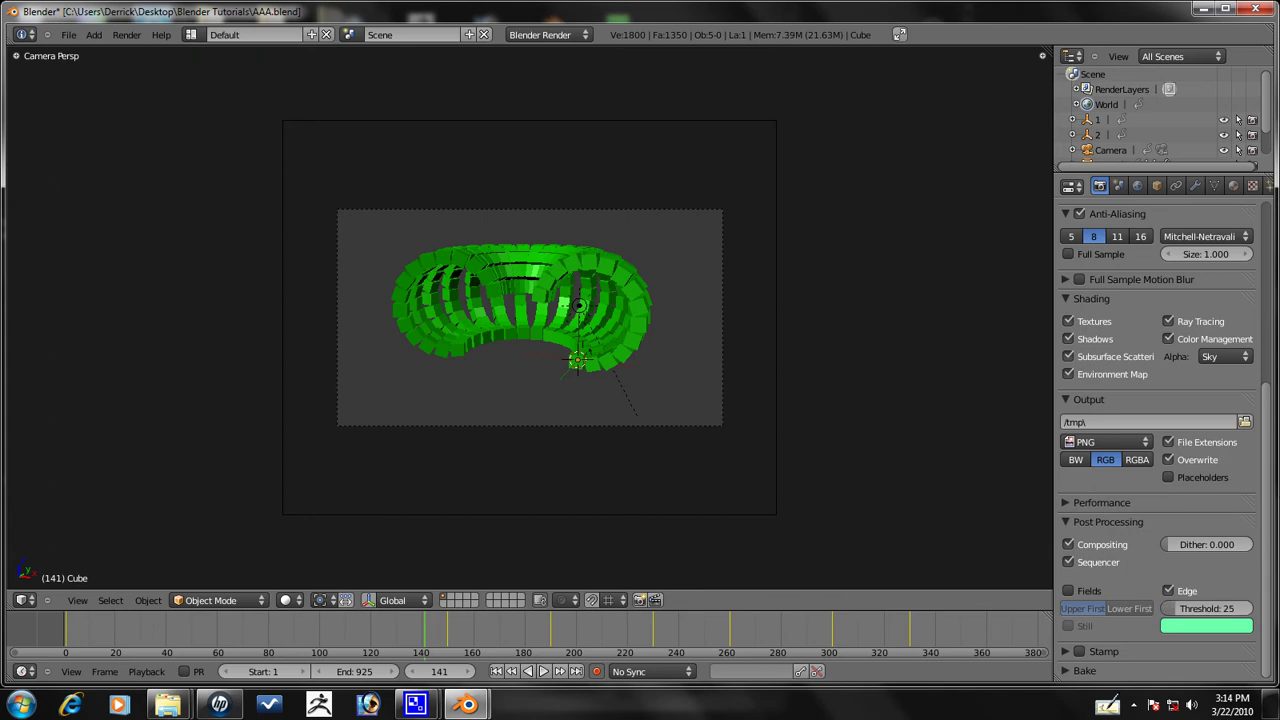
Raise the render's edge threshold to 215
{"action": "left_click", "coordinate": [1198, 608]}
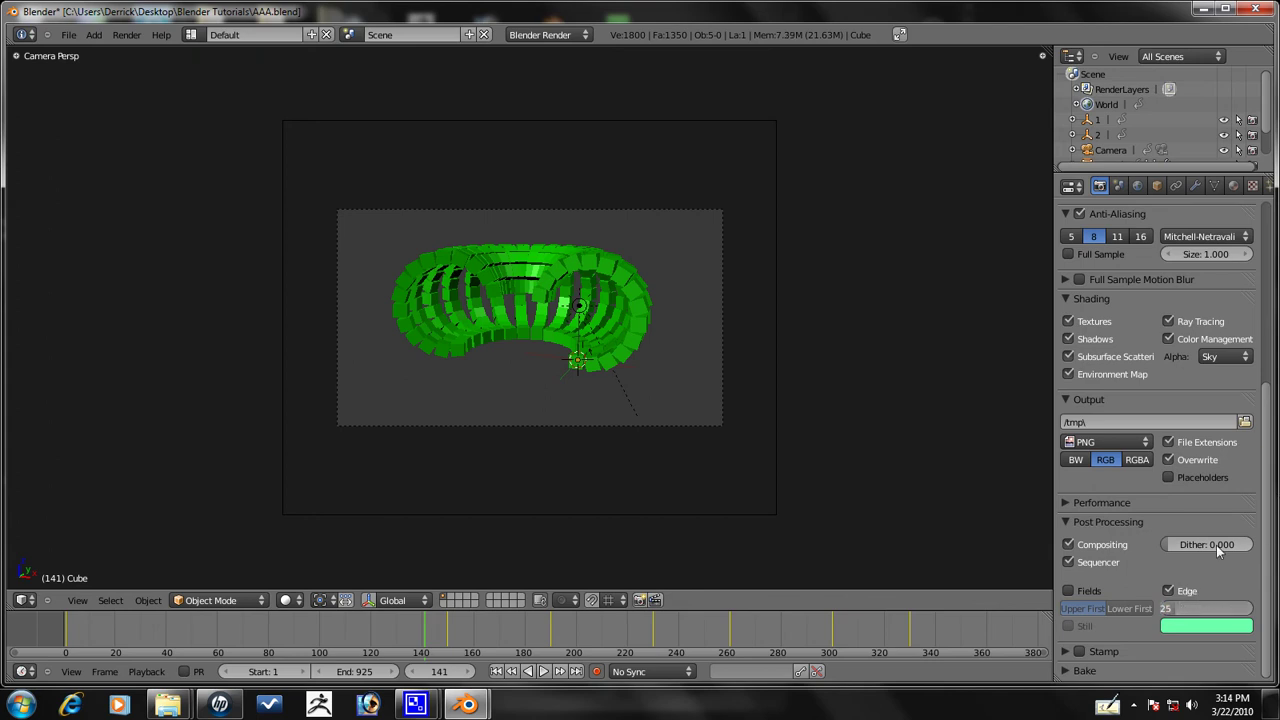
{"action": "type", "text": "215"}
{"action": "key", "text": "Return"}
{"action": "scroll", "coordinate": [549, 272], "scroll_direction": "up", "scroll_amount": 2}
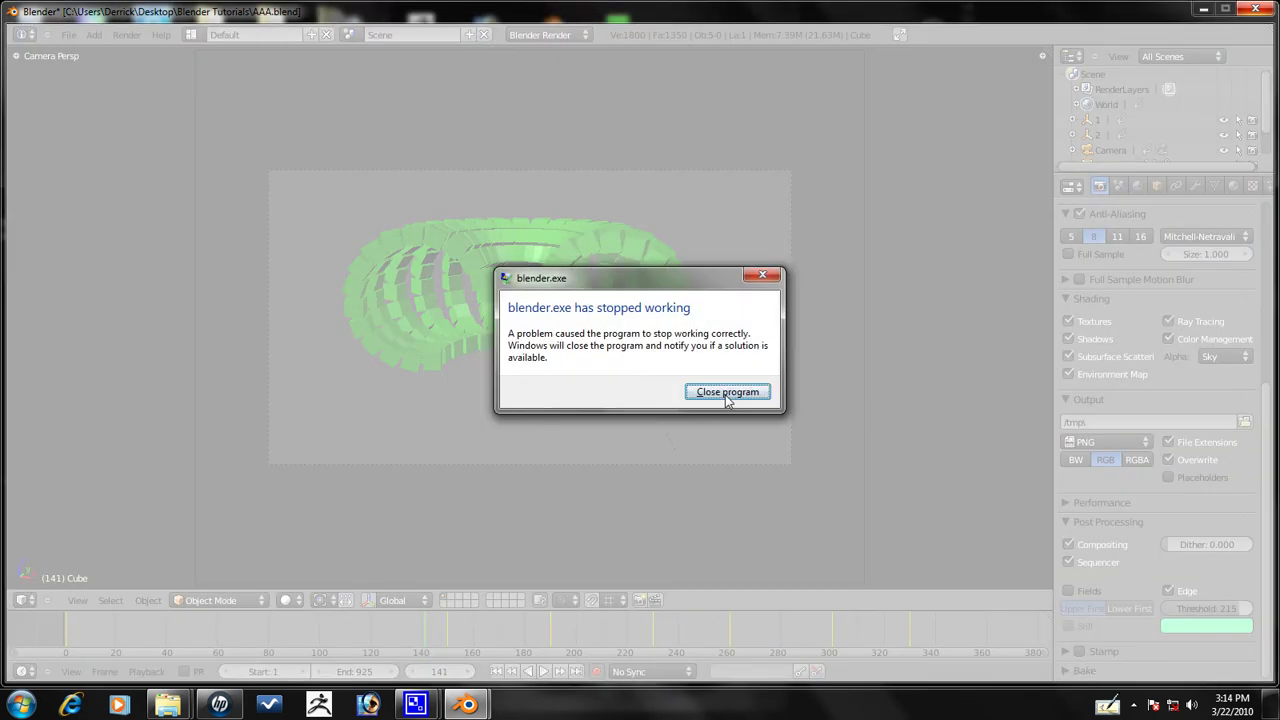
Restart Blender and reopen the recent file AAA.blend
{"action": "left_click", "coordinate": [727, 398]}
{"action": "left_click", "coordinate": [610, 157]}
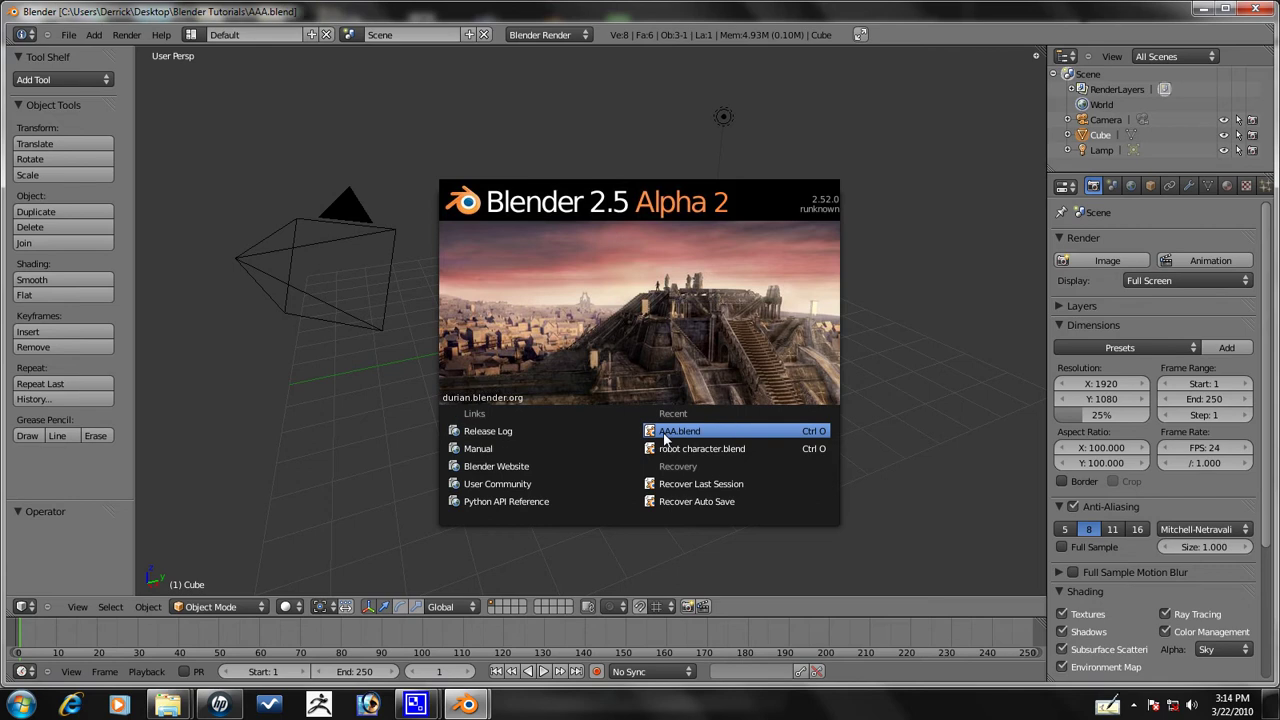
{"action": "left_click", "coordinate": [665, 438]}
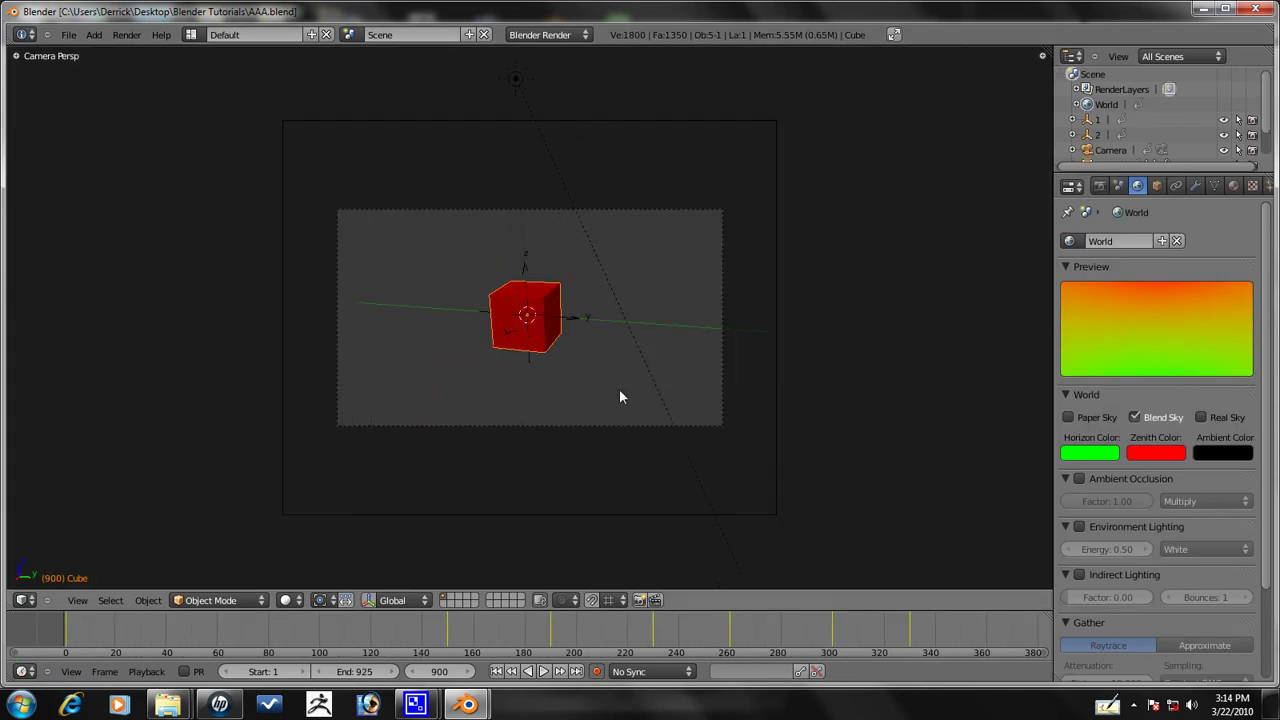
Set the post-processing edge threshold to 215 again and test-render frame 900
{"action": "left_click", "coordinate": [1102, 188]}
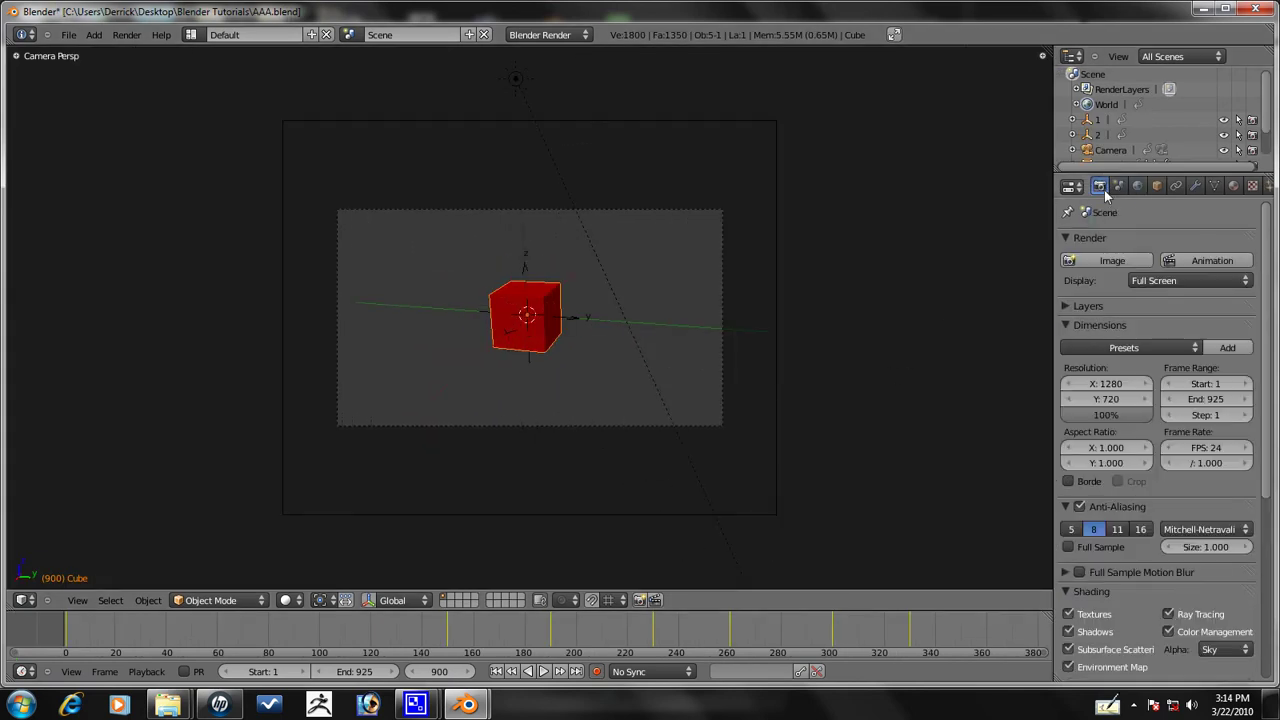
{"action": "left_click_drag", "start_coordinate": [1267, 260], "coordinate": [1267, 445]}
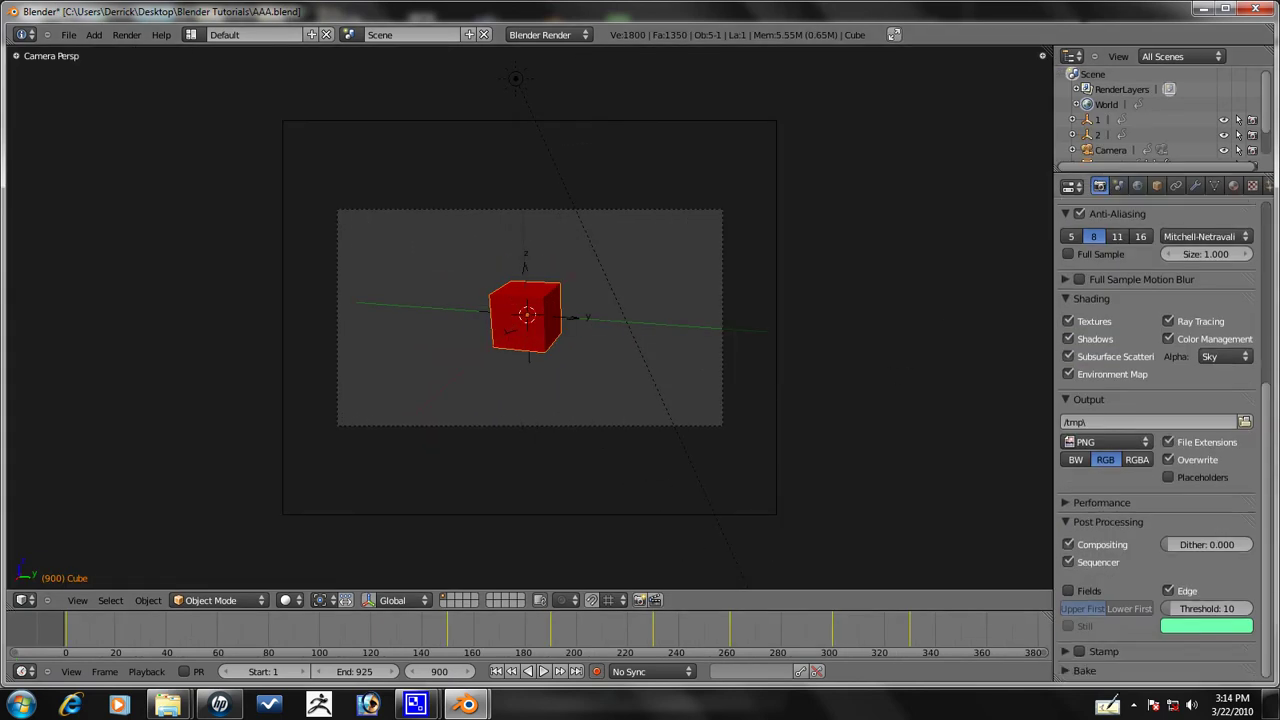
{"action": "left_click", "coordinate": [1199, 610]}
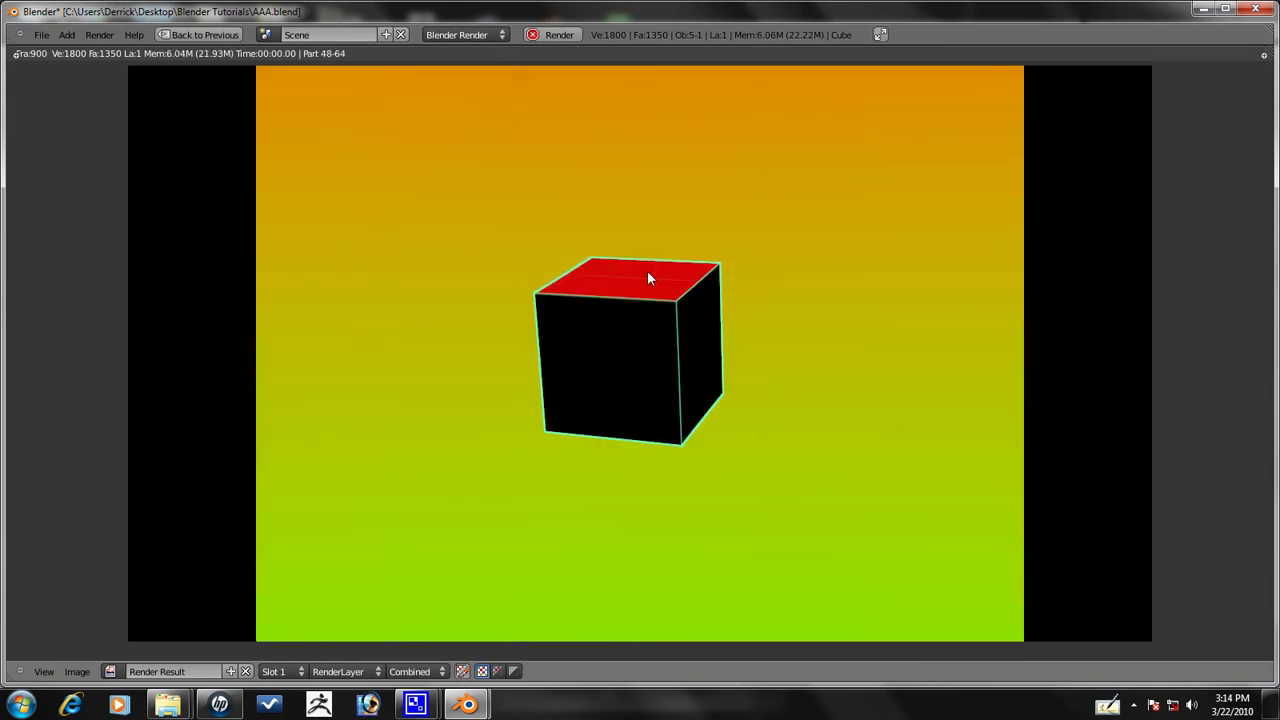
{"action": "key", "text": "Escape"}
Play the cube array animation from the start, pause at frame 121 and test-render that frame
{"action": "scroll", "coordinate": [568, 271], "scroll_direction": "down", "scroll_amount": 2}
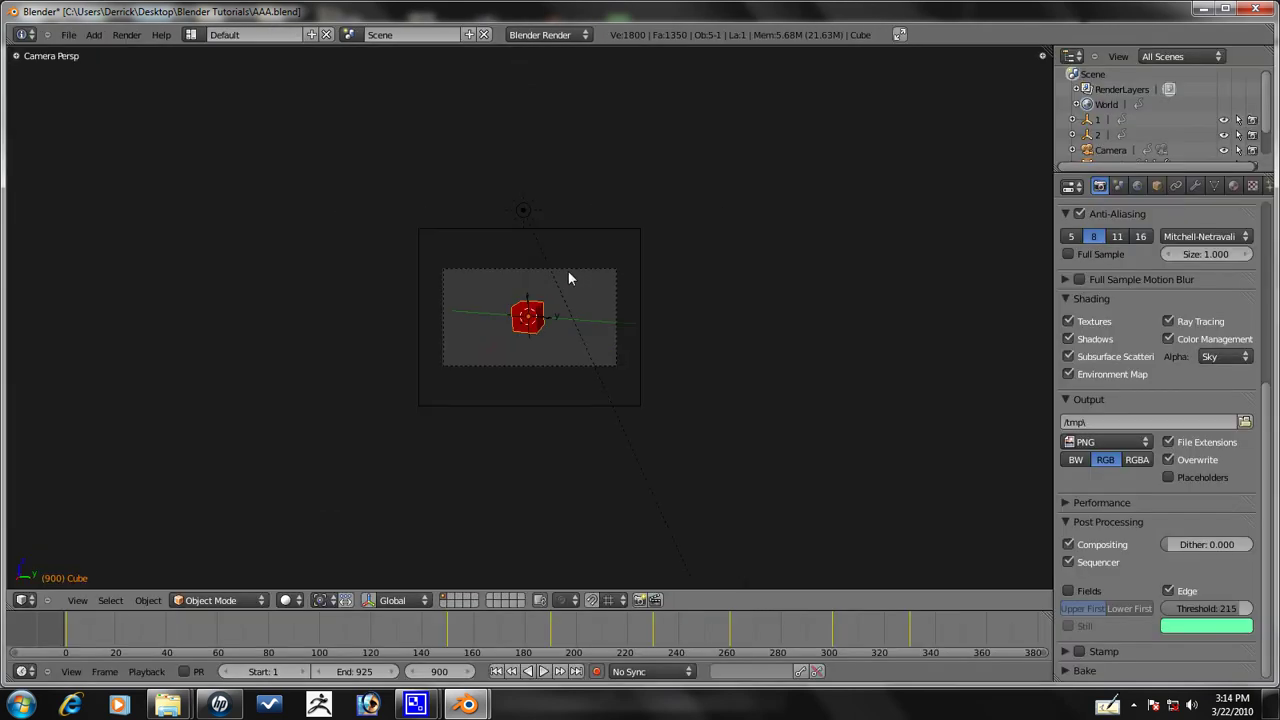
{"action": "scroll", "coordinate": [568, 271], "scroll_direction": "up", "scroll_amount": 1}
{"action": "key", "text": "Up"}
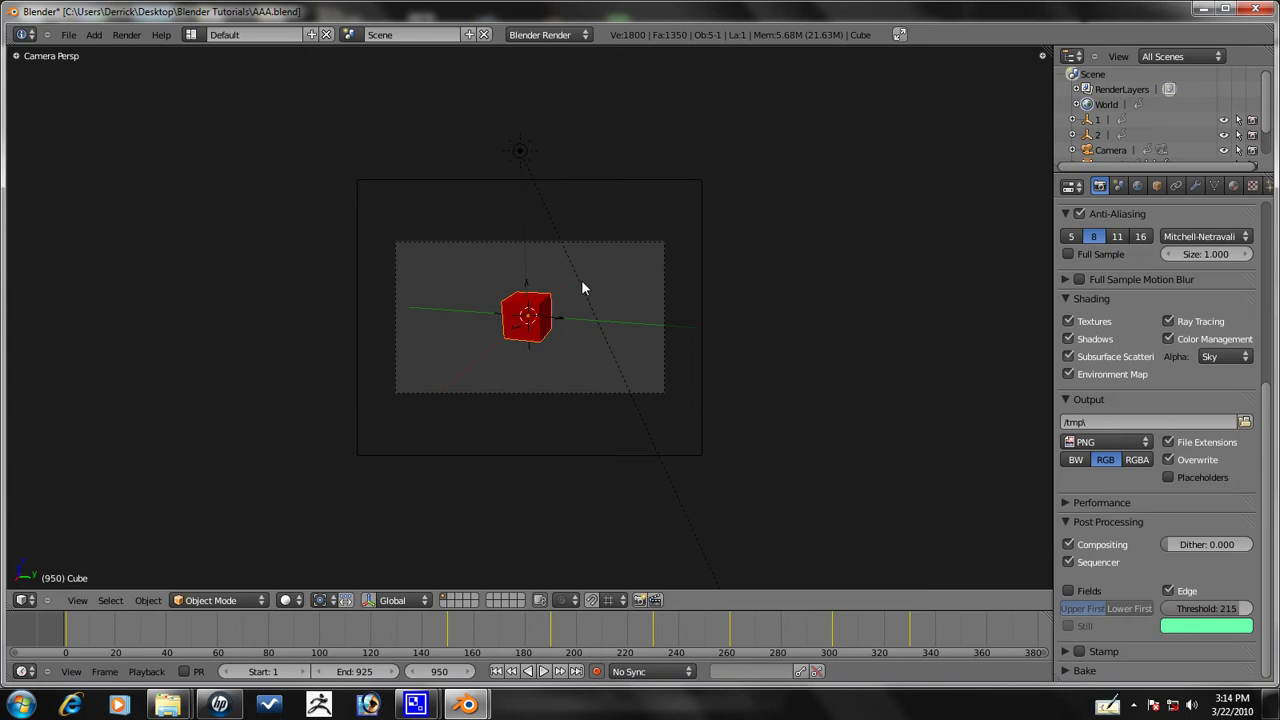
{"action": "key", "text": "shift+Left"}
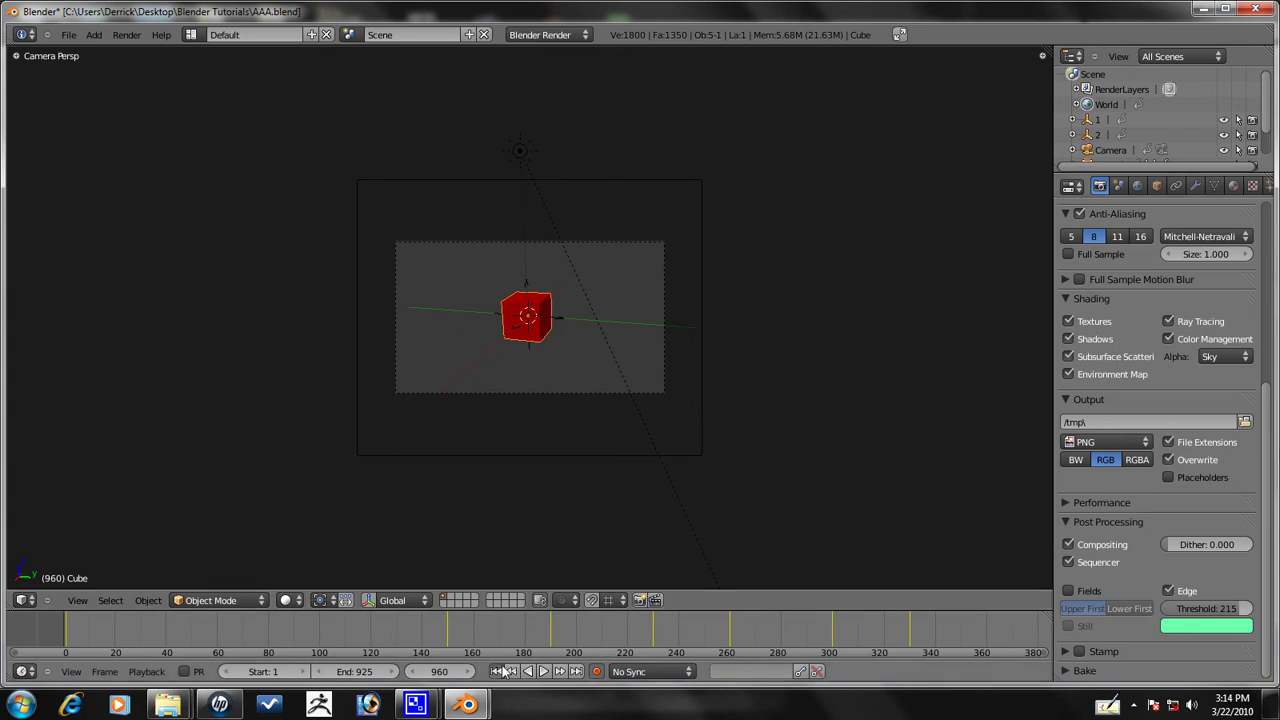
{"action": "key", "text": "alt+a"}
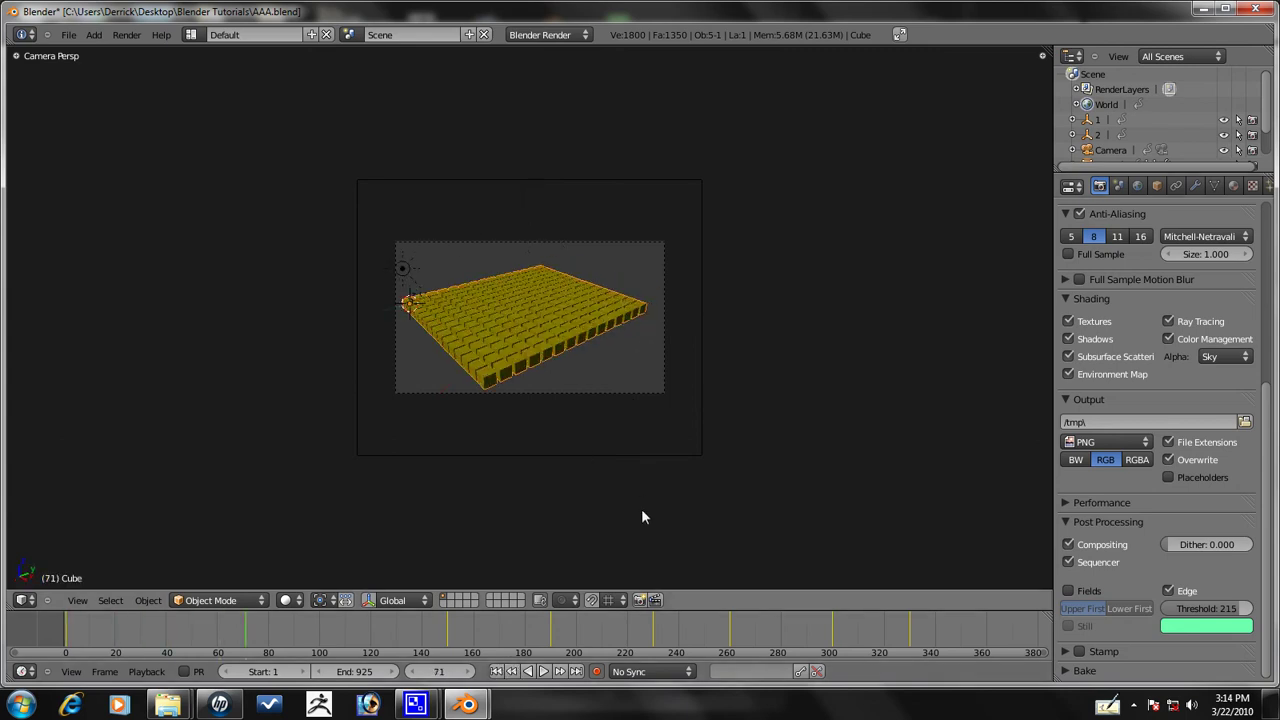
{"action": "scroll", "coordinate": [626, 518], "scroll_direction": "up", "scroll_amount": 3}
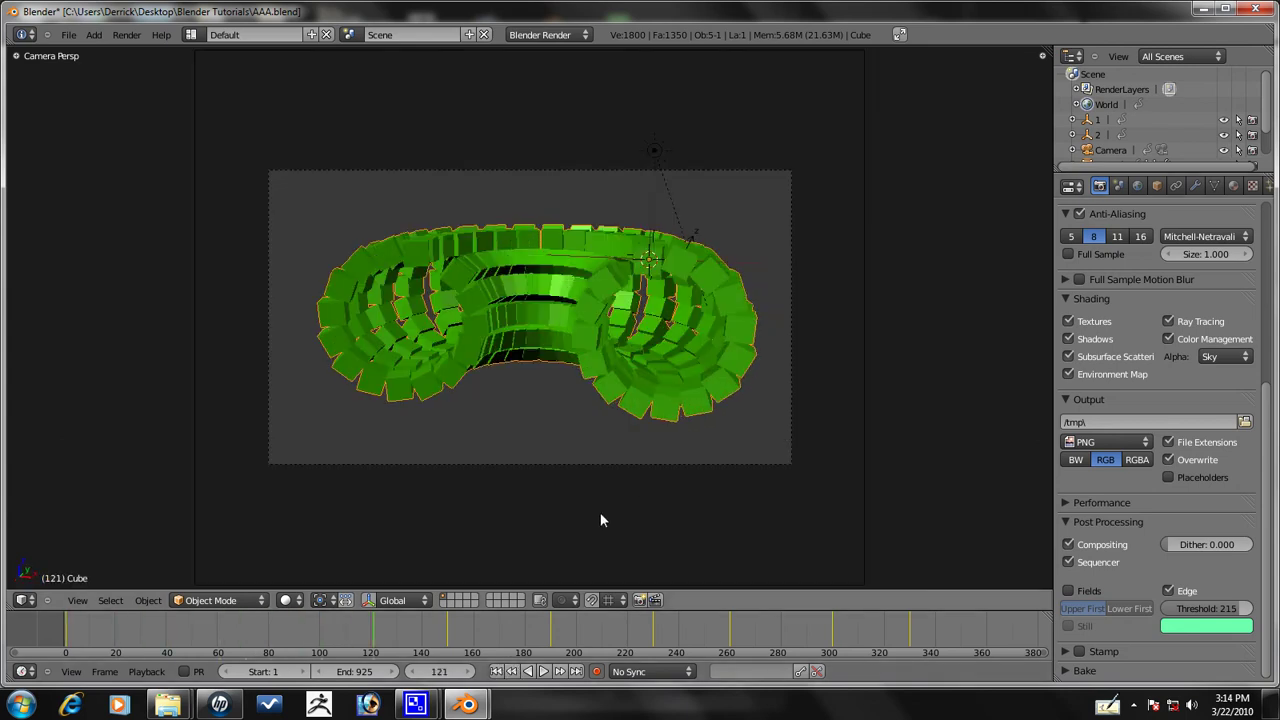
{"action": "key", "text": "F12"}
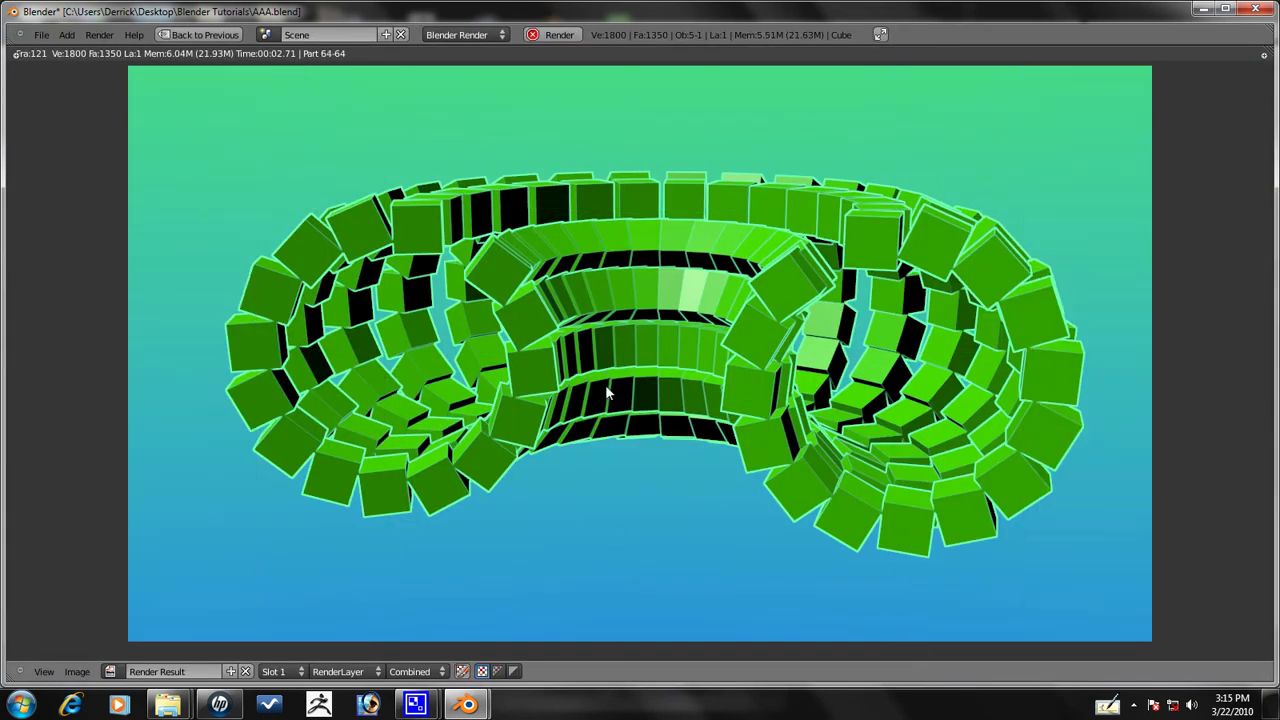
Raise the render's edge threshold further and test-render frame 121 again
{"action": "key", "text": "Escape"}
{"action": "left_click_drag", "start_coordinate": [1216, 606], "coordinate": [1248, 607]}
{"action": "key", "text": "F12"}
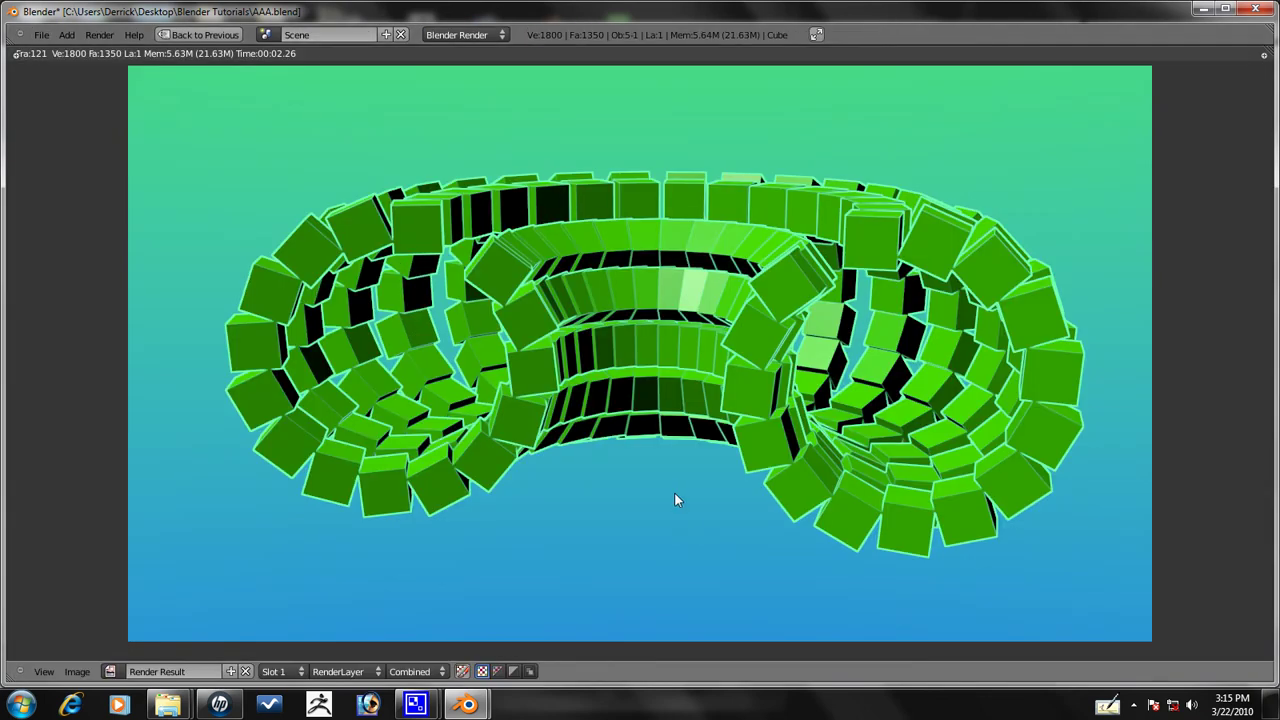
{"action": "scroll", "coordinate": [674, 492], "scroll_direction": "down", "scroll_amount": 2}
{"action": "key", "text": "Escape"}
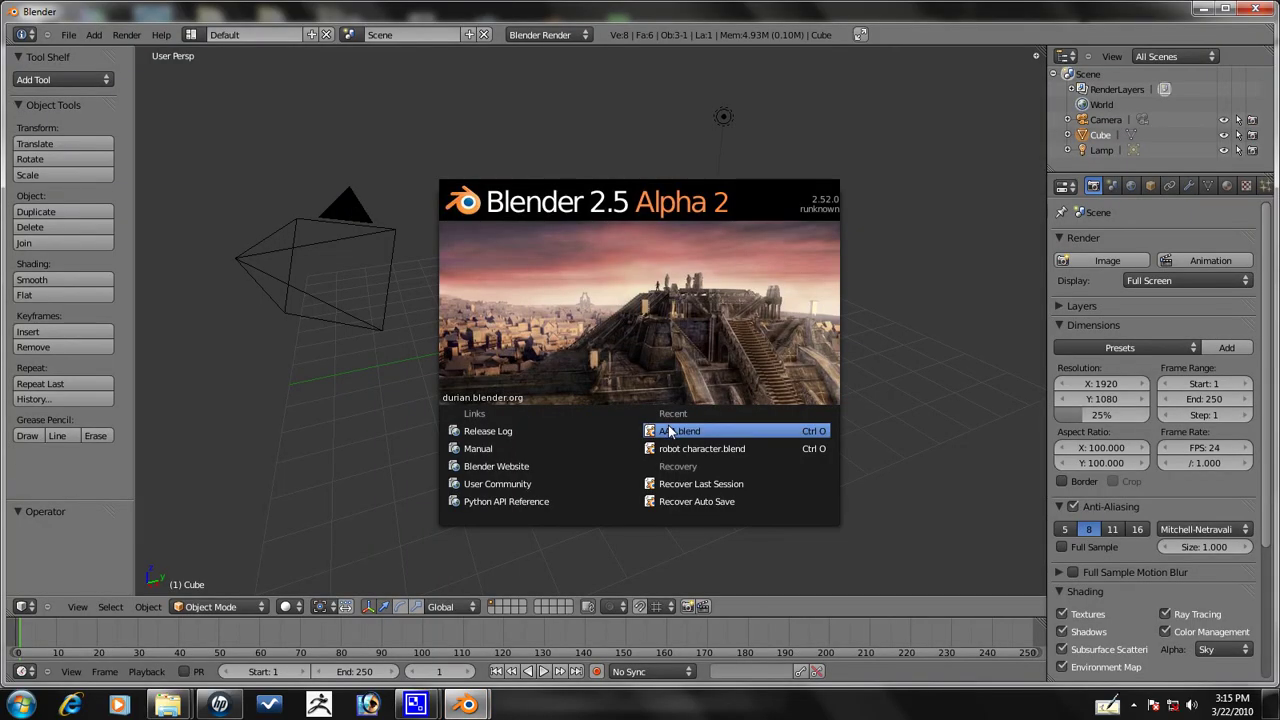
Reopen the recent file AAA.blend from the startup screen
{"action": "left_click", "coordinate": [671, 430]}
{"action": "scroll", "coordinate": [640, 409], "scroll_direction": "up", "scroll_amount": 1}
{"action": "scroll", "coordinate": [640, 409], "scroll_direction": "down", "scroll_amount": 3}
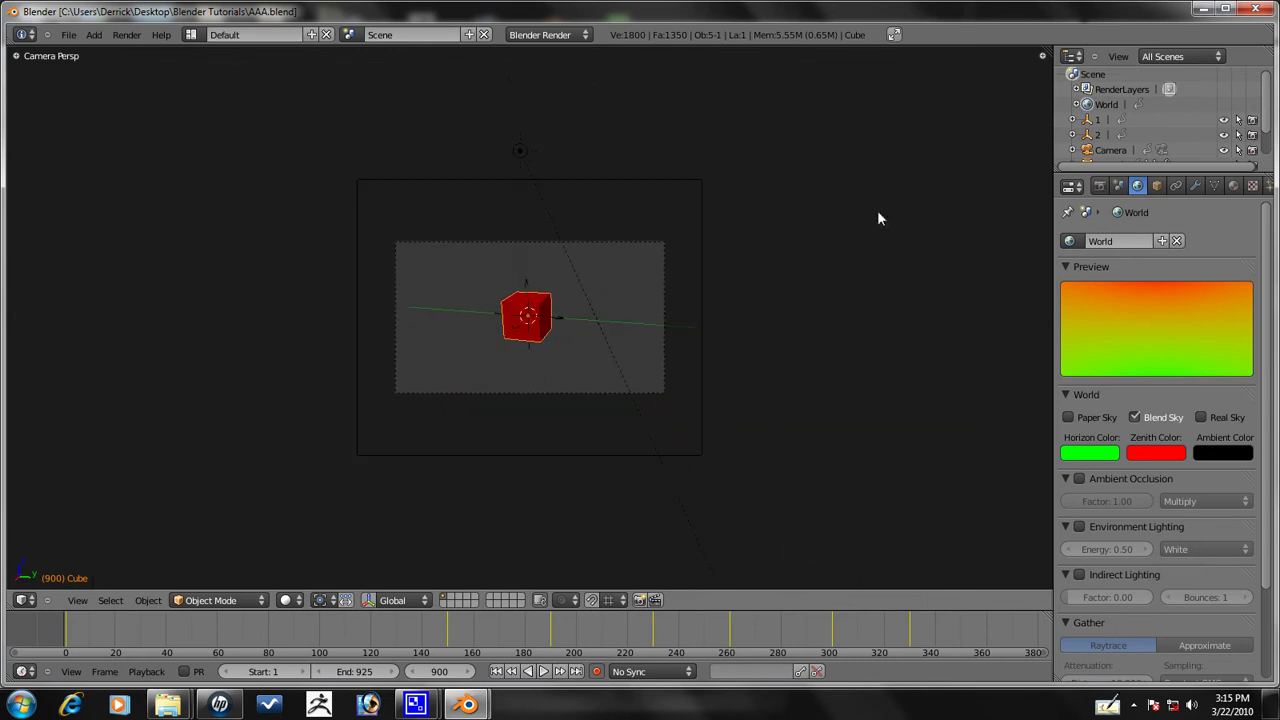
Set the edge threshold in the render's post-processing settings to 255 and save the file
{"action": "left_click", "coordinate": [1100, 188]}
{"action": "scroll", "coordinate": [1181, 632], "scroll_direction": "down", "scroll_amount": 10}
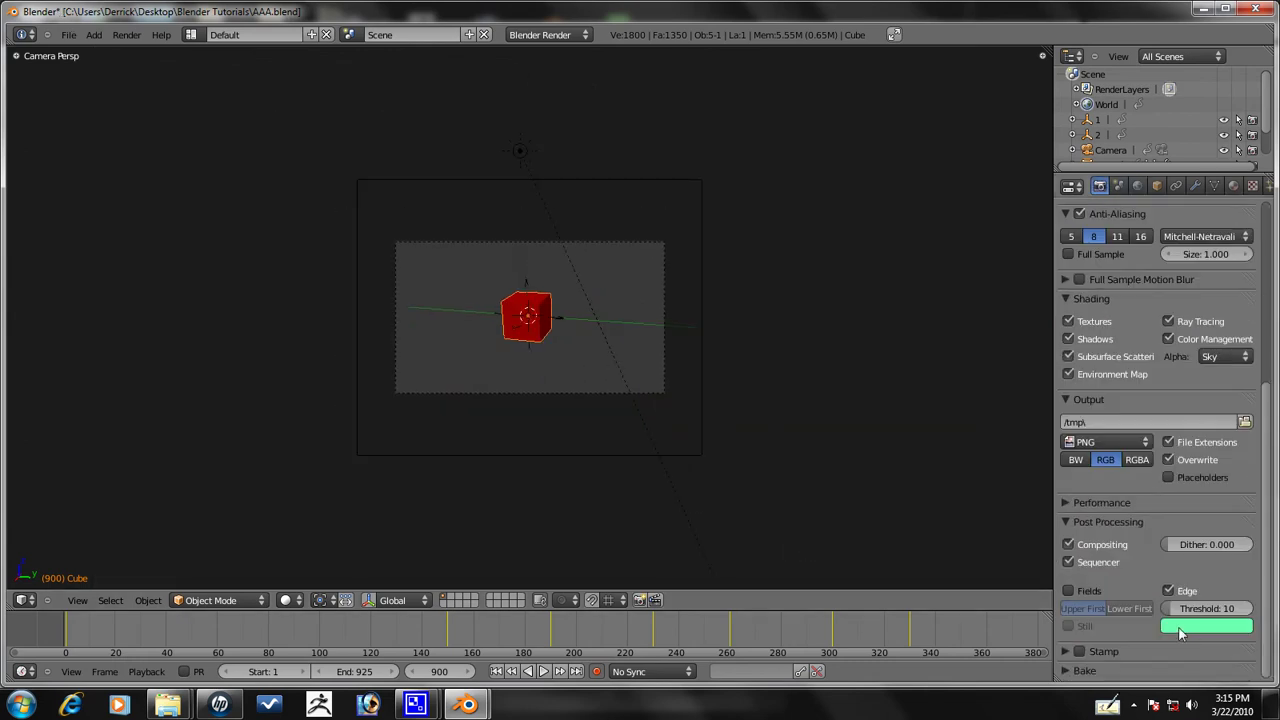
{"action": "left_click_drag", "start_coordinate": [1170, 606], "coordinate": [1276, 604]}
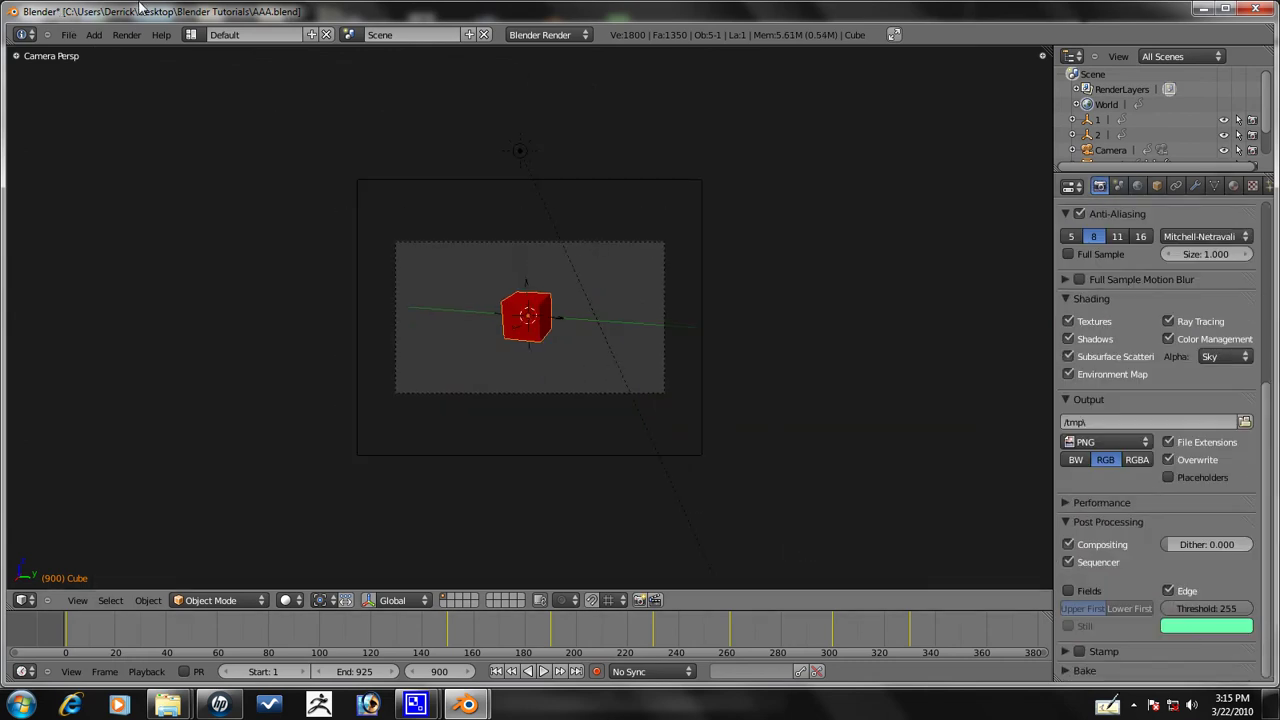
{"action": "left_click", "coordinate": [68, 34]}
{"action": "left_click", "coordinate": [84, 136]}
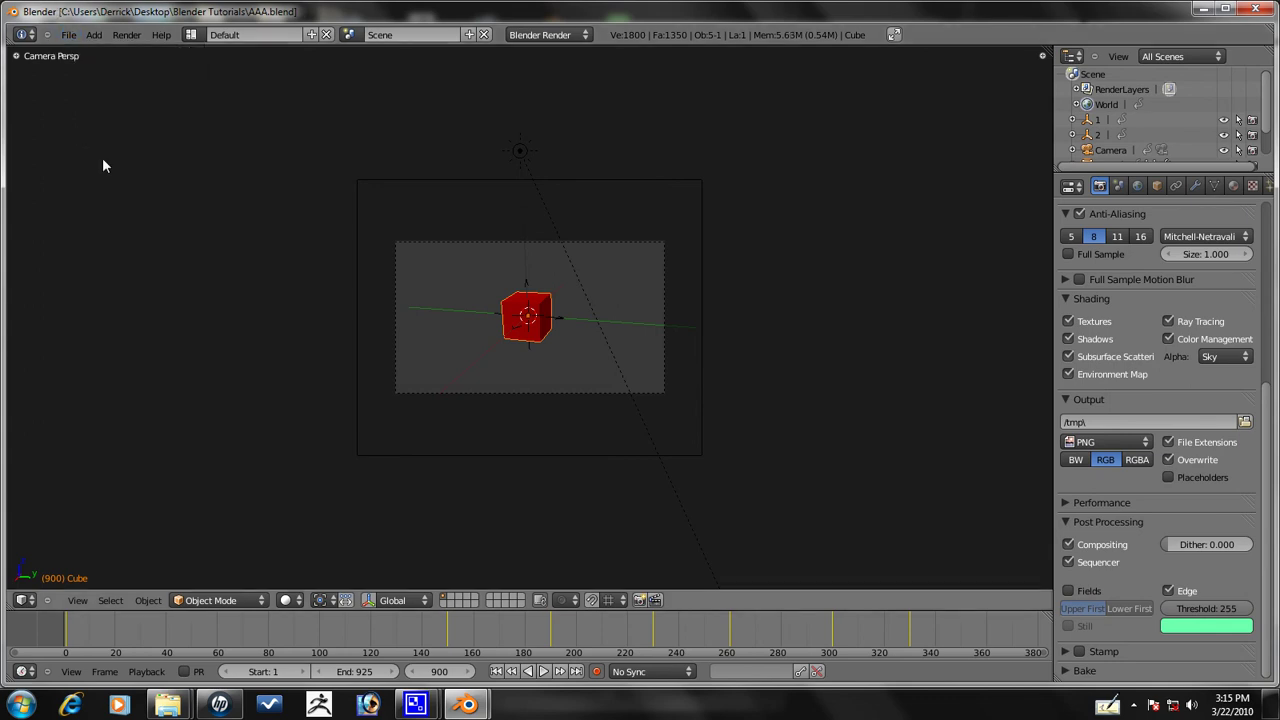
Test-render frame 900 to check the cube's edge lines
{"action": "scroll", "coordinate": [571, 334], "scroll_direction": "up", "scroll_amount": 4}
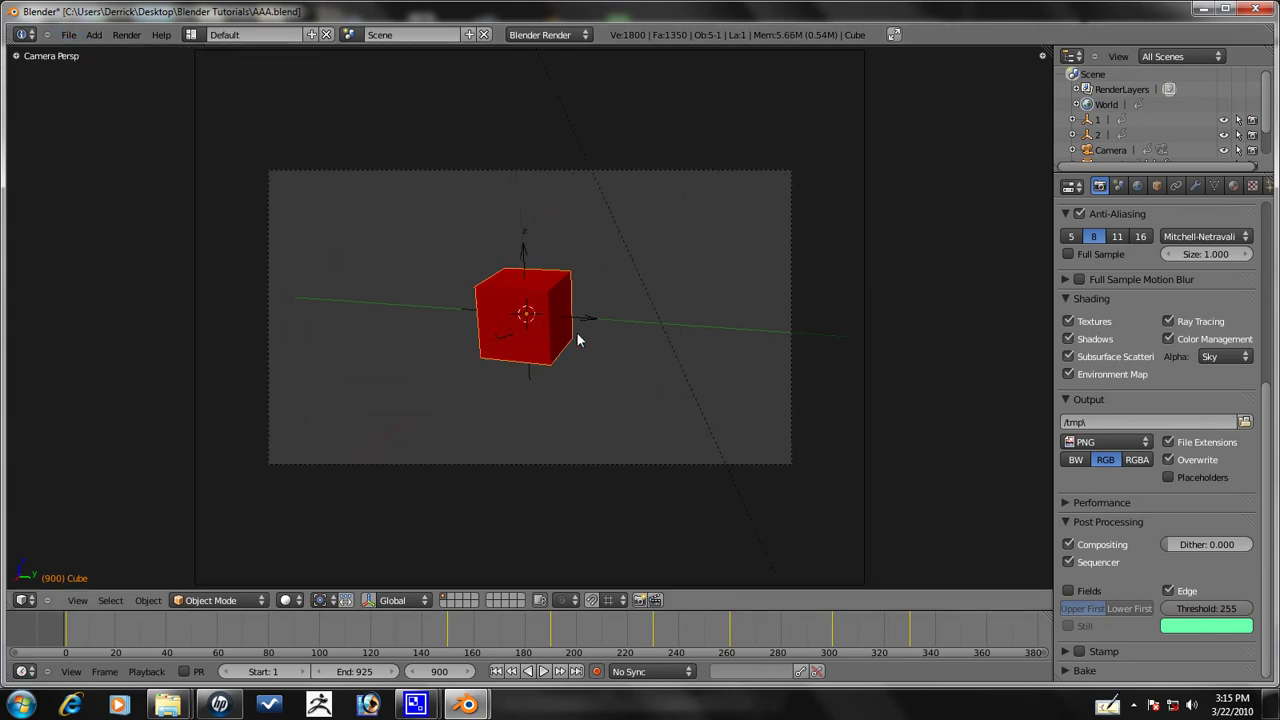
{"action": "key", "text": "F12"}
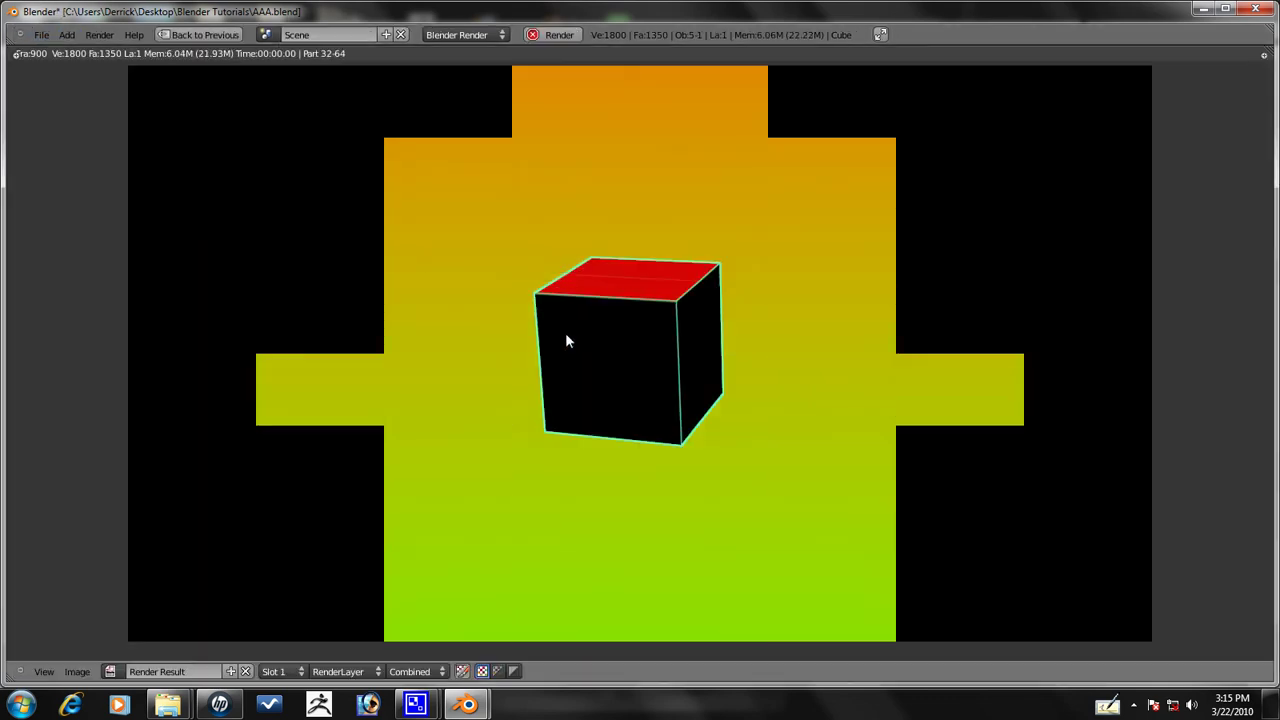
{"action": "key", "text": "Escape"}
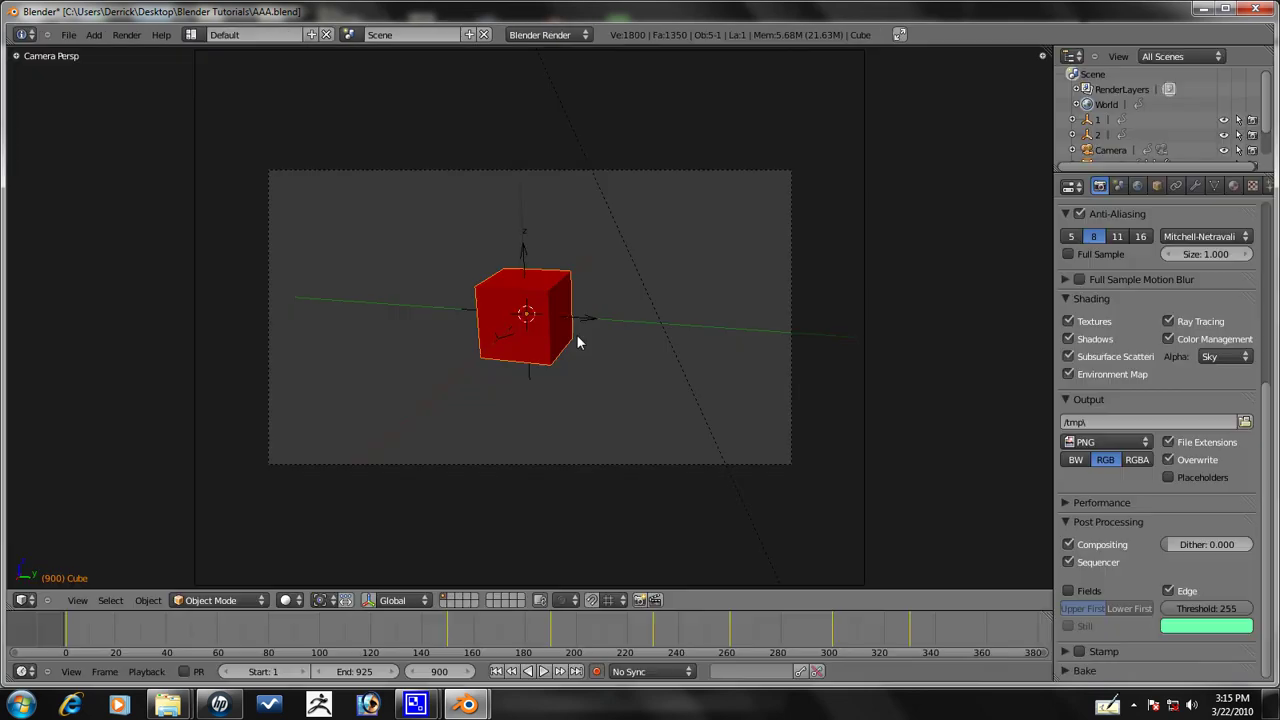
Return to the first frame and step through the cube array animation ten frames at a time to frame 61
{"action": "key", "text": "Up"}
{"action": "left_click", "coordinate": [496, 668]}
{"action": "key", "text": "Up"}
{"action": "key", "text": "Up"}
{"action": "key", "text": "Up"}
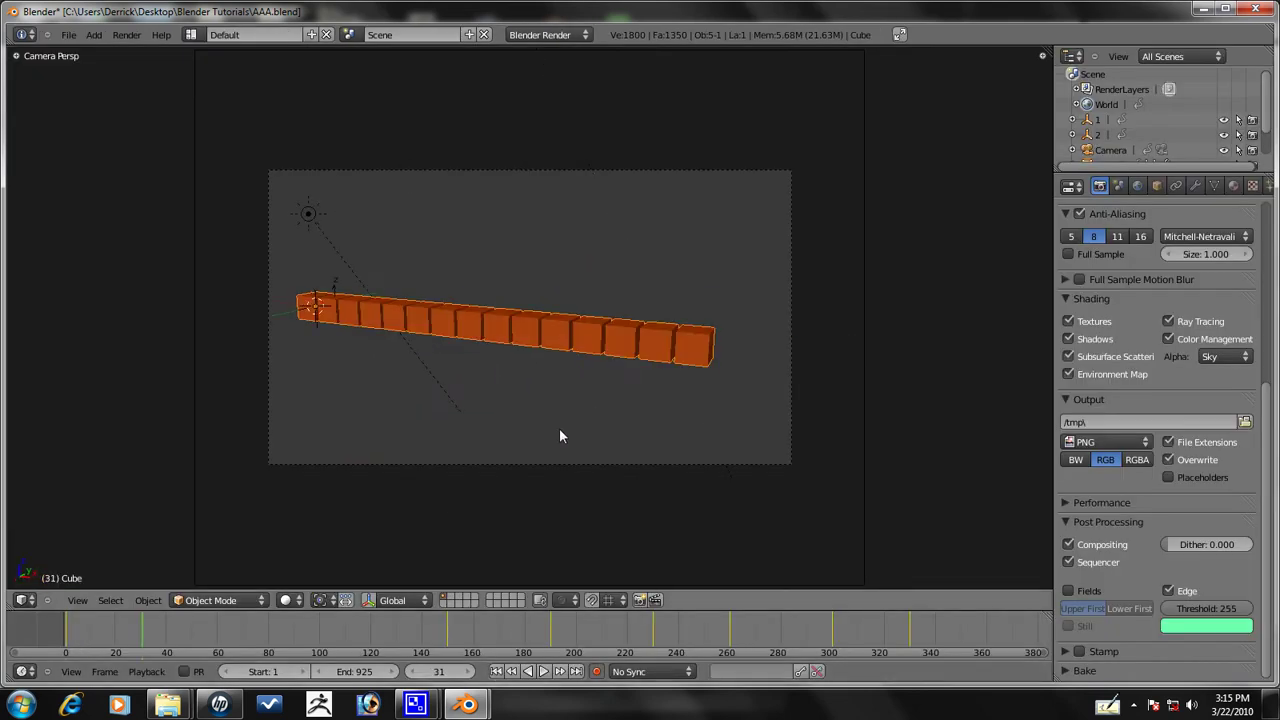
{"action": "key", "text": "Up"}
{"action": "key", "text": "Up"}
{"action": "key", "text": "Up"}
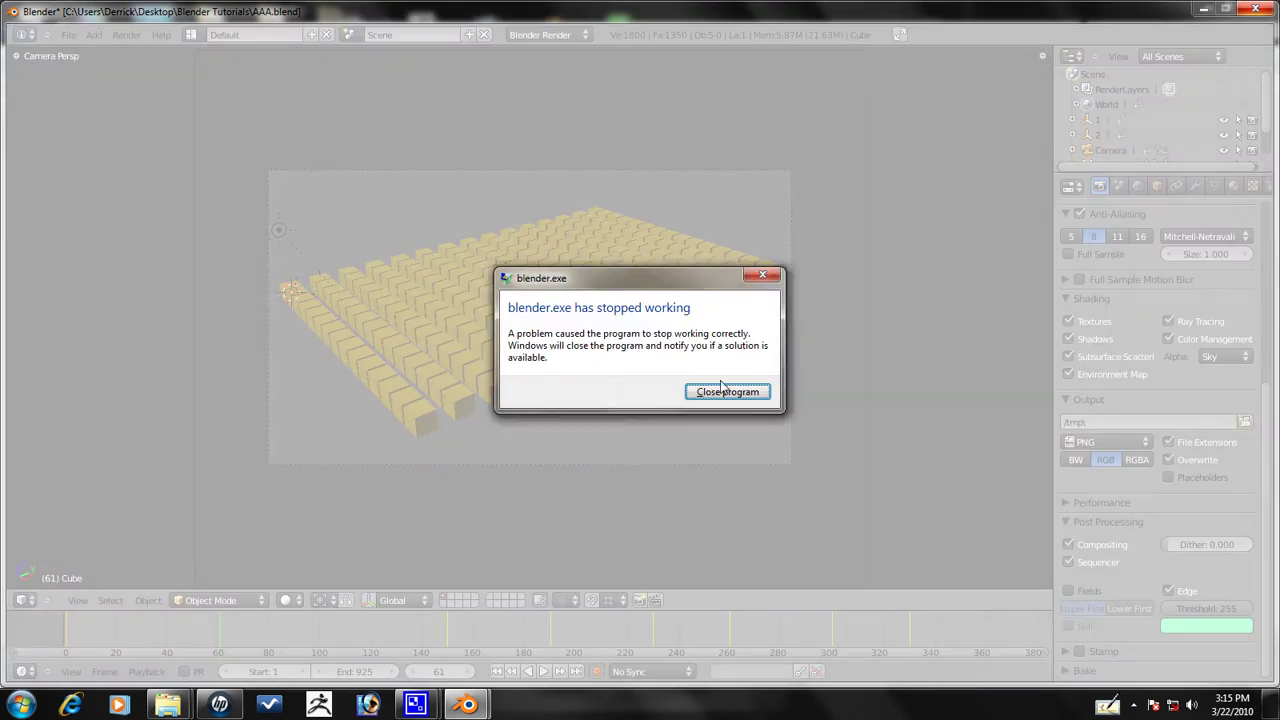
Close the crashed program and reopen AAA.blend
{"action": "left_click", "coordinate": [724, 390]}
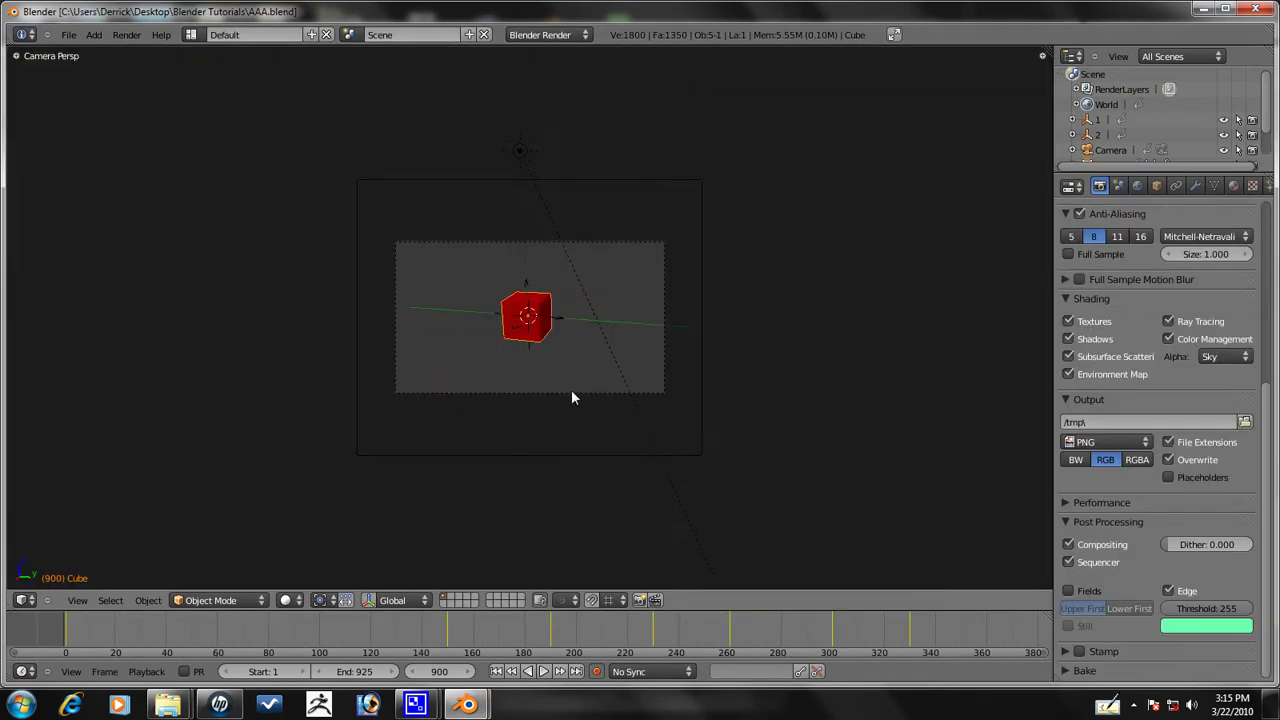
{"action": "scroll", "coordinate": [575, 397], "scroll_direction": "down", "scroll_amount": 2}
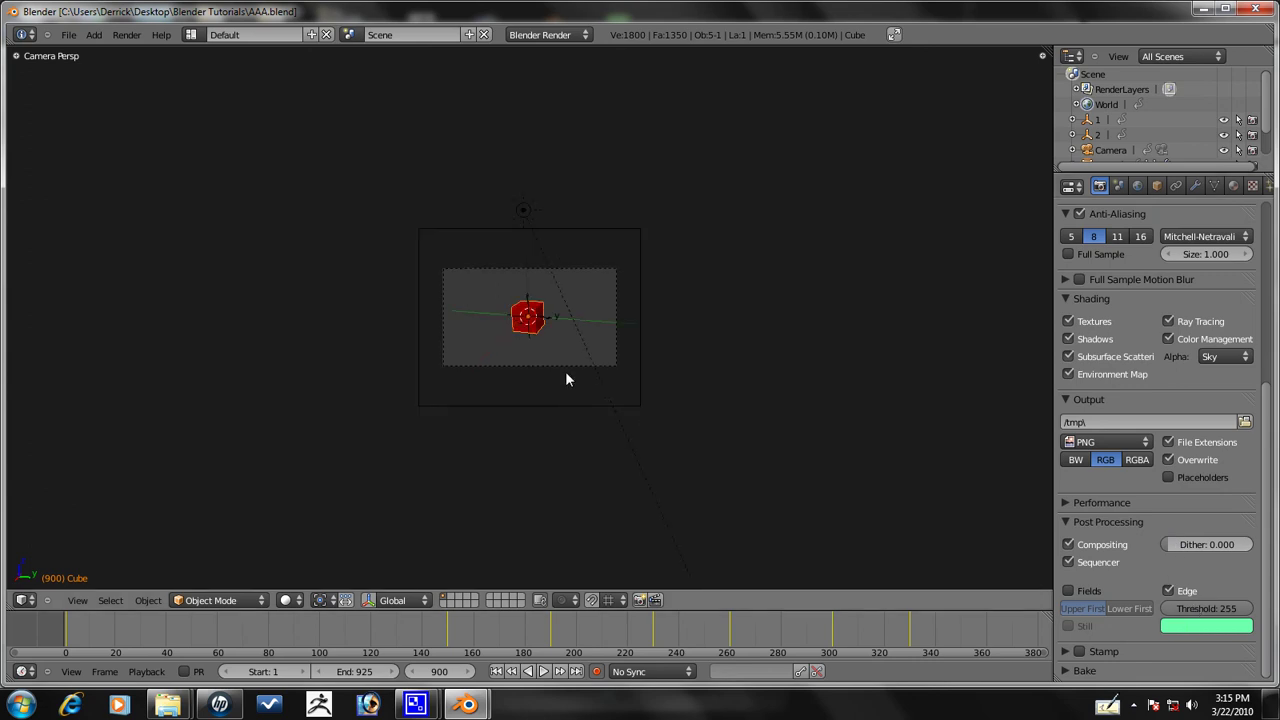
{"action": "scroll", "coordinate": [504, 364], "scroll_direction": "up", "scroll_amount": 2}
{"action": "scroll", "coordinate": [504, 364], "scroll_direction": "up", "scroll_amount": 1}
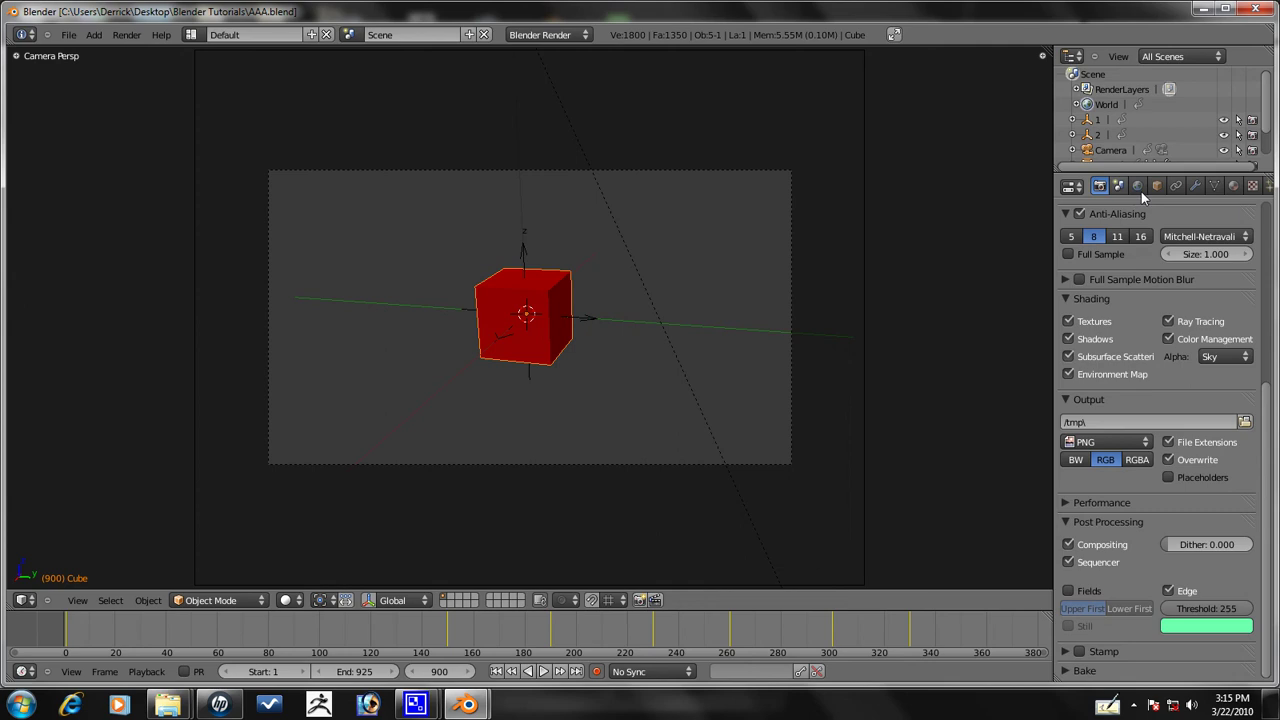
Enable stars in the world settings and check them in the camera view
{"action": "left_click", "coordinate": [1138, 187]}
{"action": "scroll", "coordinate": [1275, 420], "scroll_direction": "down", "scroll_amount": 3}
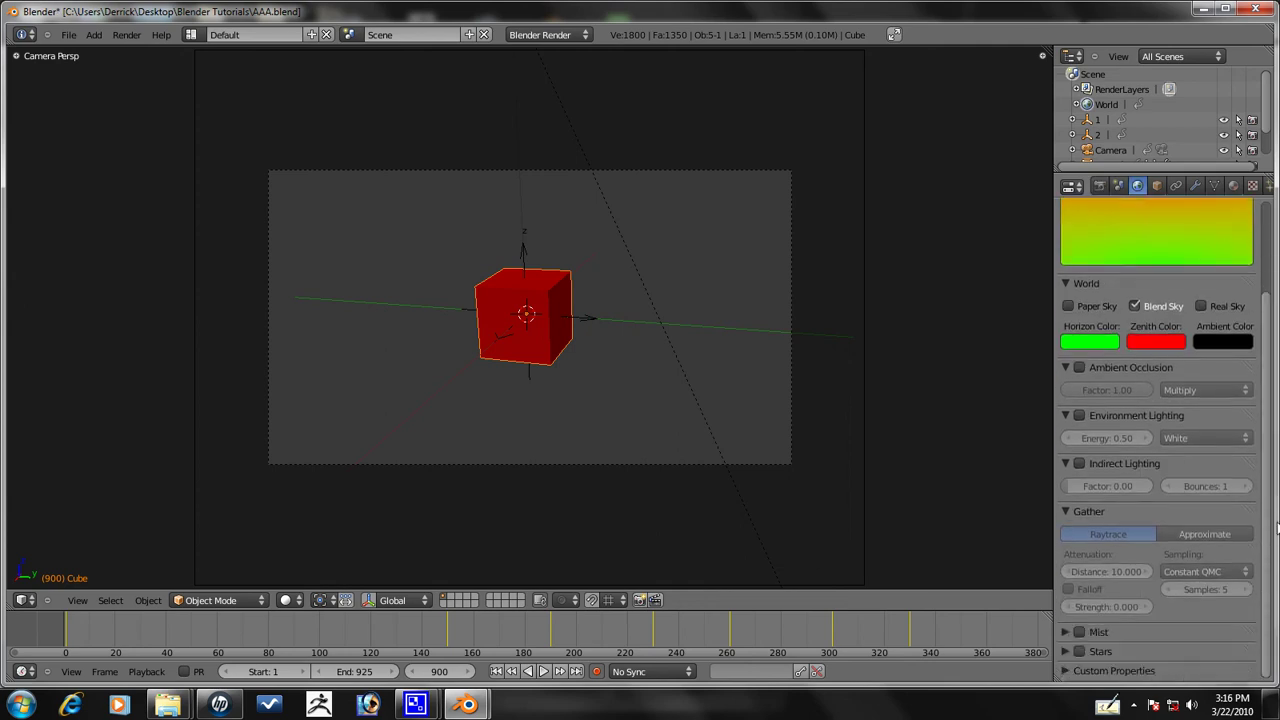
{"action": "left_click", "coordinate": [1079, 651]}
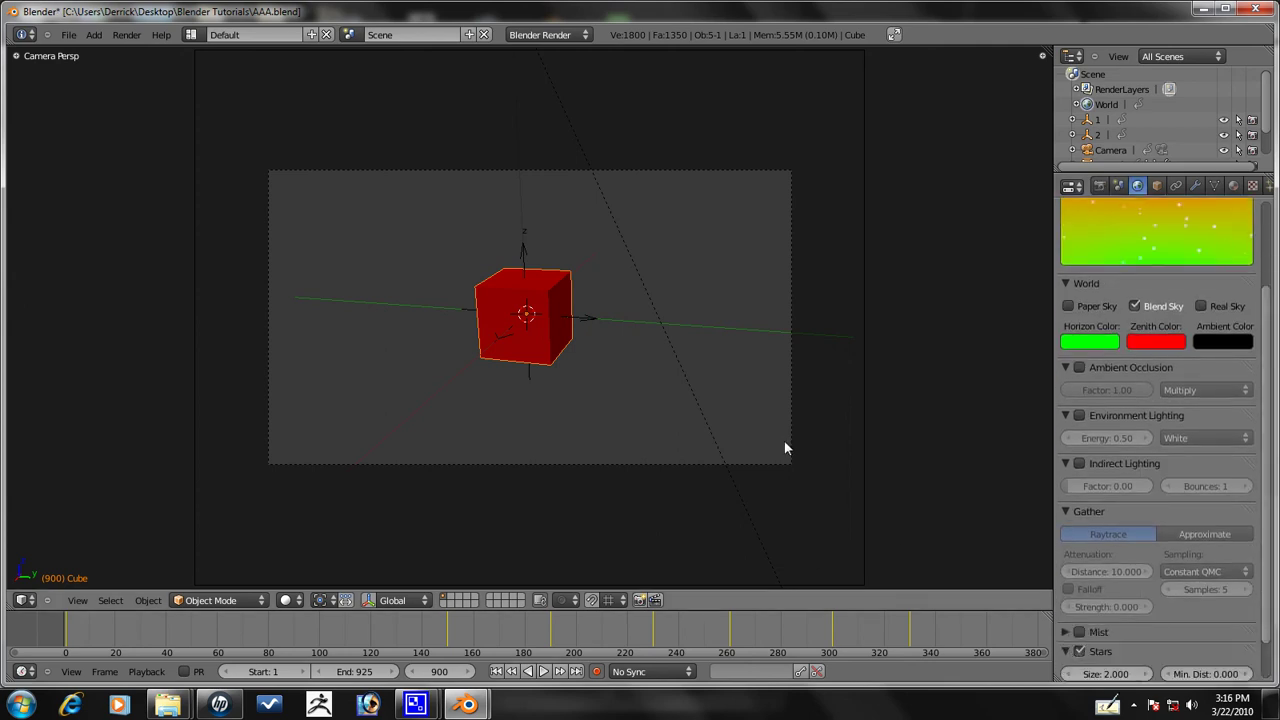
{"action": "scroll", "coordinate": [784, 441], "scroll_direction": "down", "scroll_amount": 4}
{"action": "scroll", "coordinate": [517, 330], "scroll_direction": "down", "scroll_amount": 2}
{"action": "scroll", "coordinate": [516, 327], "scroll_direction": "up", "scroll_amount": 6}
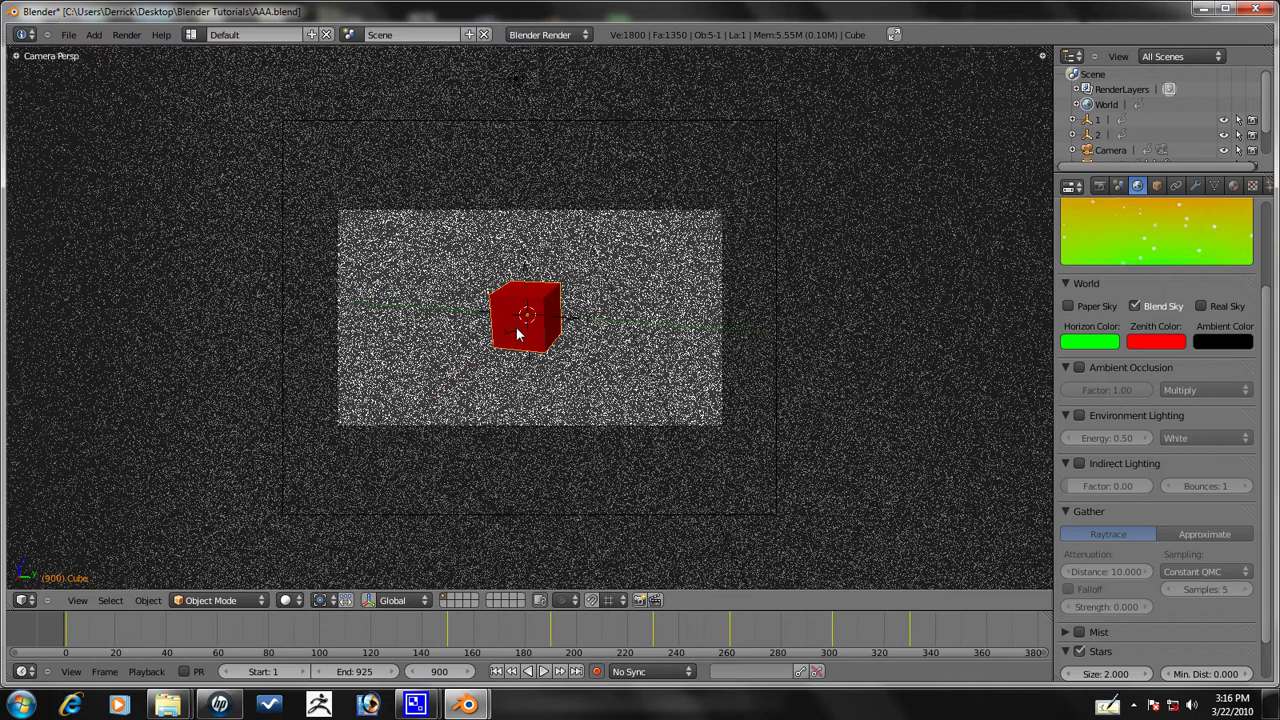
Set the stars' separation to 100, check the star field in the camera view and collapse the star settings
{"action": "scroll", "coordinate": [517, 325], "scroll_direction": "down", "scroll_amount": 2}
{"action": "scroll", "coordinate": [1263, 603], "scroll_direction": "down", "scroll_amount": 2}
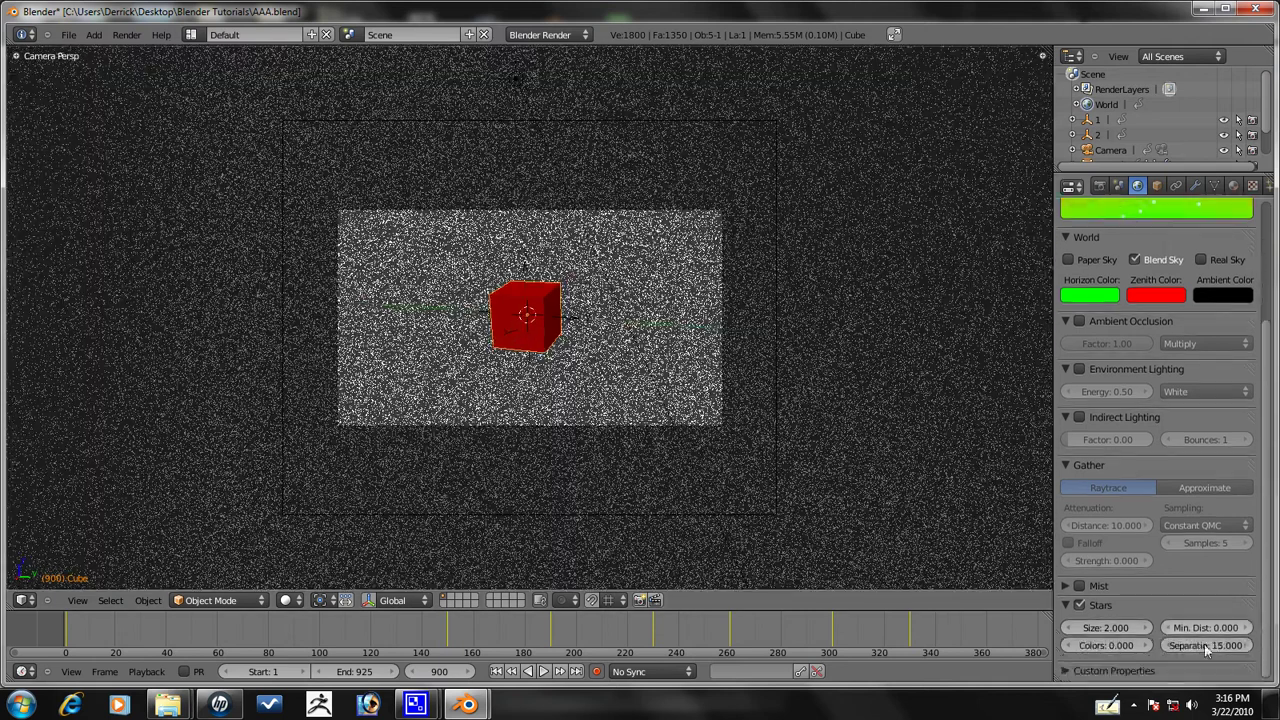
{"action": "left_click", "coordinate": [1202, 645]}
{"action": "type", "text": "100"}
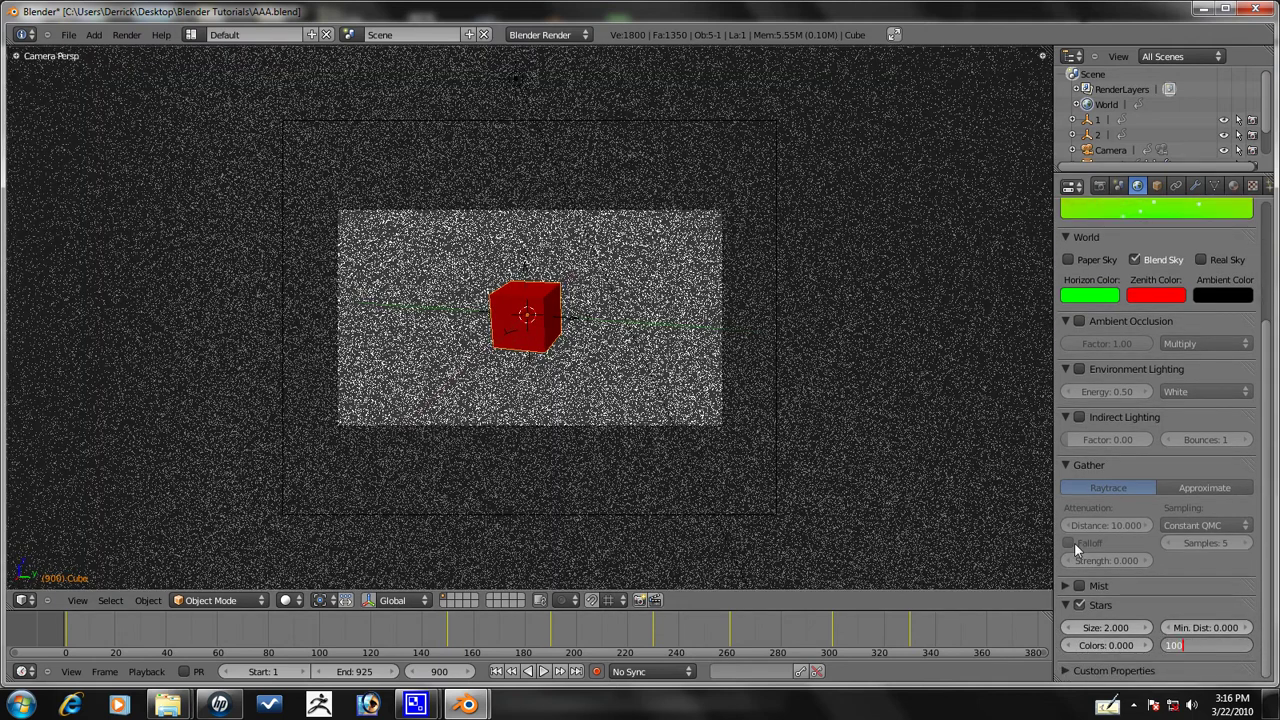
{"action": "key", "text": "Return"}
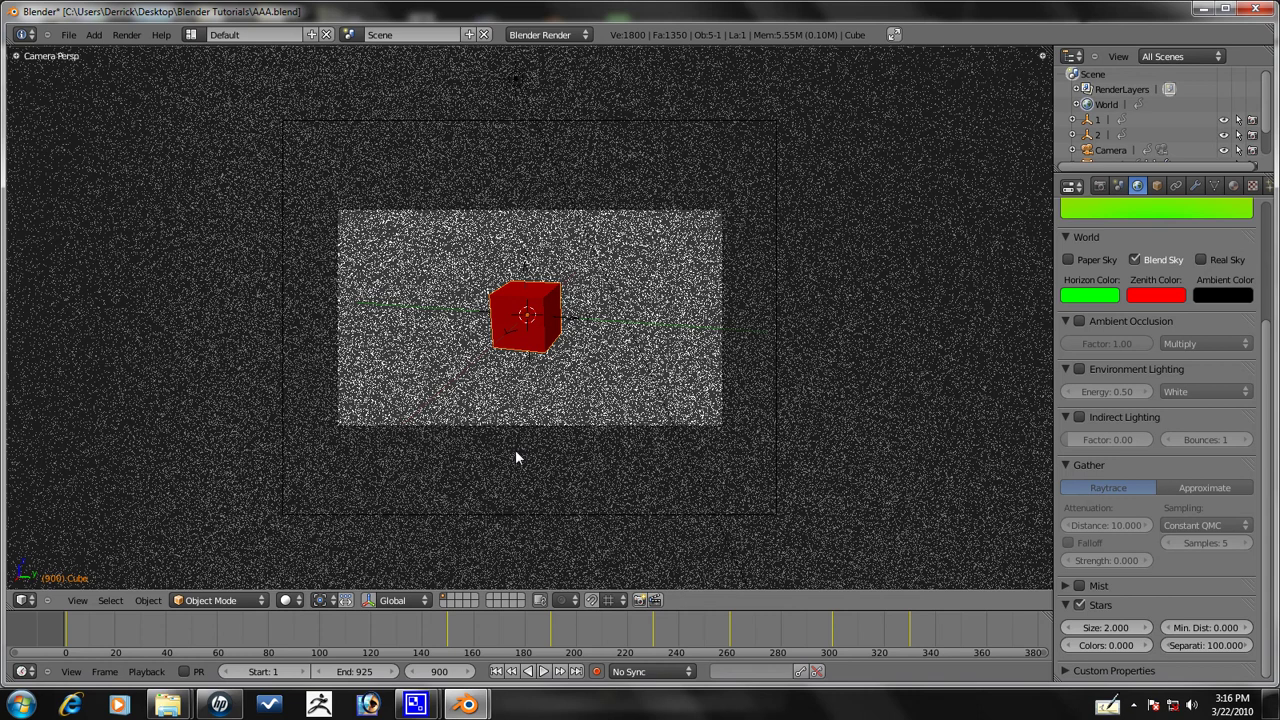
{"action": "scroll", "coordinate": [512, 452], "scroll_direction": "down", "scroll_amount": 4}
{"action": "scroll", "coordinate": [511, 452], "scroll_direction": "up", "scroll_amount": 4}
{"action": "scroll", "coordinate": [510, 450], "scroll_direction": "down", "scroll_amount": 4}
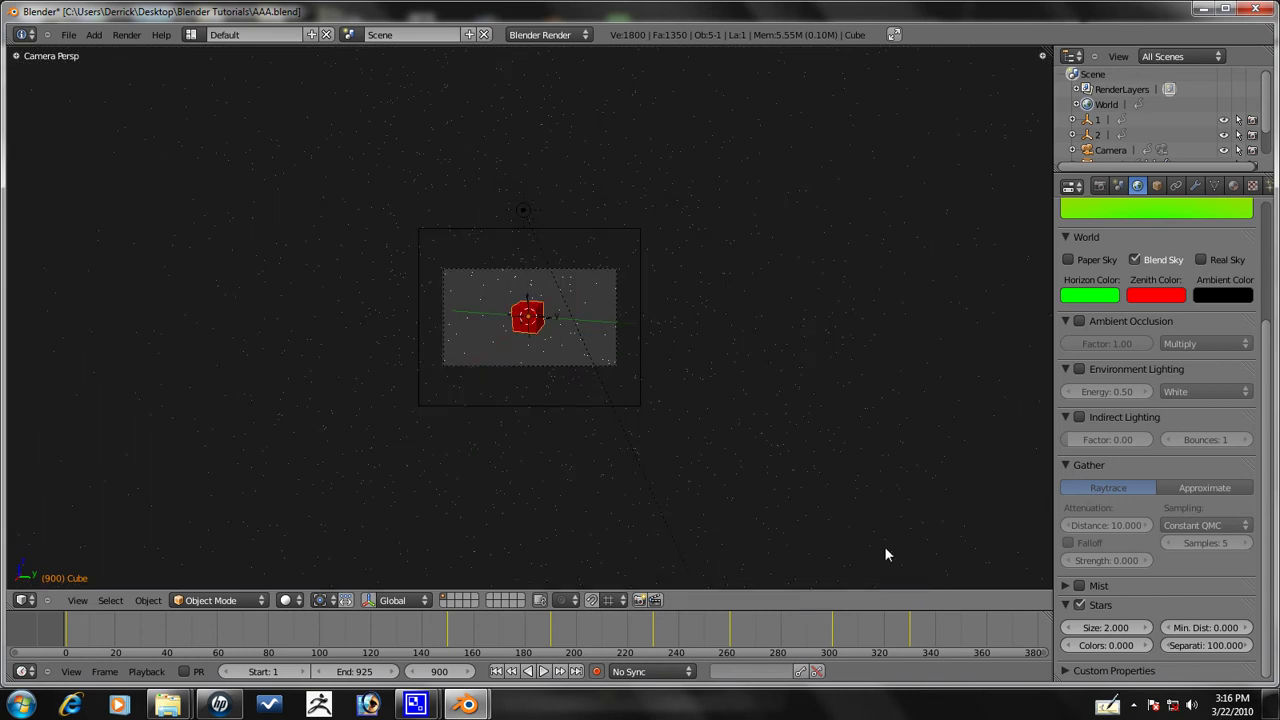
{"action": "left_click", "coordinate": [1066, 605]}
Leave the camera view, move the timeline to frame 134 and switch the viewport to textured shading
{"action": "middle_click_drag", "start_coordinate": [572, 350], "coordinate": [557, 362]}
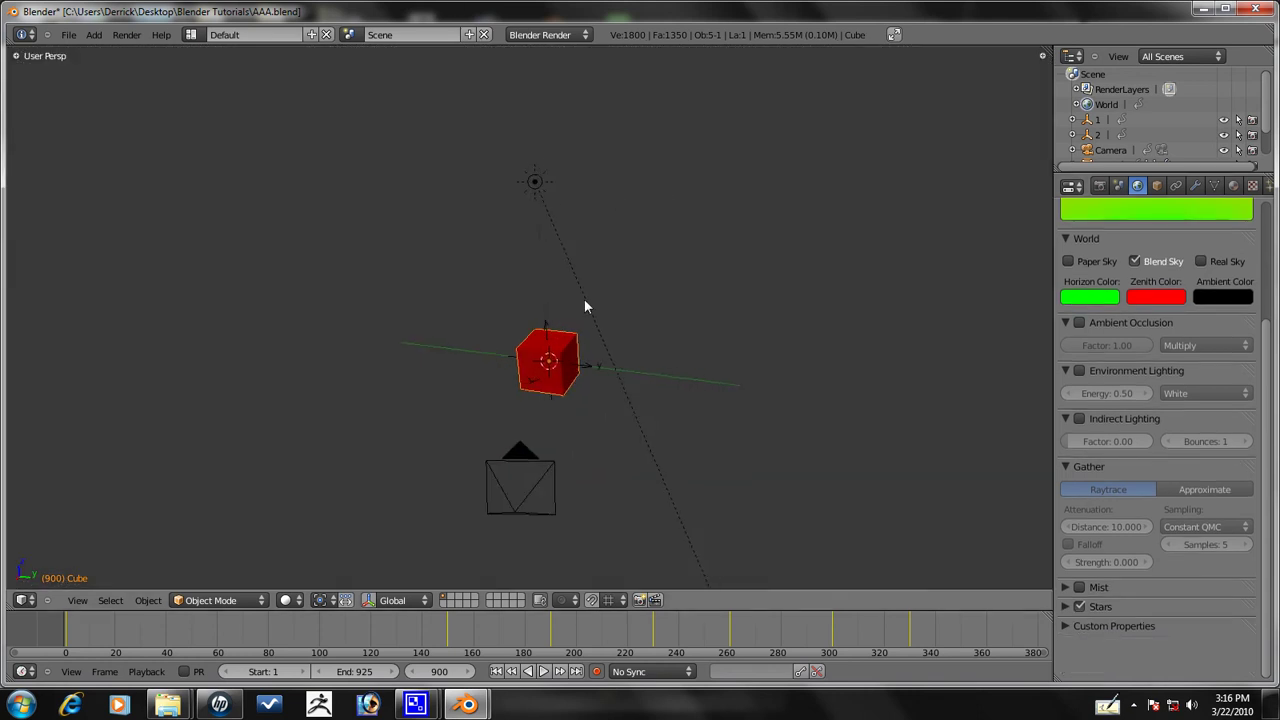
{"action": "scroll", "coordinate": [551, 362], "scroll_direction": "up", "scroll_amount": 1}
{"action": "scroll", "coordinate": [552, 358], "scroll_direction": "down", "scroll_amount": 1}
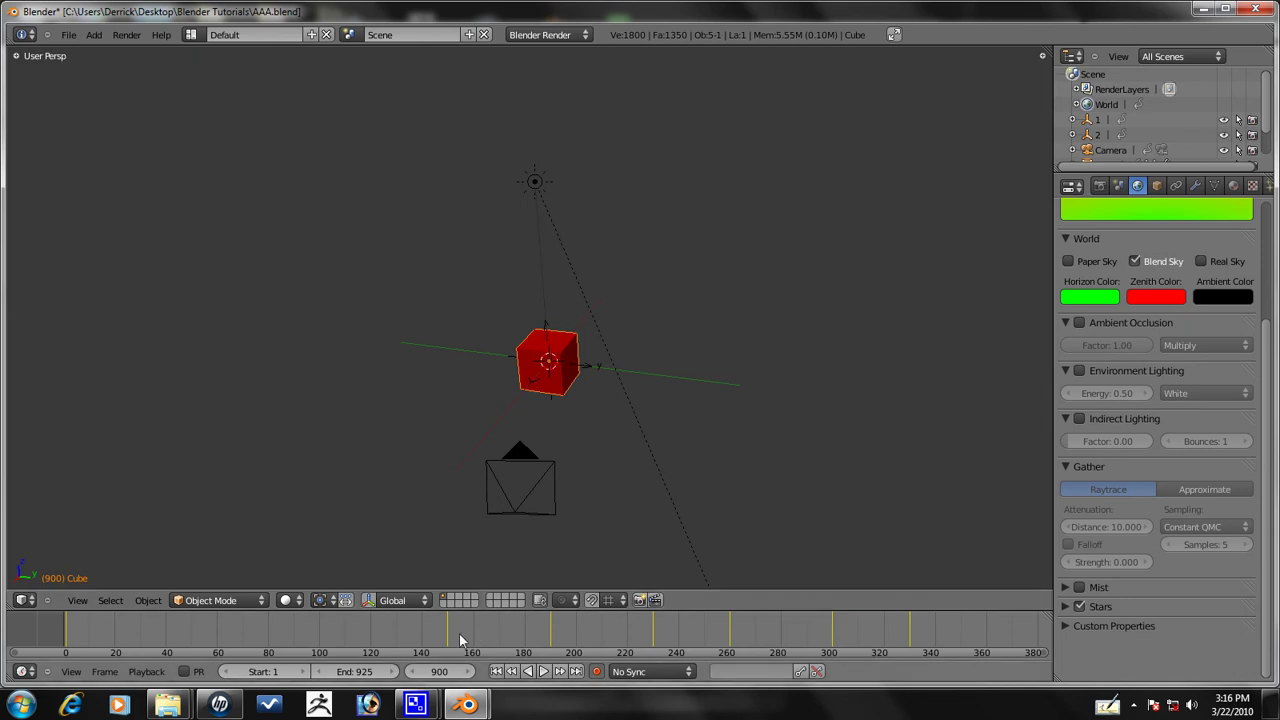
{"action": "mouse_move", "coordinate": [474, 646]}
{"action": "left_mouse_down"}
{"action": "mouse_move", "coordinate": [586, 652]}
{"action": "mouse_move", "coordinate": [554, 638]}
{"action": "mouse_move", "coordinate": [709, 631]}
{"action": "mouse_move", "coordinate": [651, 620]}
{"action": "mouse_move", "coordinate": [680, 620]}
{"action": "mouse_move", "coordinate": [370, 631]}
{"action": "mouse_move", "coordinate": [409, 627]}
{"action": "left_mouse_up"}
{"action": "scroll", "coordinate": [264, 347], "scroll_direction": "down", "scroll_amount": 2}
{"action": "mouse_move", "coordinate": [264, 347]}
{"action": "middle_mouse_down"}
{"action": "mouse_move", "coordinate": [493, 361]}
{"action": "mouse_move", "coordinate": [418, 315]}
{"action": "mouse_move", "coordinate": [486, 471]}
{"action": "mouse_move", "coordinate": [604, 271]}
{"action": "mouse_move", "coordinate": [577, 619]}
{"action": "middle_mouse_up"}
{"action": "key", "text": "alt+z"}
Trackball-rotate the existing sun lamp so its light points past the right end of the cube array
{"action": "right_click", "coordinate": [598, 232]}
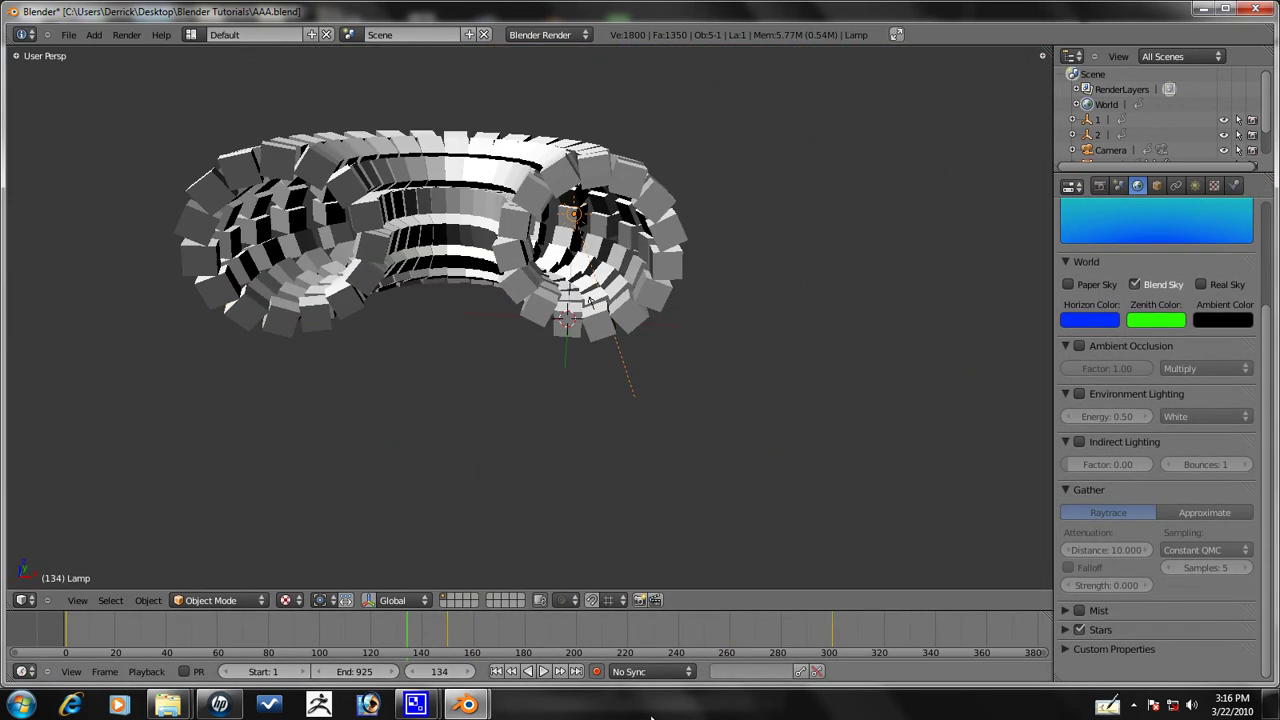
{"action": "key", "text": "r"}
{"action": "key", "text": "r"}
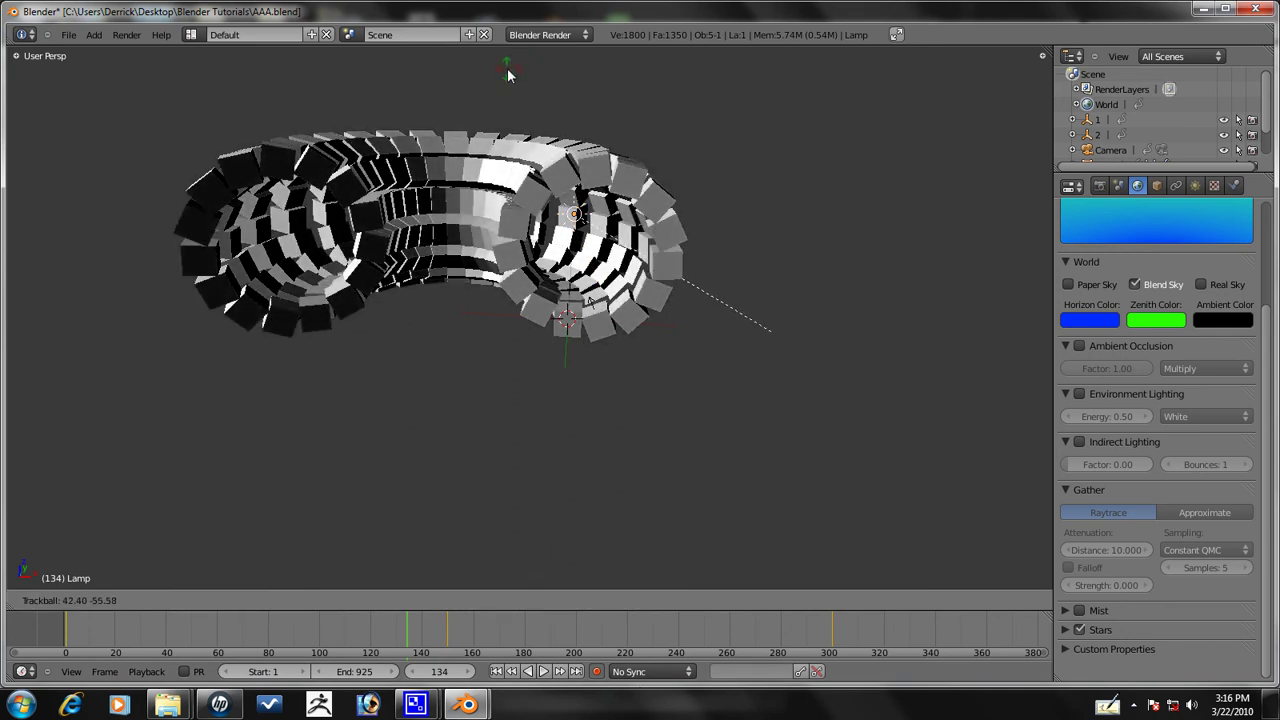
{"action": "left_click", "coordinate": [548, 84]}
Duplicate the lamp to the middle of the cube array and rotate the copy to point opposite to the original
{"action": "key", "text": "shift+d"}
{"action": "left_click", "coordinate": [500, 104]}
{"action": "key", "text": "r"}
{"action": "key", "text": "r"}
{"action": "left_click", "coordinate": [720, 178]}
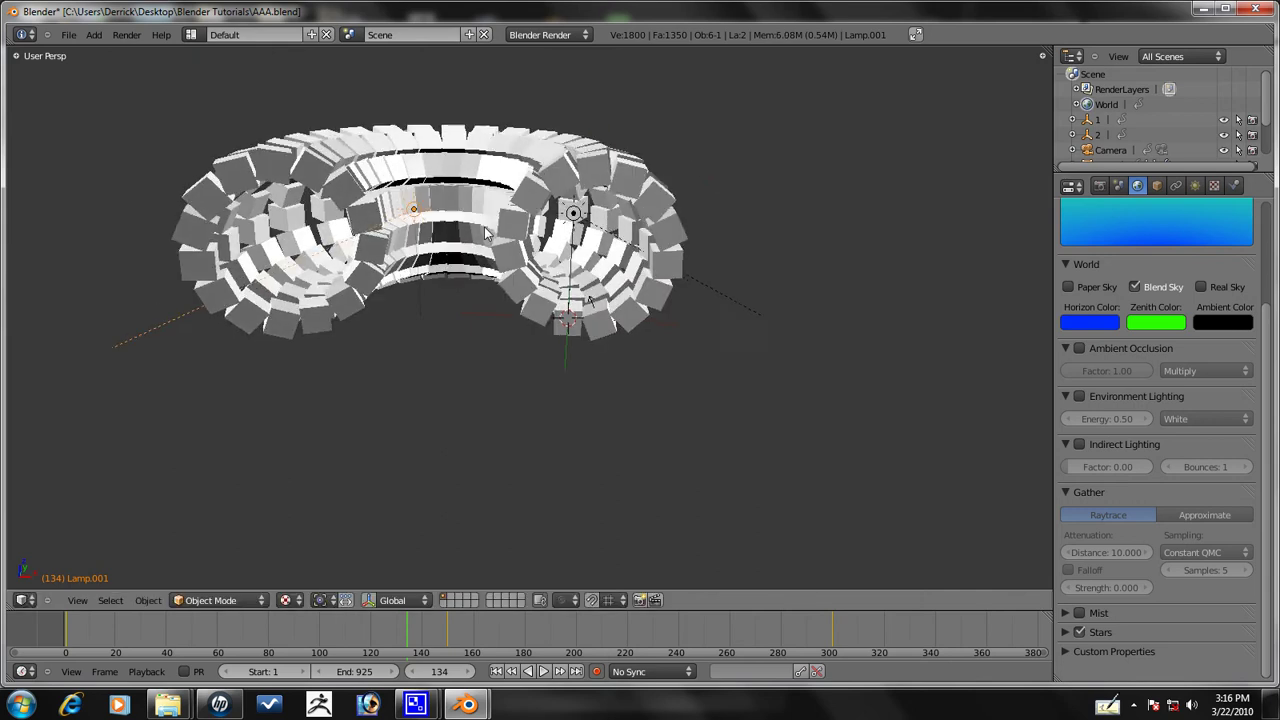
{"action": "middle_click_drag", "start_coordinate": [720, 178], "coordinate": [484, 291]}
{"action": "key", "text": "r"}
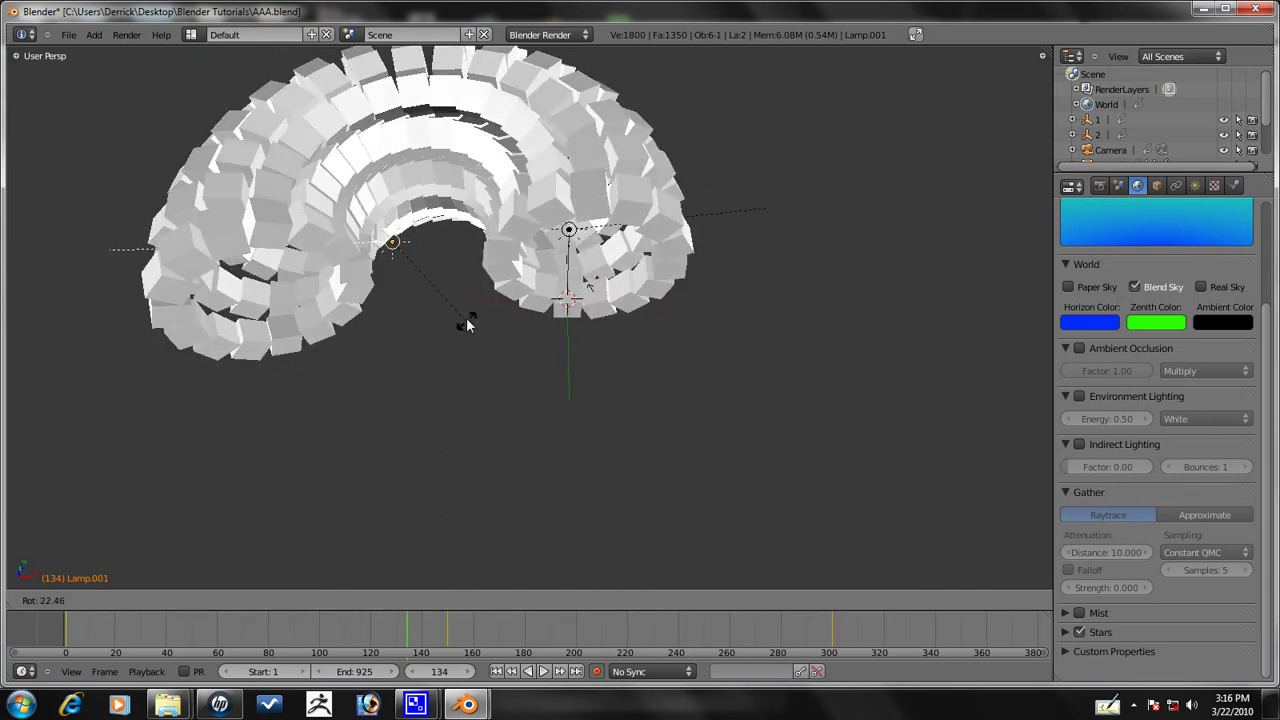
{"action": "left_click", "coordinate": [474, 312]}
Set the duplicated sun lamp's energy to 0.1
{"action": "left_click", "coordinate": [1194, 186]}
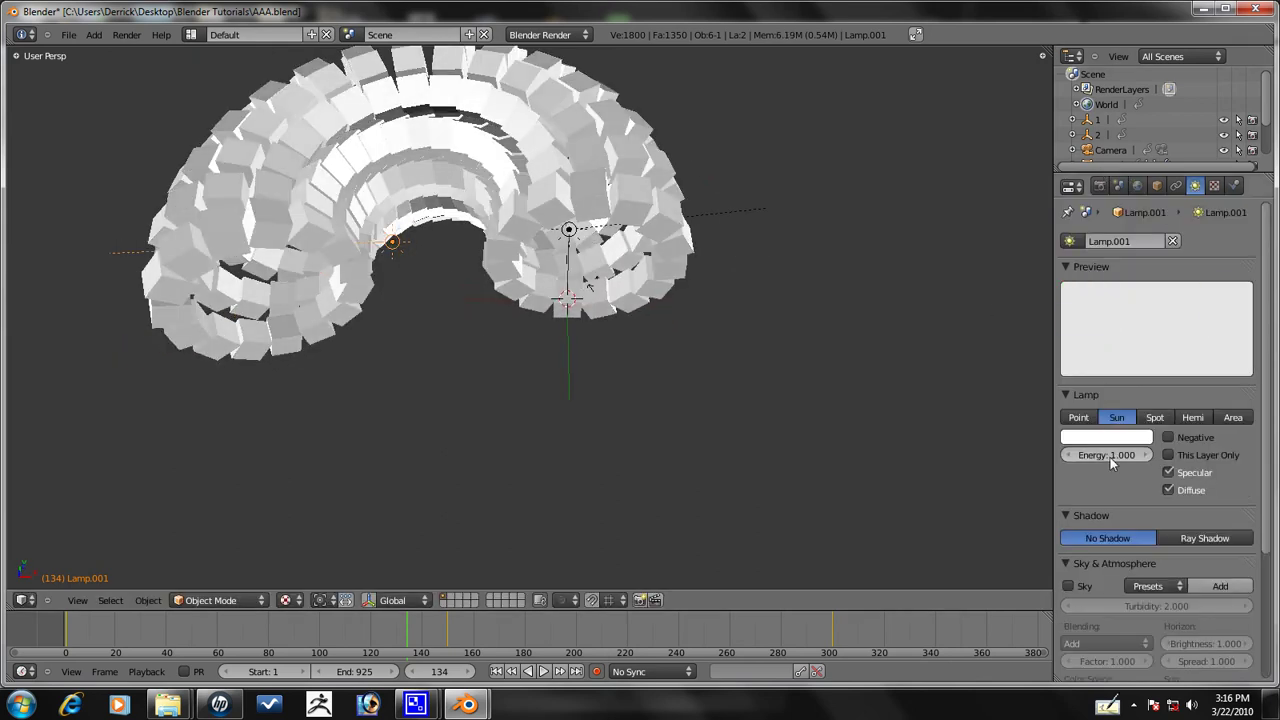
{"action": "type", "text": "0.1"}
{"action": "key", "text": "Return"}
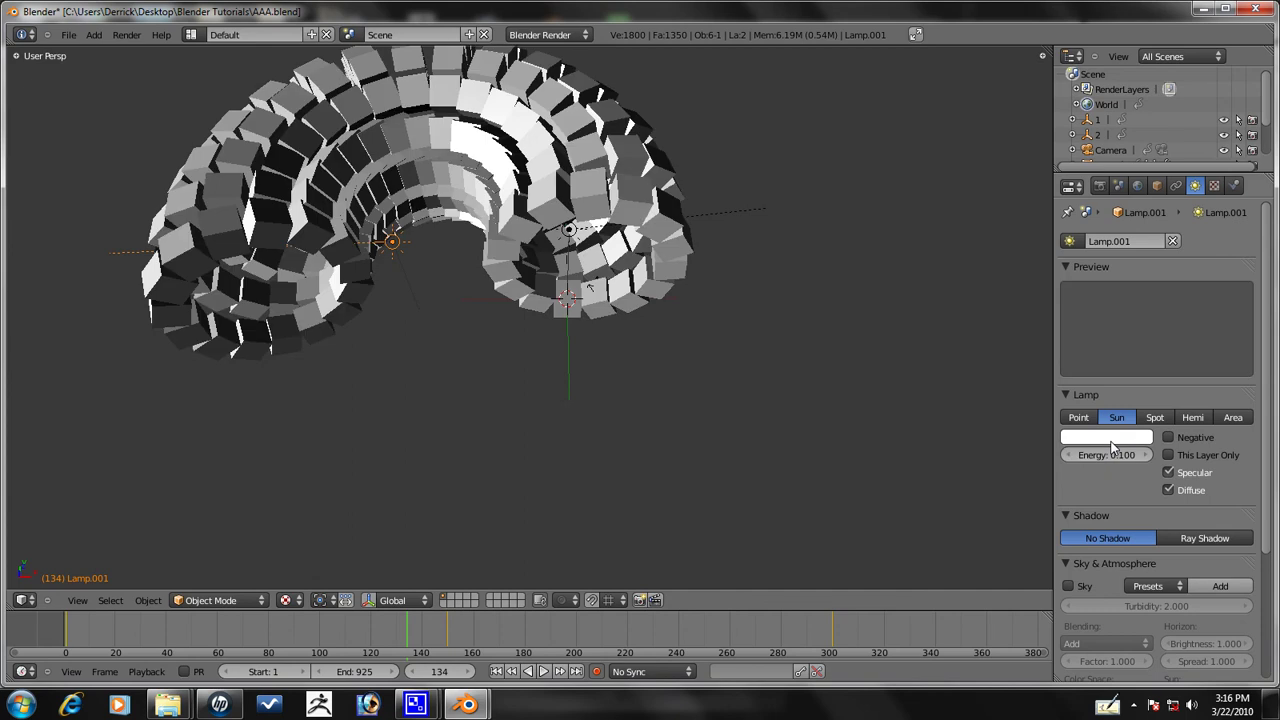
Select the original sun lamp near the right end of the cube array and set its energy to 0.8
{"action": "right_click", "coordinate": [582, 234]}
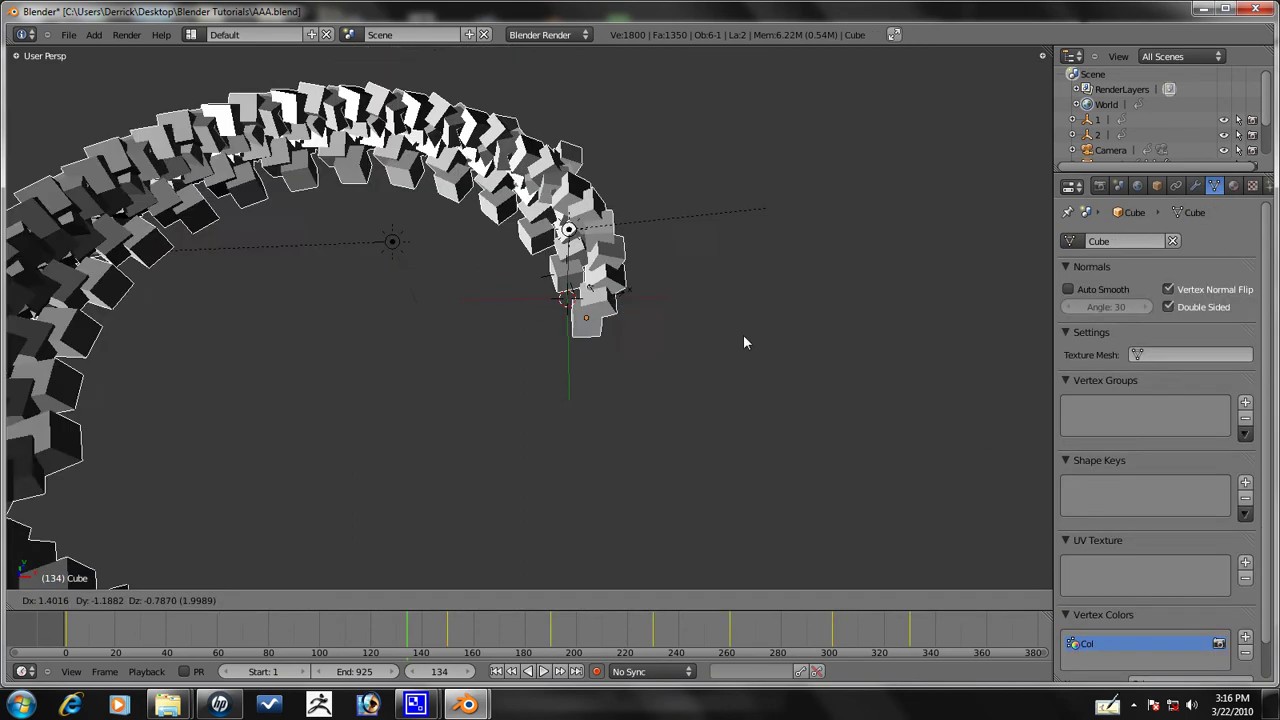
{"action": "right_click", "coordinate": [569, 229]}
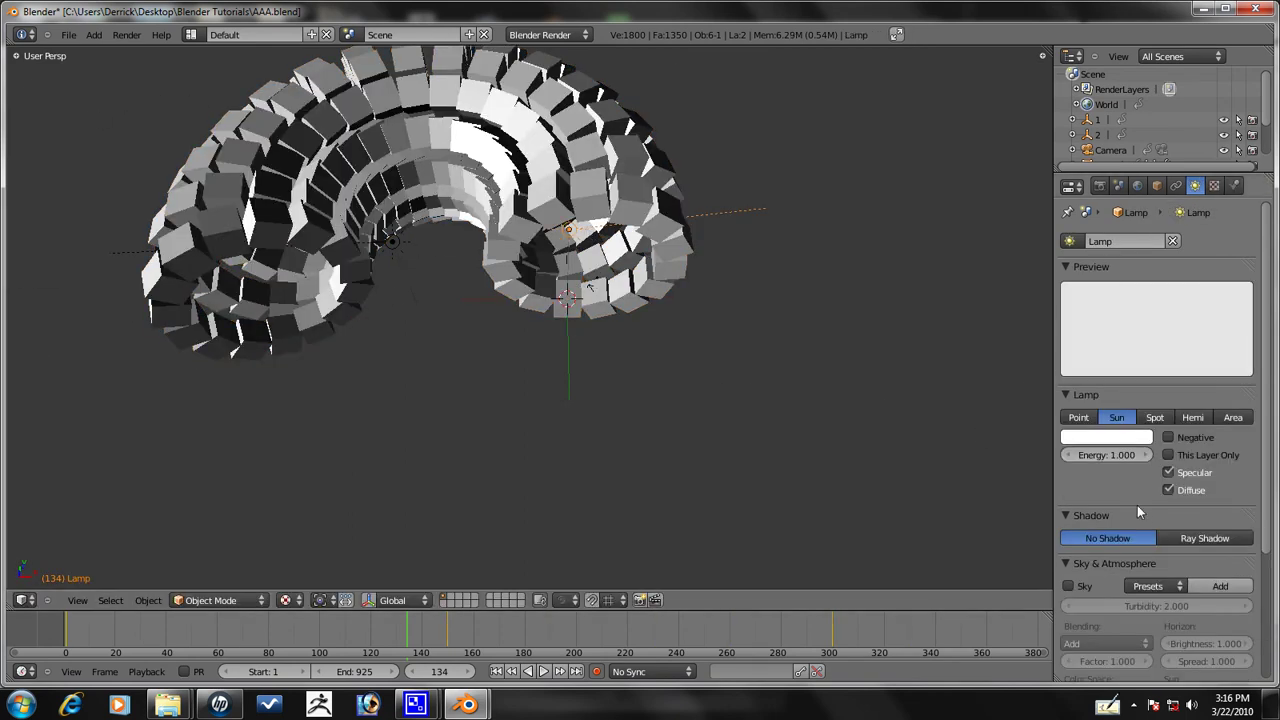
{"action": "left_click", "coordinate": [1102, 455]}
{"action": "type", "text": "0.8"}
{"action": "key", "text": "Return"}
Select the duplicated sun lamp and set its energy to 0.25
{"action": "right_click", "coordinate": [387, 244]}
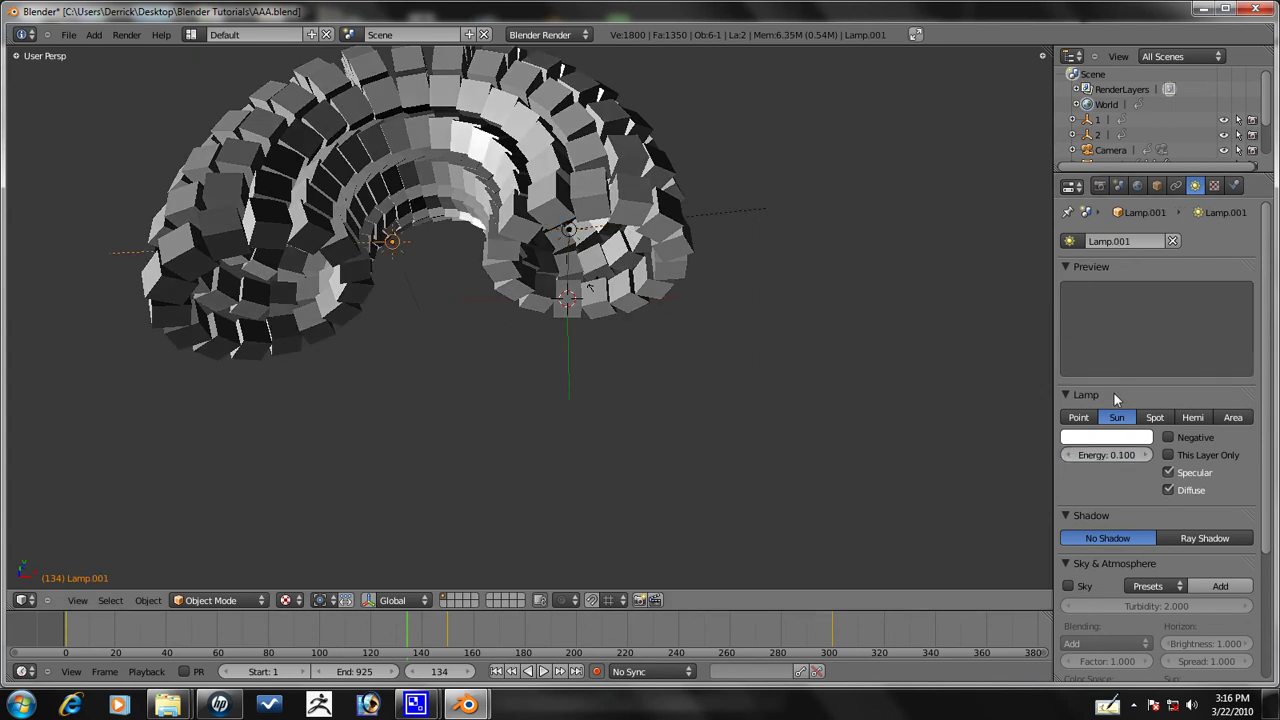
{"action": "left_click", "coordinate": [1124, 457]}
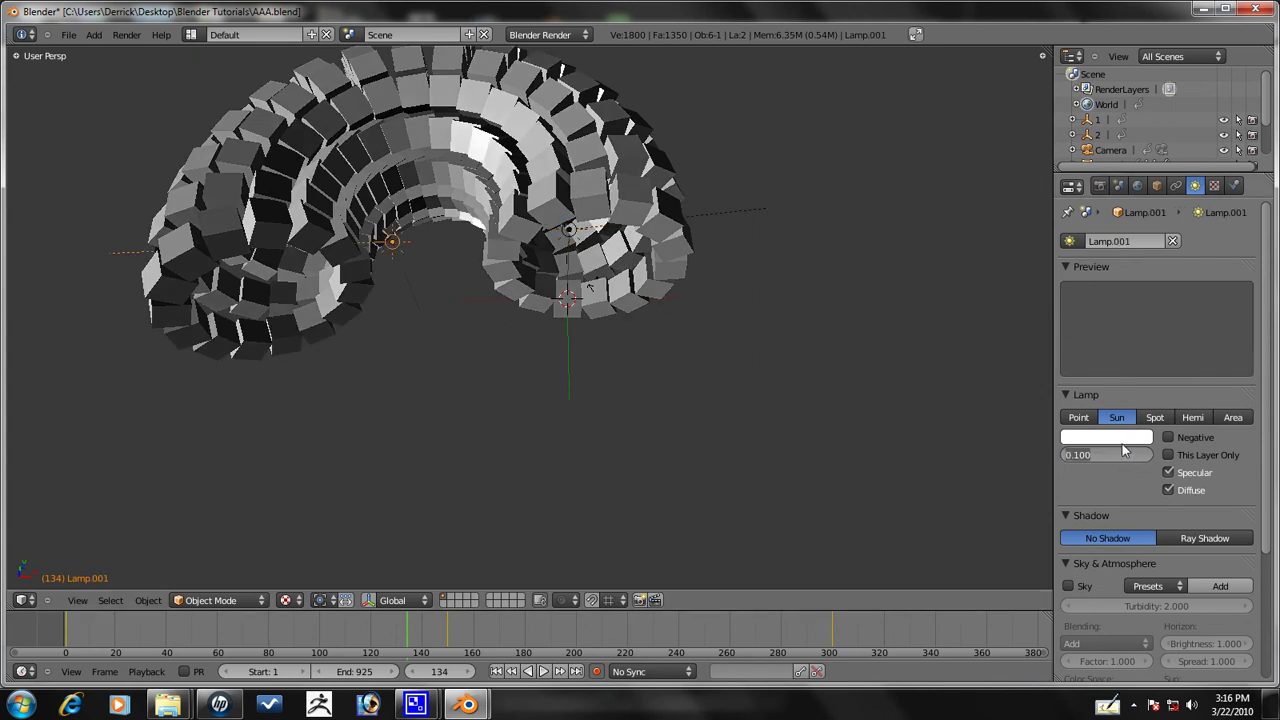
{"action": "type", "text": "0.25"}
{"action": "key", "text": "Return"}
Return to the camera view and save the file
{"action": "scroll", "coordinate": [933, 507], "scroll_direction": "down", "scroll_amount": 2}
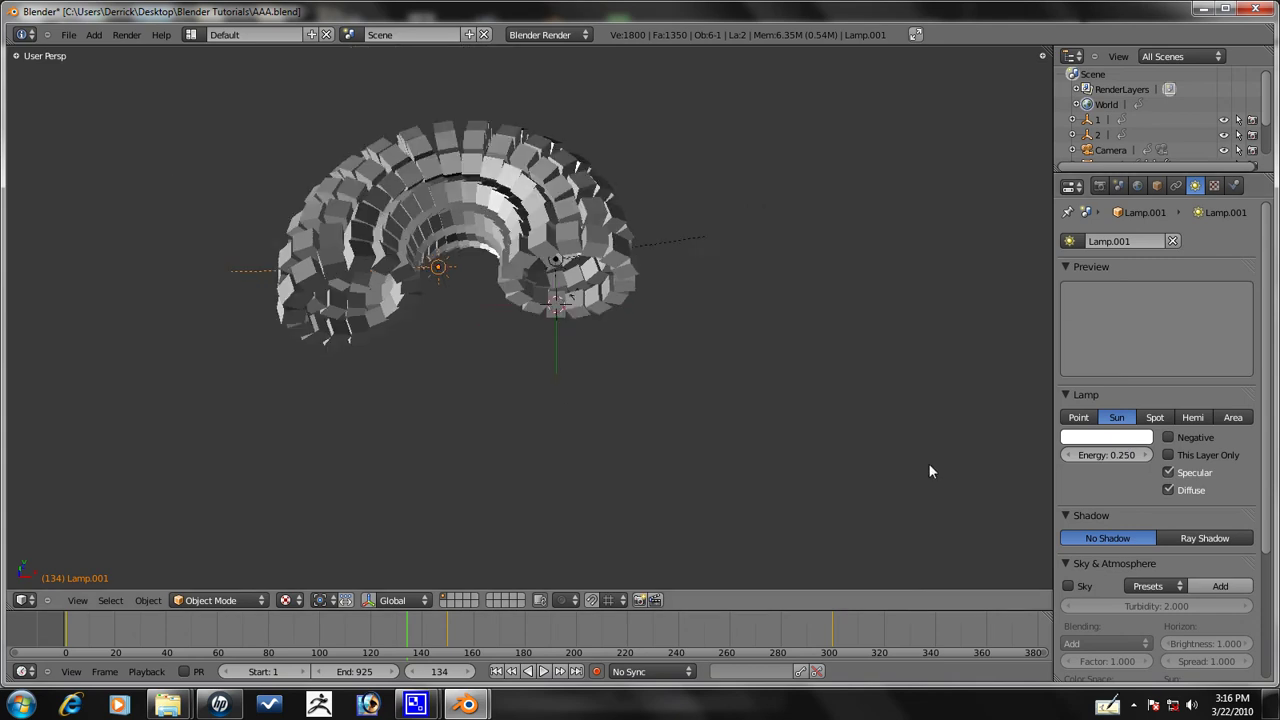
{"action": "key", "text": "KP_0"}
{"action": "scroll", "coordinate": [219, 196], "scroll_direction": "up", "scroll_amount": 2}
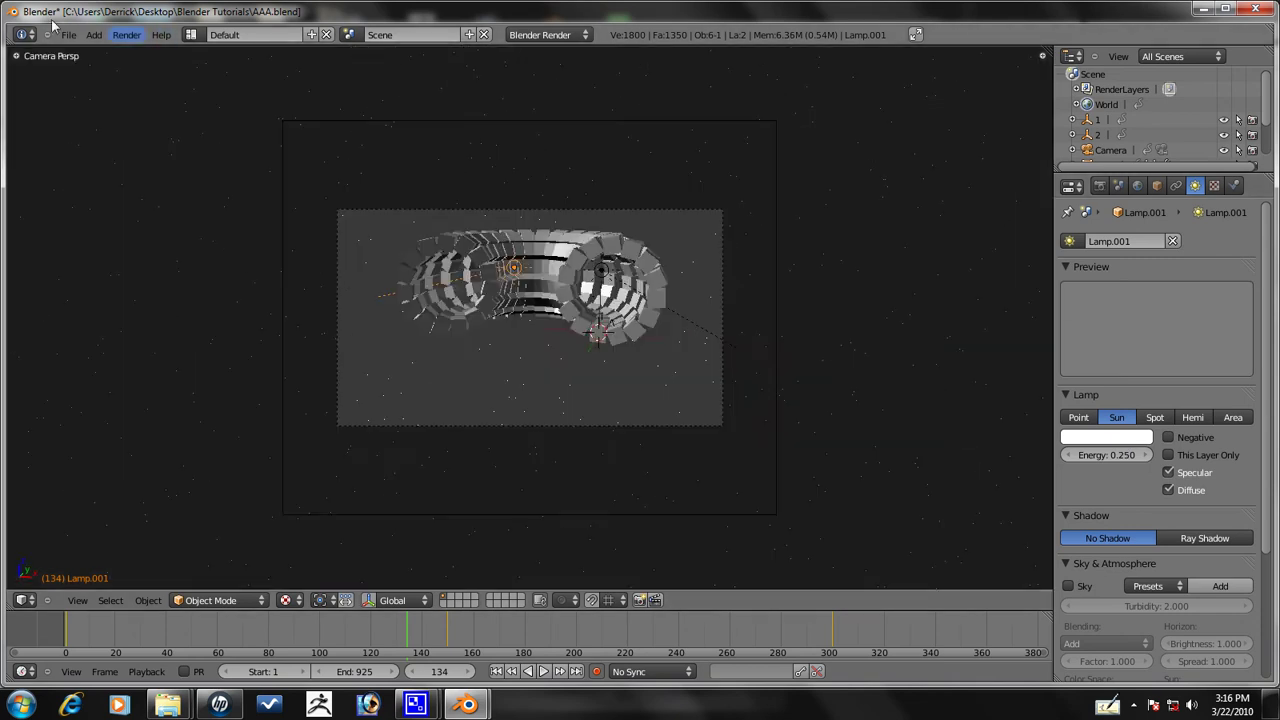
{"action": "left_click", "coordinate": [66, 35]}
{"action": "left_click", "coordinate": [85, 136]}
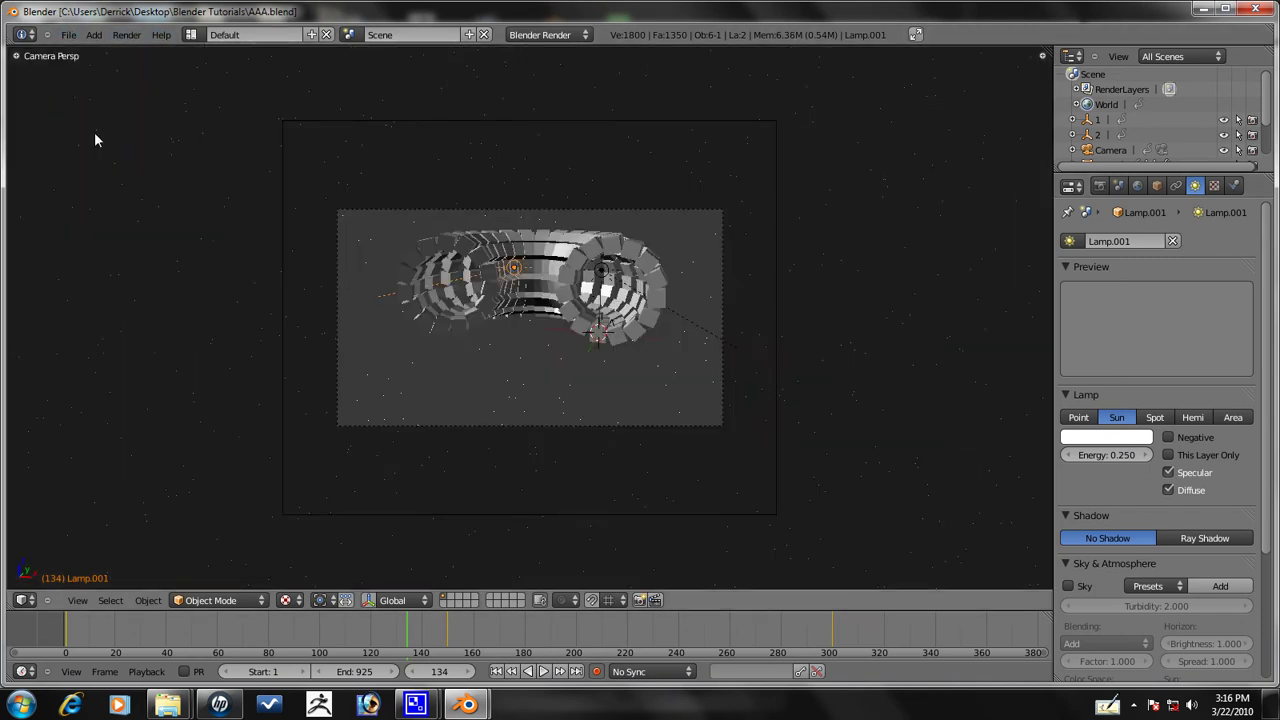
Select the cube array and render frame 134 to check the lighting, then close the render
{"action": "key", "text": "a"}
{"action": "right_click", "coordinate": [593, 339]}
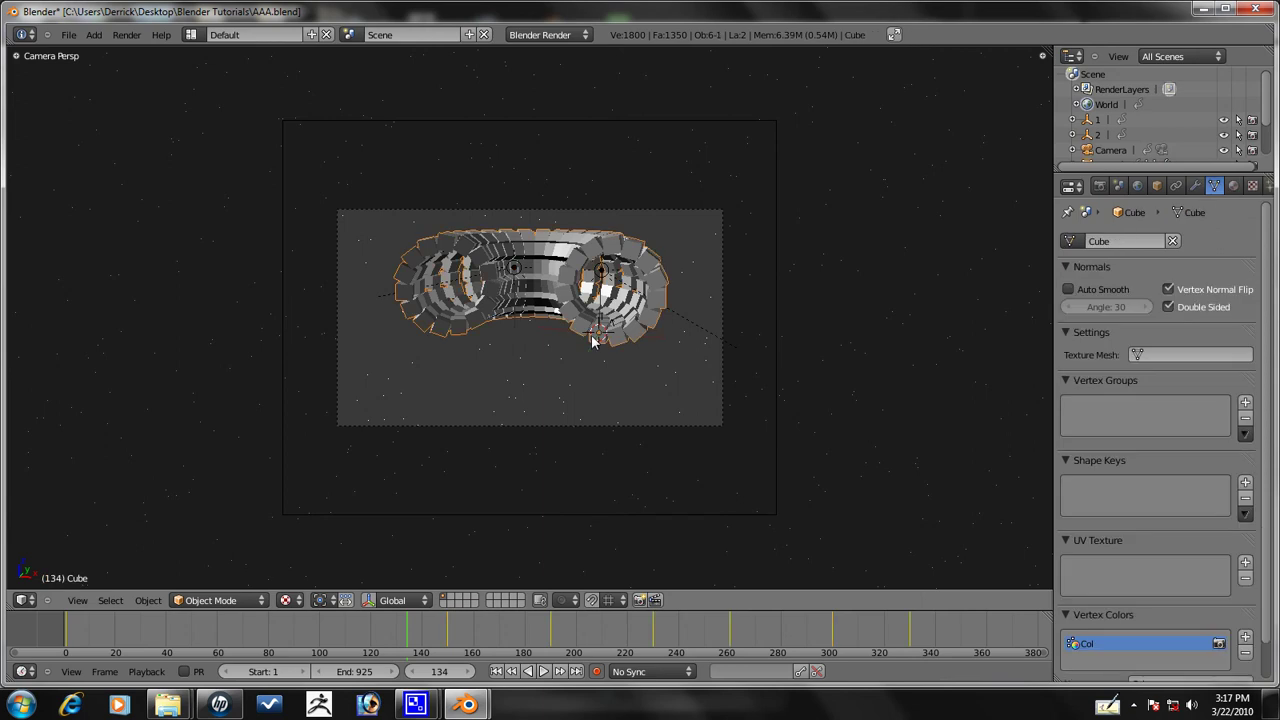
{"action": "key", "text": "F12"}
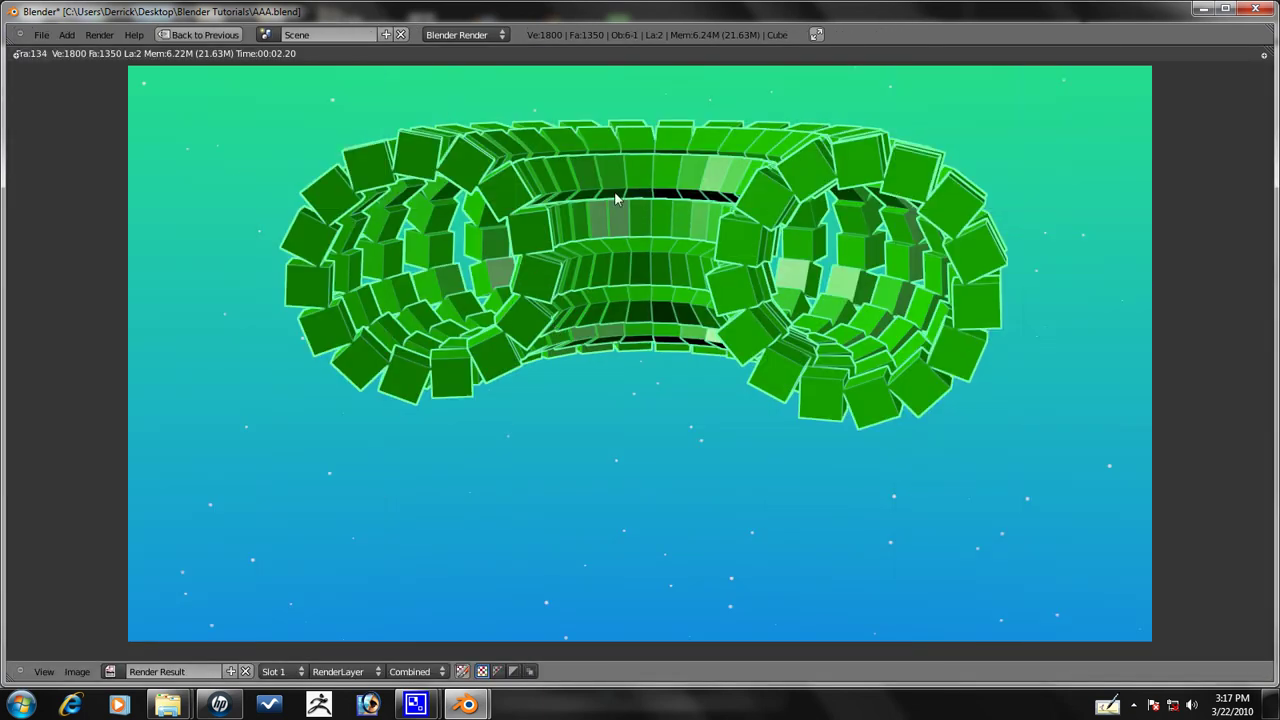
{"action": "key", "text": "Escape"}
Leave the camera view and rotate the duplicated sun lamp so its light points higher past the left end of the cube array
{"action": "middle_click_drag", "start_coordinate": [612, 229], "coordinate": [469, 264]}
{"action": "right_click_drag", "start_coordinate": [460, 242], "coordinate": [450, 247]}
{"action": "middle_click_drag", "start_coordinate": [448, 314], "coordinate": [466, 298]}
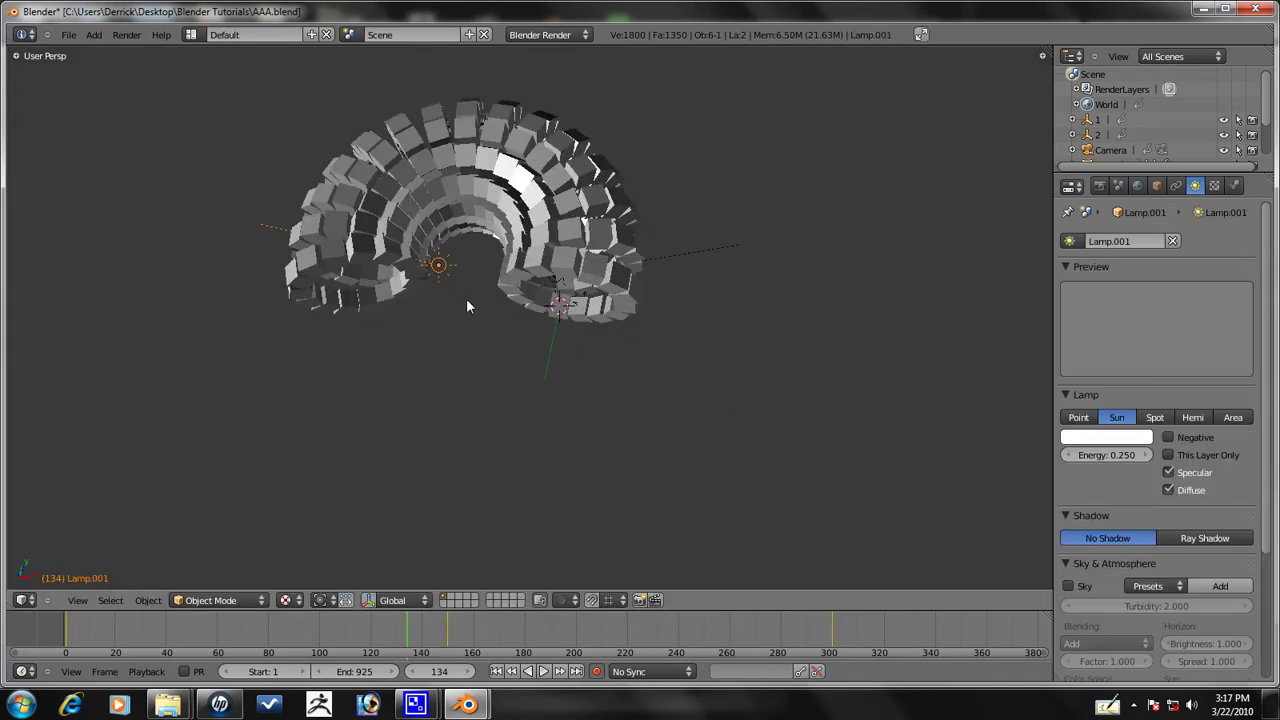
{"action": "key", "text": "r"}
{"action": "left_click", "coordinate": [460, 314]}
{"action": "right_click", "coordinate": [507, 262]}
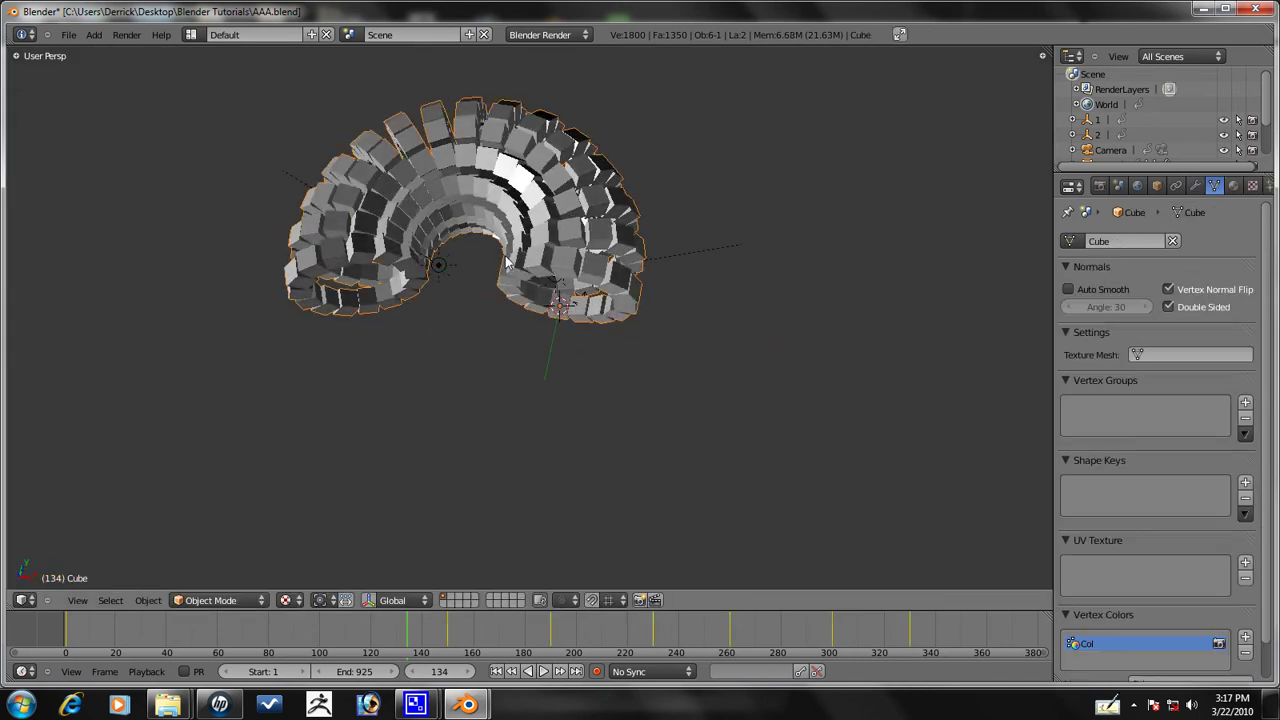
{"action": "key", "text": "a"}
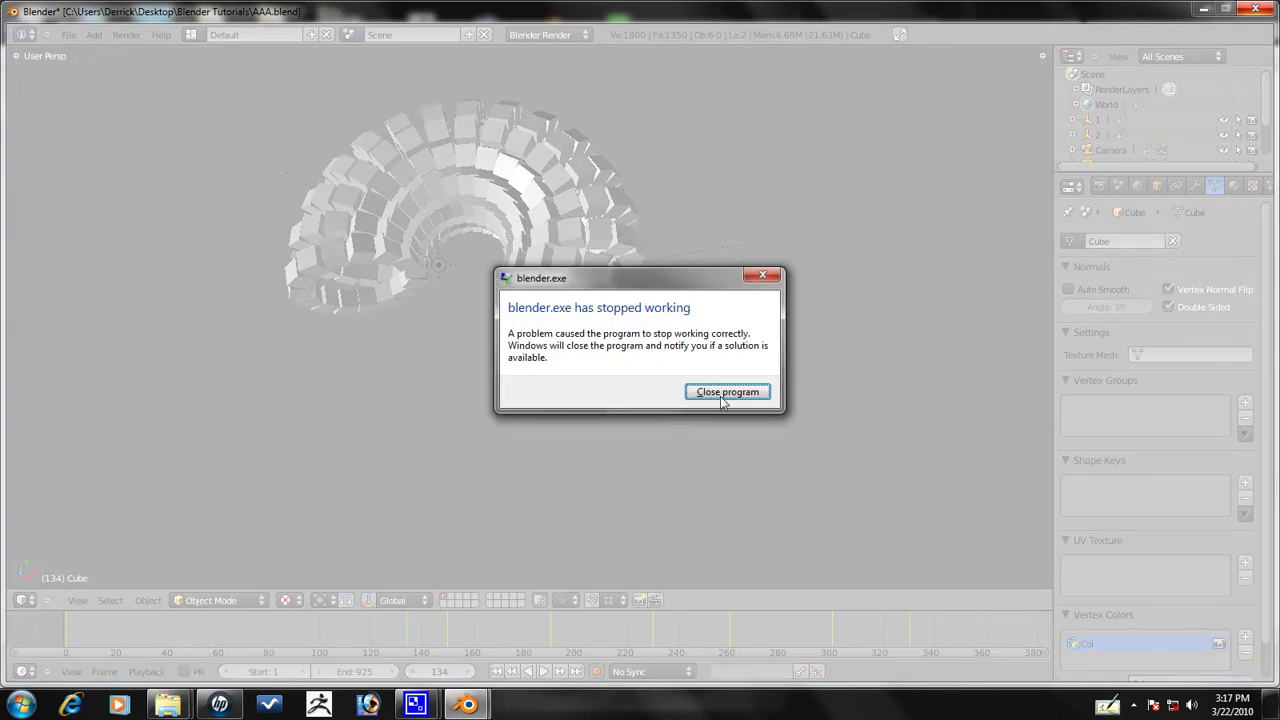
Close the crashed program and reopen AAA.blend from the recent files
{"action": "left_click", "coordinate": [727, 392]}
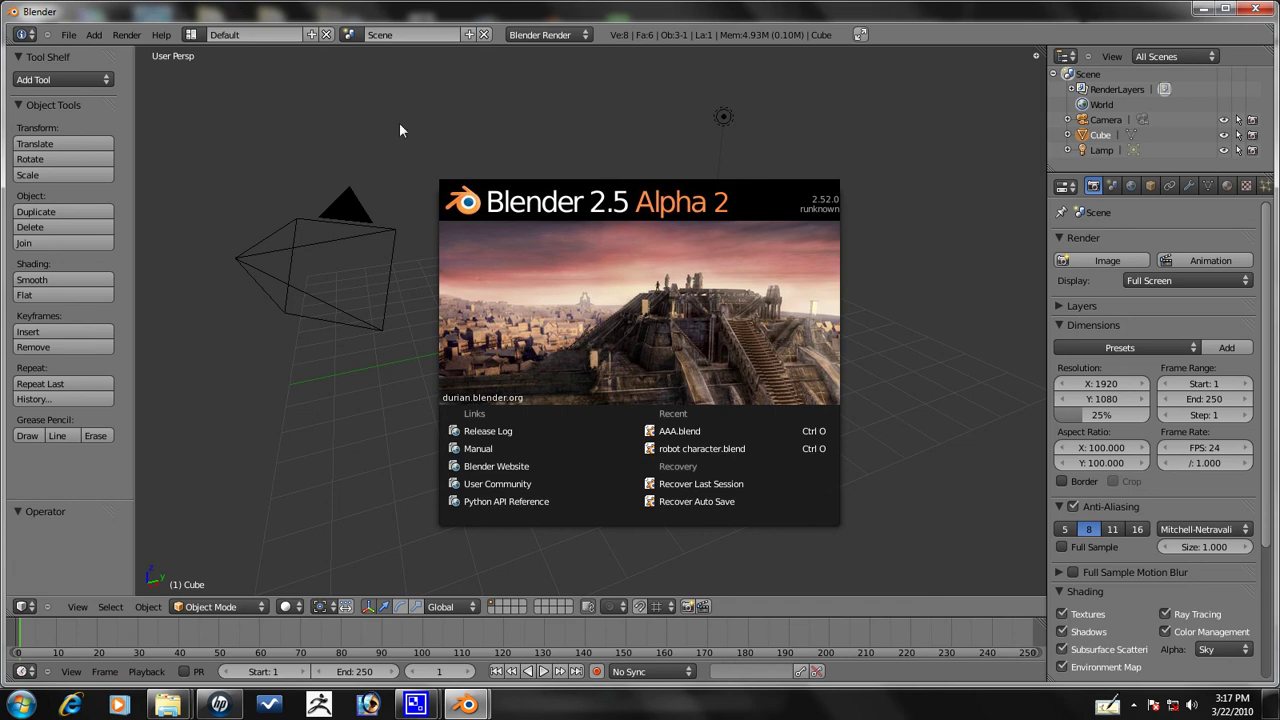
{"action": "left_click", "coordinate": [667, 430]}
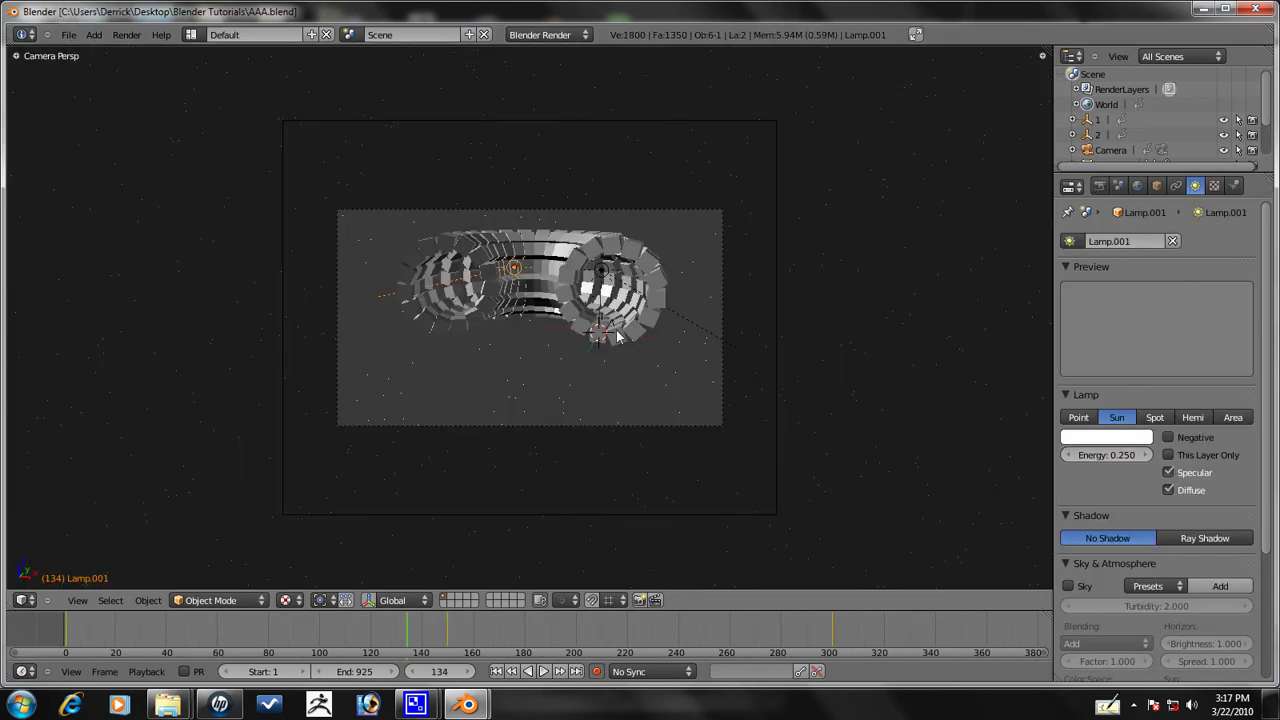
Leave the camera view and rotate the duplicated sun lamp so its light points upward over the left end of the cube array
{"action": "middle_click_drag", "start_coordinate": [533, 308], "coordinate": [520, 344]}
{"action": "scroll", "coordinate": [474, 226], "scroll_direction": "up", "scroll_amount": 3}
{"action": "middle_click_drag", "start_coordinate": [474, 226], "coordinate": [440, 189]}
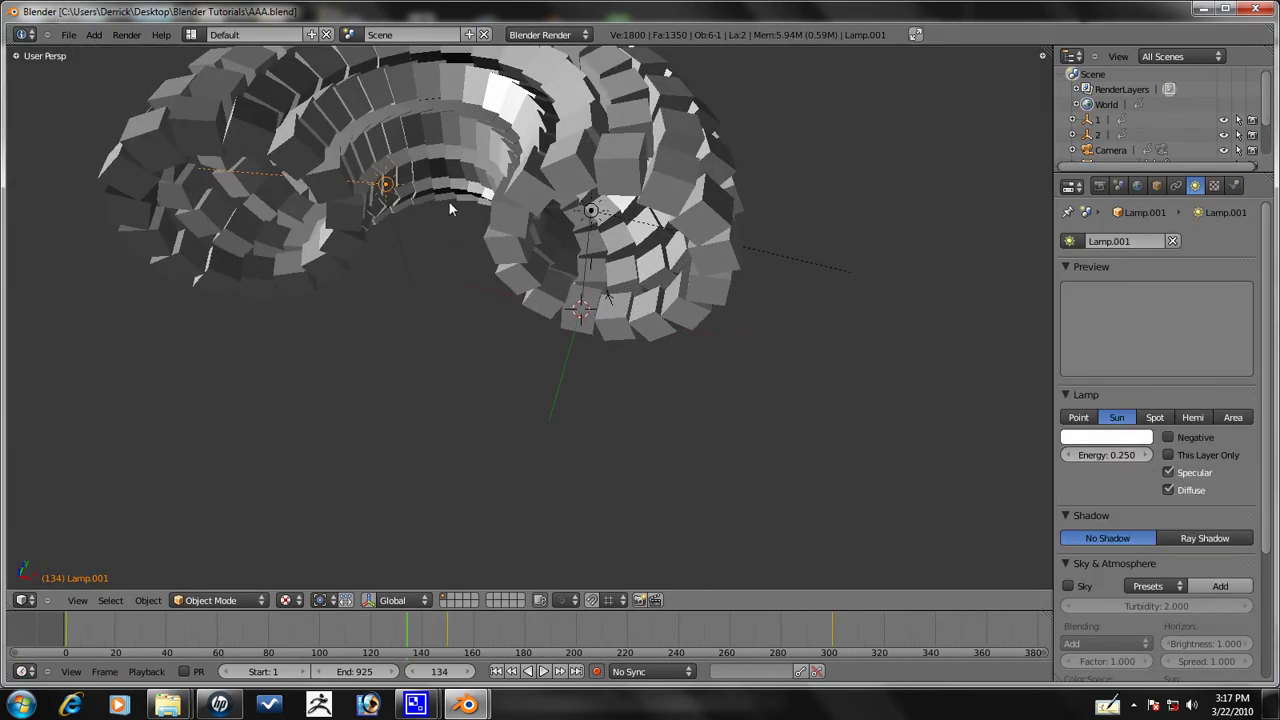
{"action": "key", "text": "r"}
{"action": "left_click", "coordinate": [437, 163]}
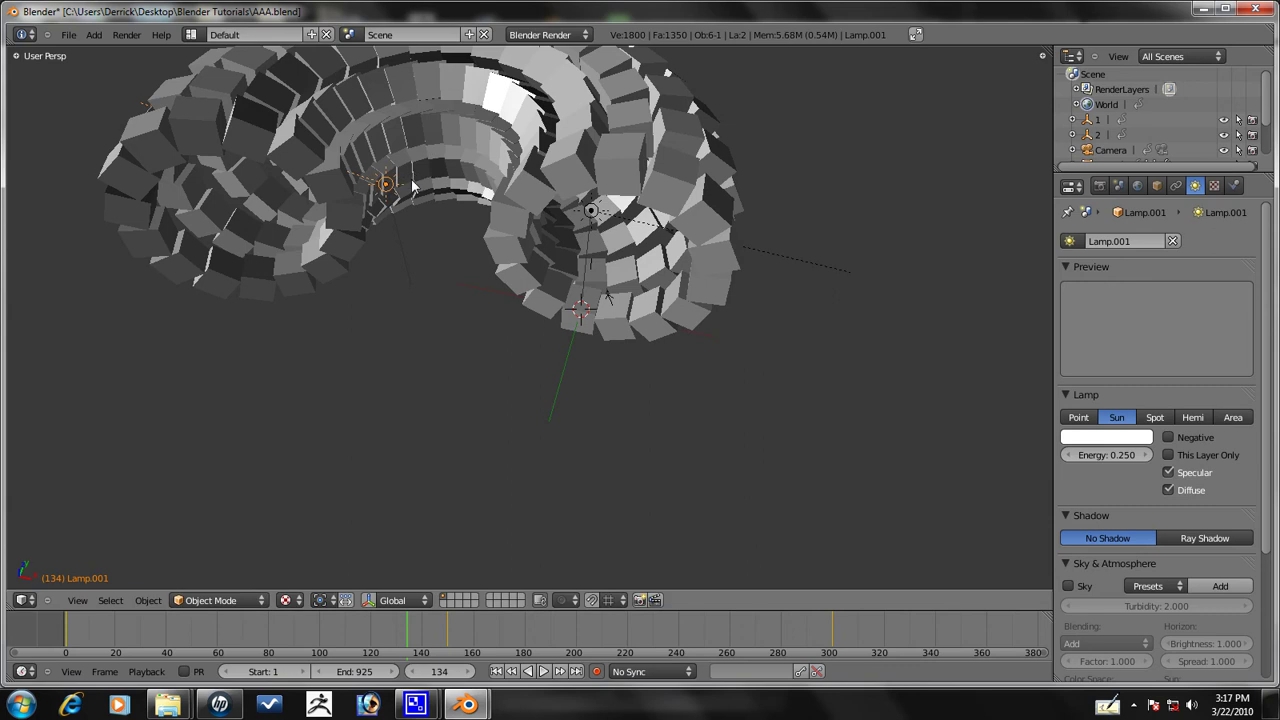
Select the original sun lamp and rotate it by about 3 degrees
{"action": "middle_click_drag", "start_coordinate": [444, 253], "coordinate": [525, 318]}
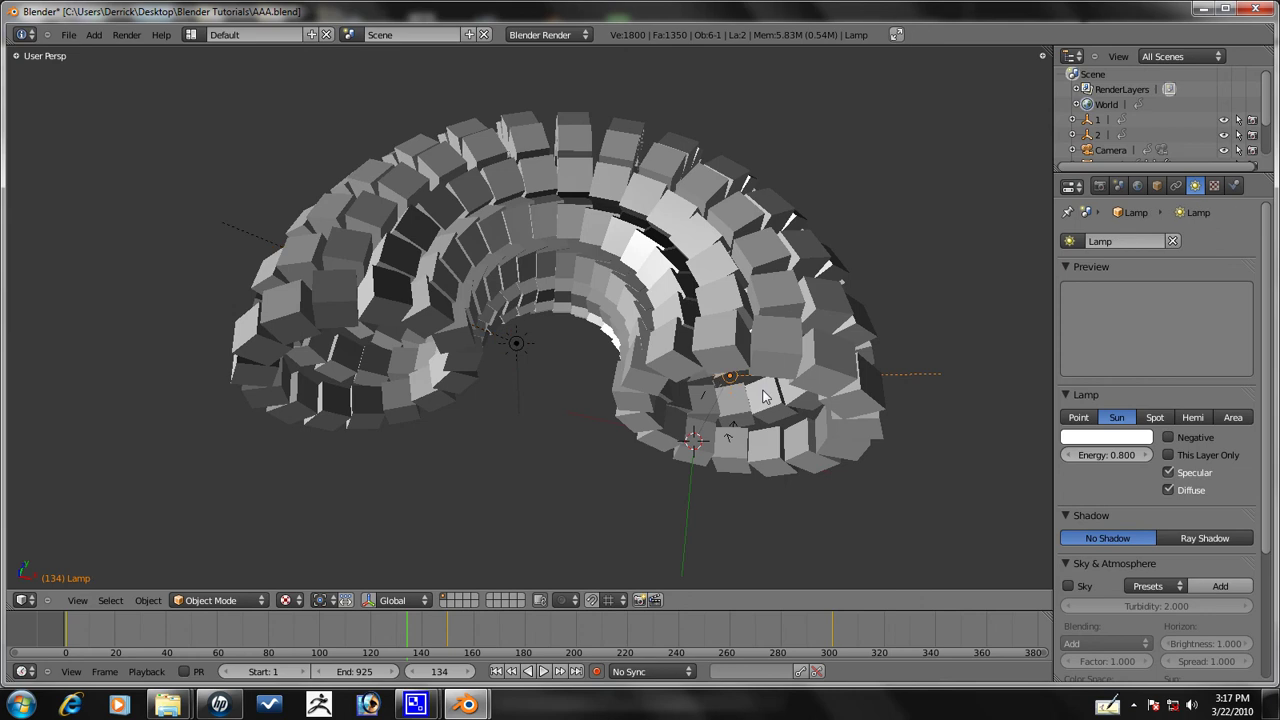
{"action": "right_click", "coordinate": [724, 382]}
{"action": "key", "text": "r"}
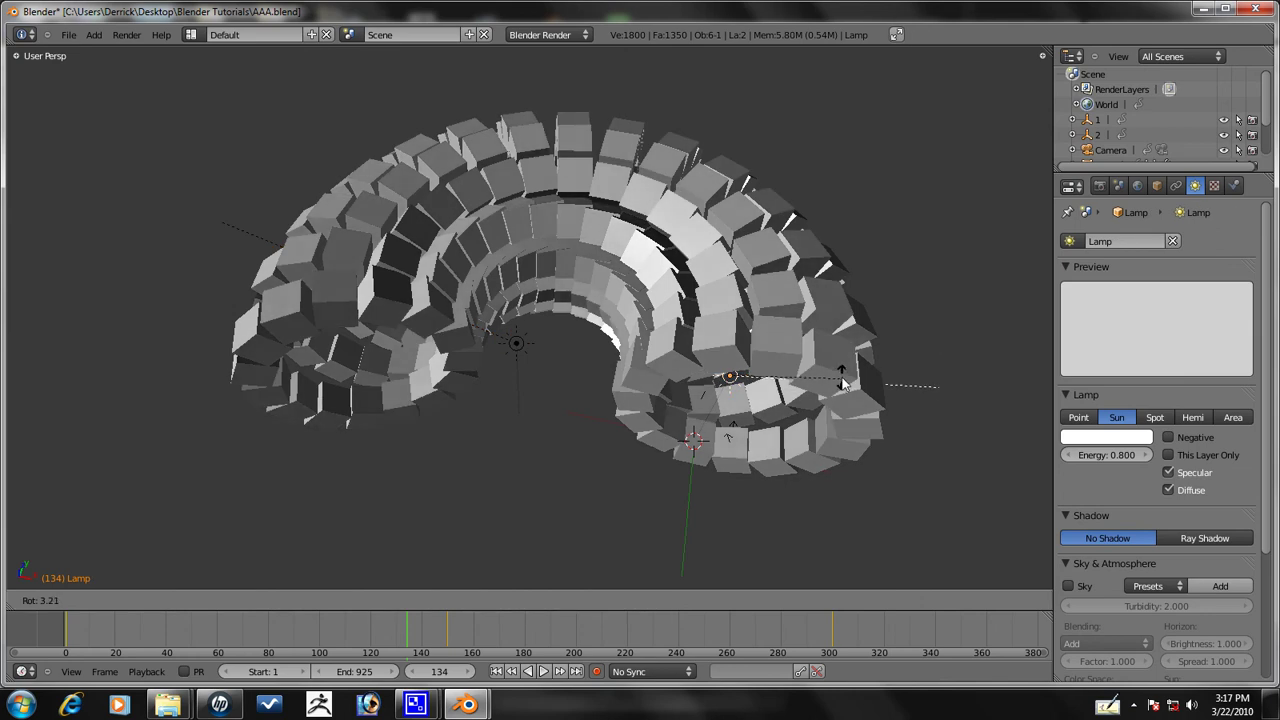
{"action": "left_click", "coordinate": [843, 386]}
Switch to the camera view and save AAA.blend with the adjusted lamps
{"action": "key", "text": "KP_0"}
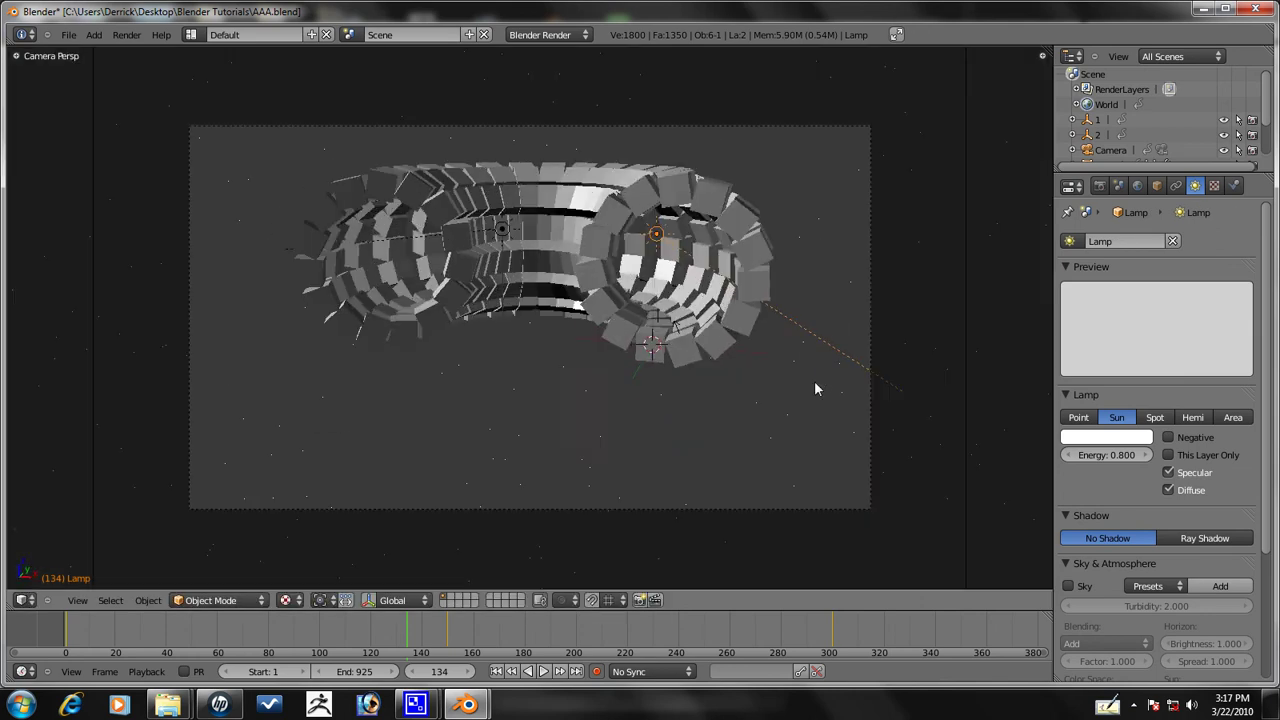
{"action": "scroll", "coordinate": [590, 360], "scroll_direction": "down", "scroll_amount": 3}
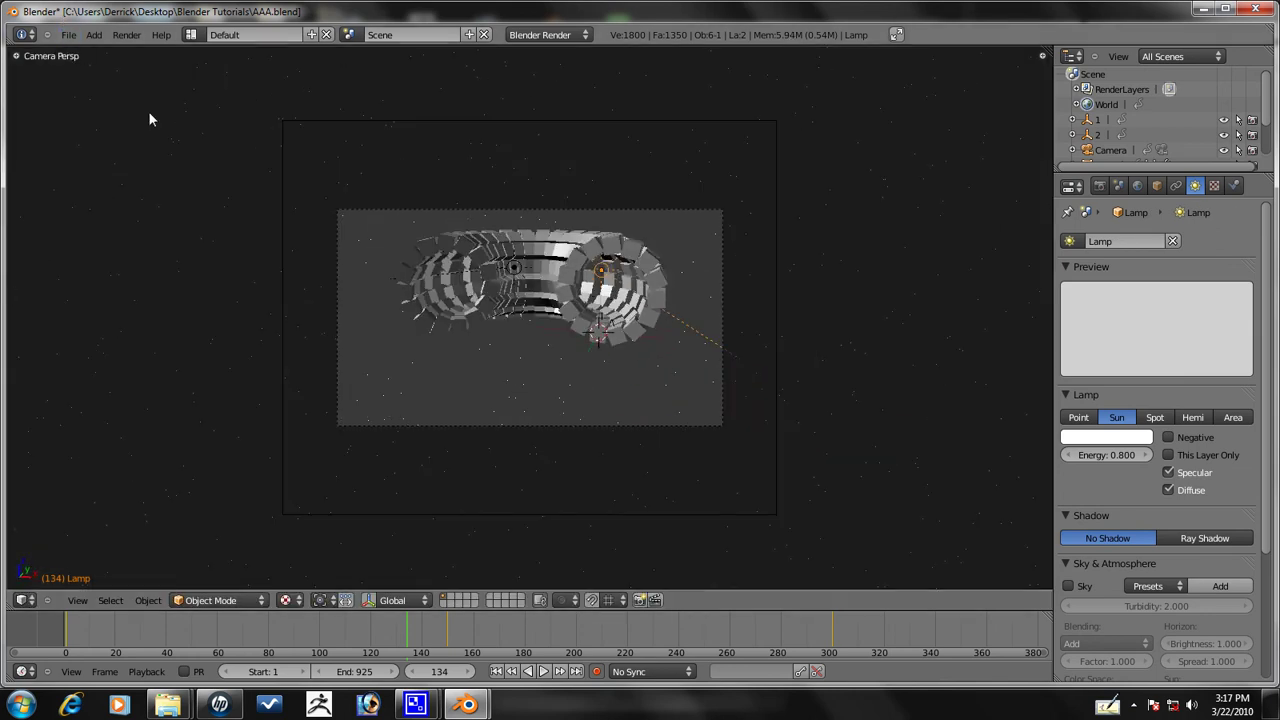
{"action": "left_click", "coordinate": [69, 34]}
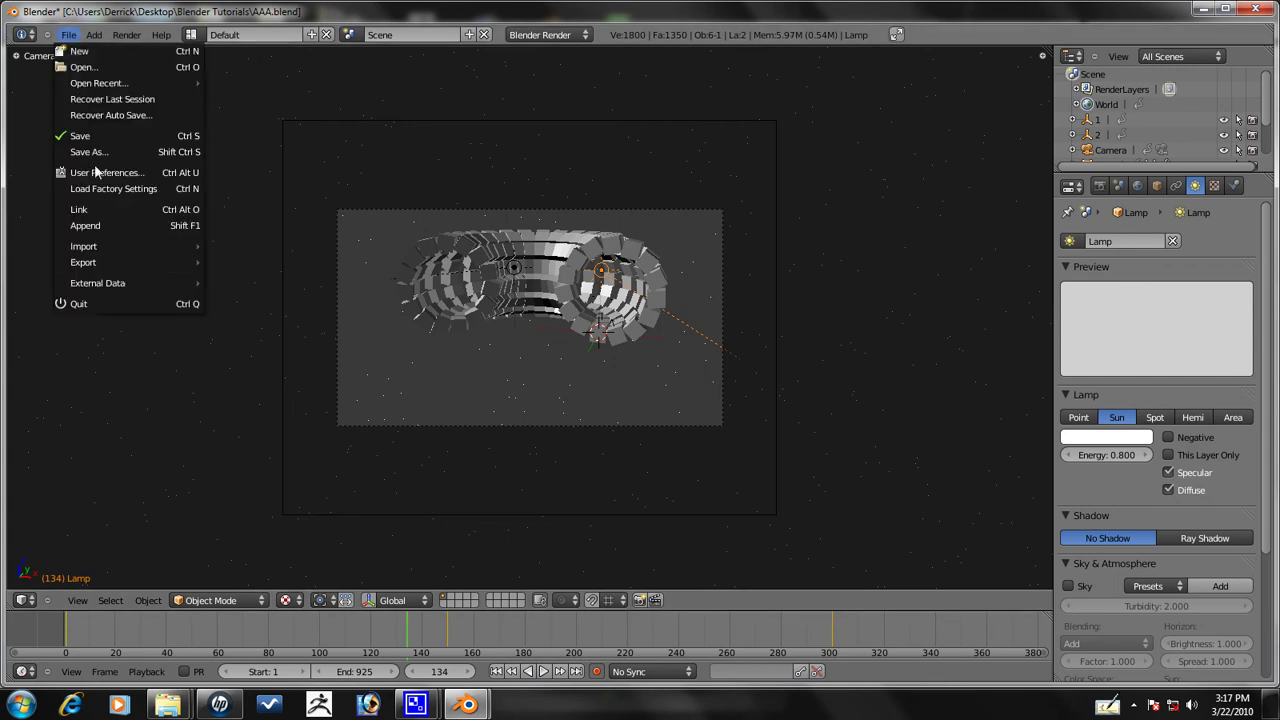
{"action": "left_click", "coordinate": [95, 135]}
{"action": "mouse_move", "coordinate": [415, 704]}
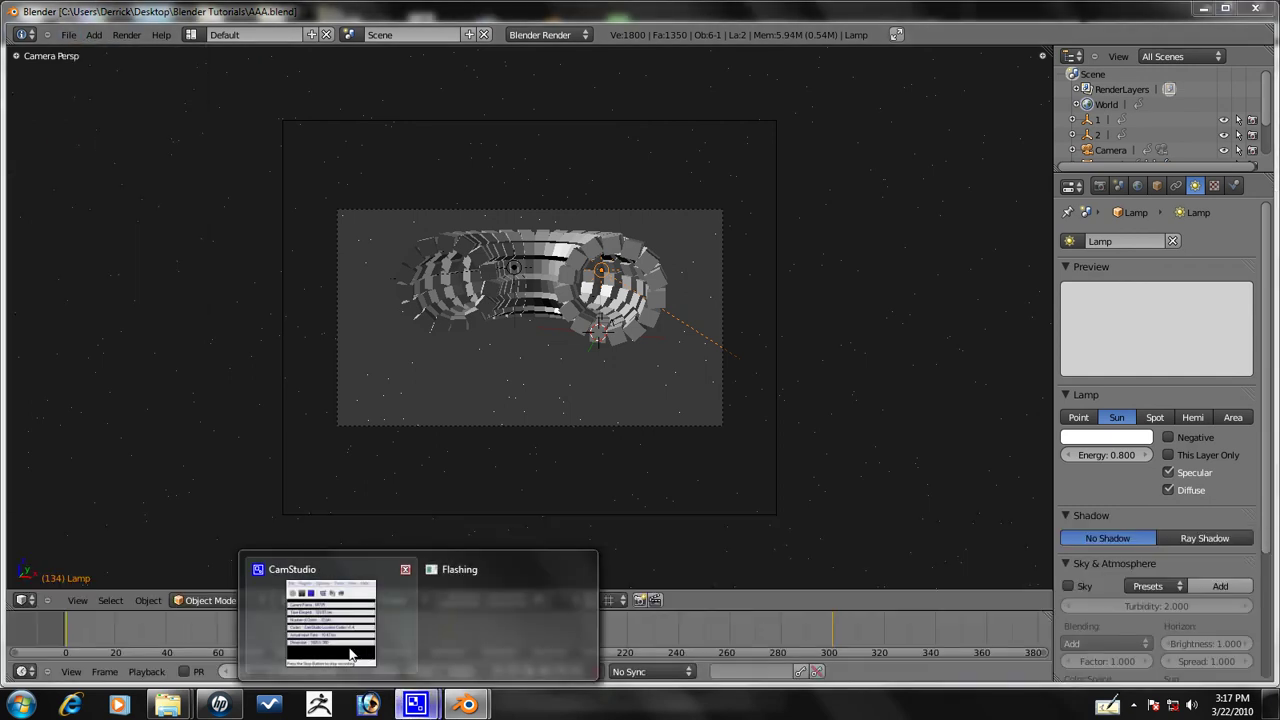
{"action": "left_click", "coordinate": [349, 647]}
{"action": "left_click", "coordinate": [654, 38]}
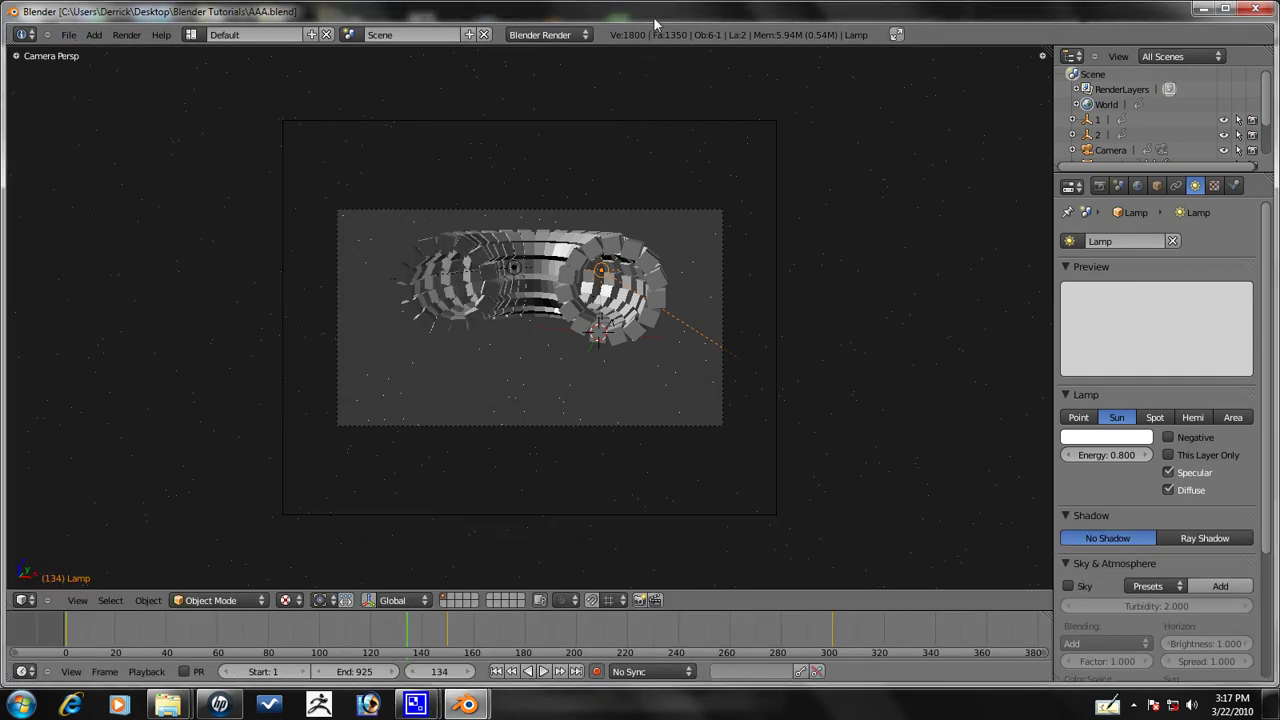
Deselect all objects, save the file and render frame 134 to check both adjusted lamps
{"action": "key", "text": "a"}
{"action": "left_click", "coordinate": [69, 34]}
{"action": "left_click", "coordinate": [91, 148]}
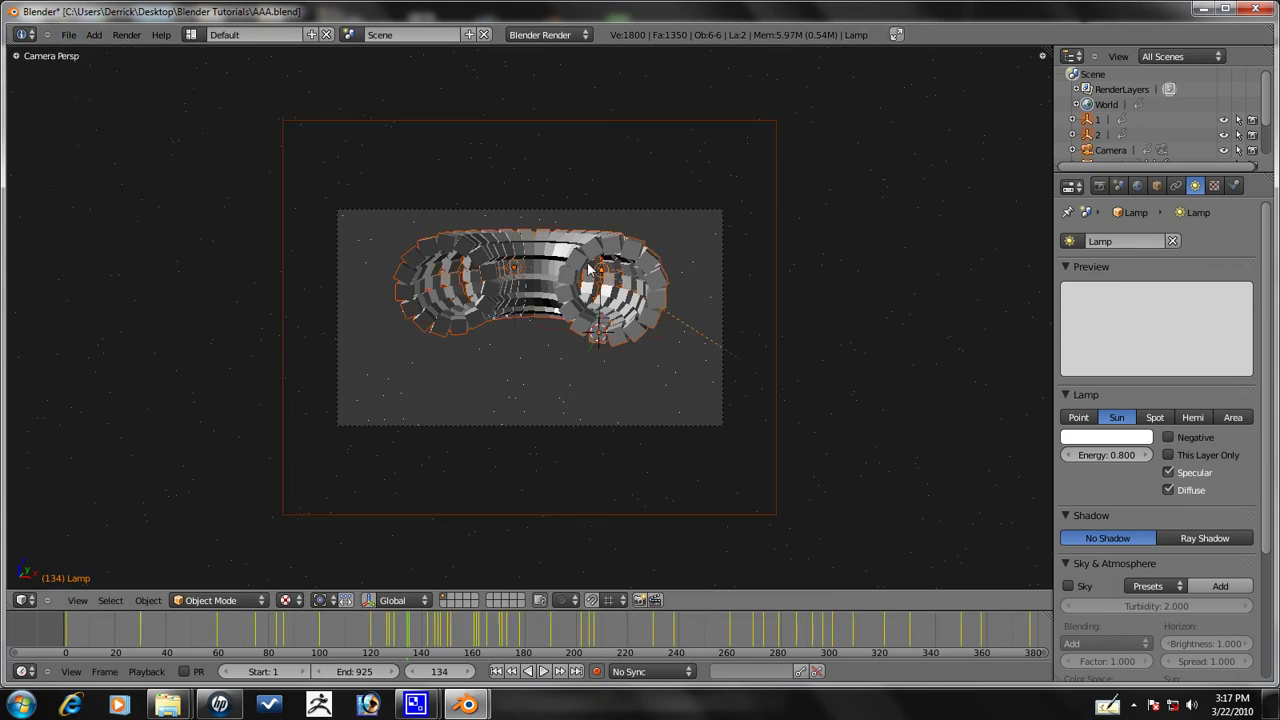
{"action": "key", "text": "F12"}
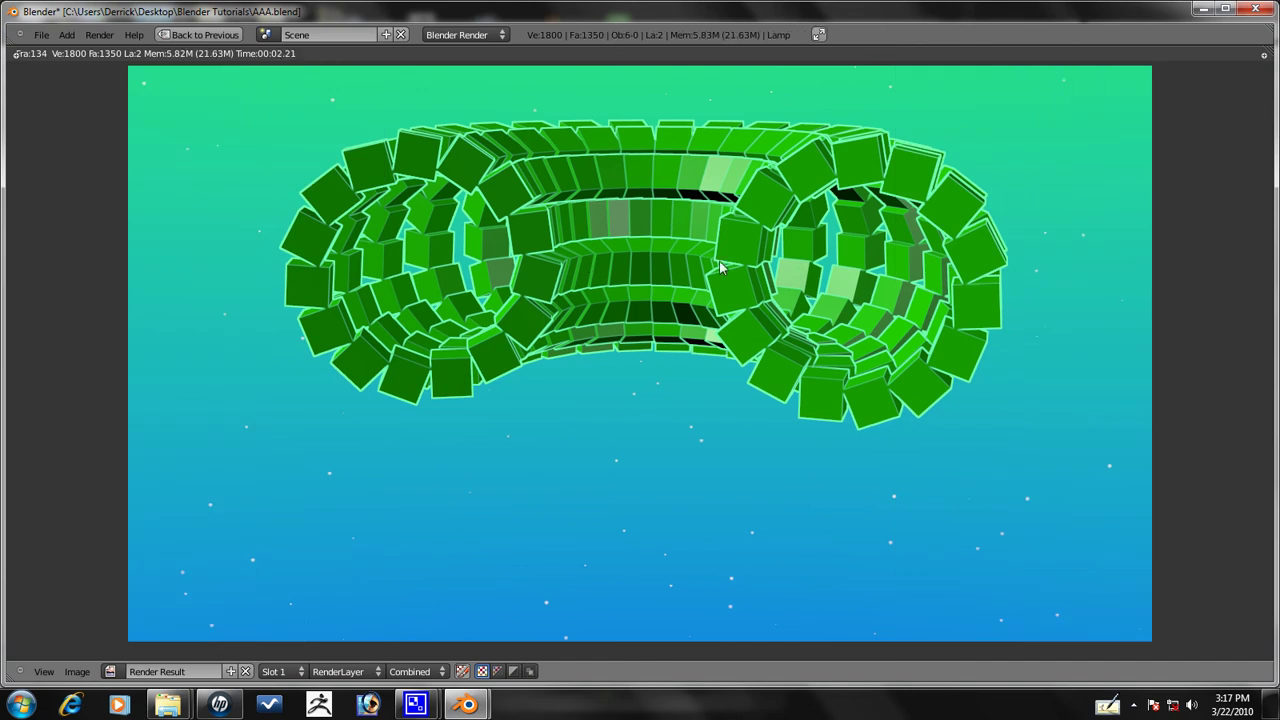
{"action": "key", "text": "Escape"}
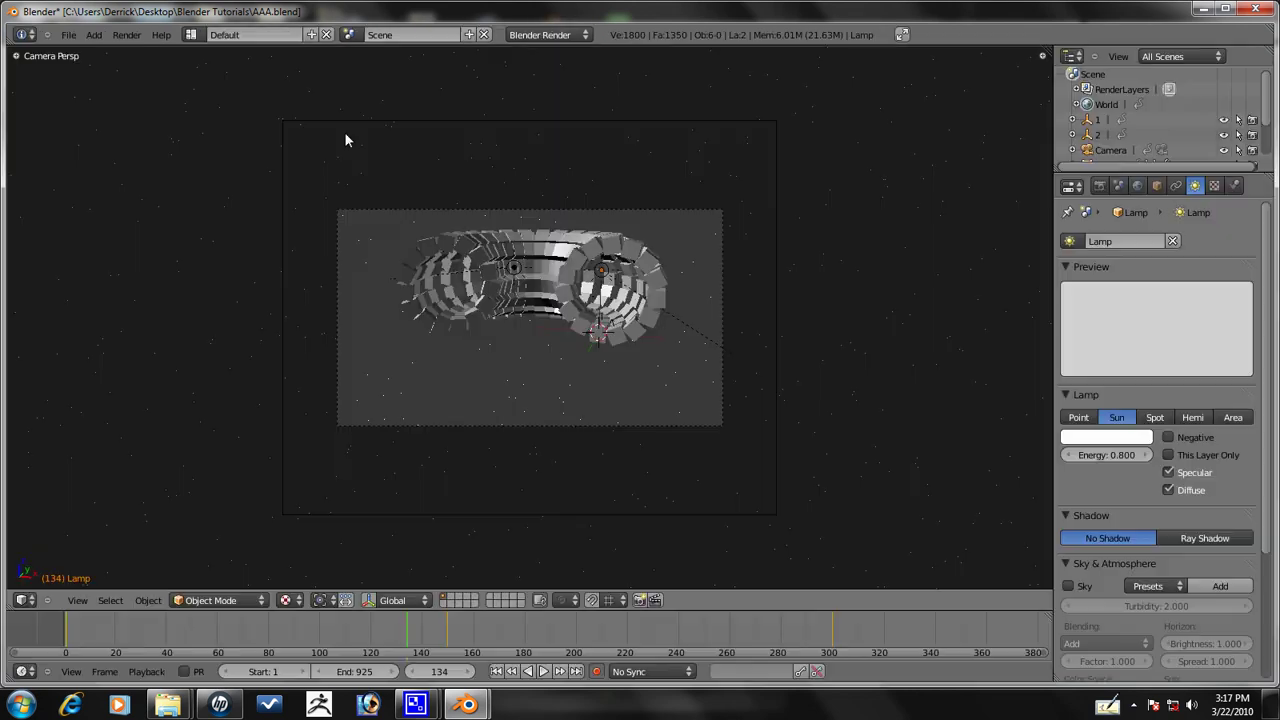
Enable full sample motion blur in the render settings
{"action": "left_click", "coordinate": [1100, 187]}
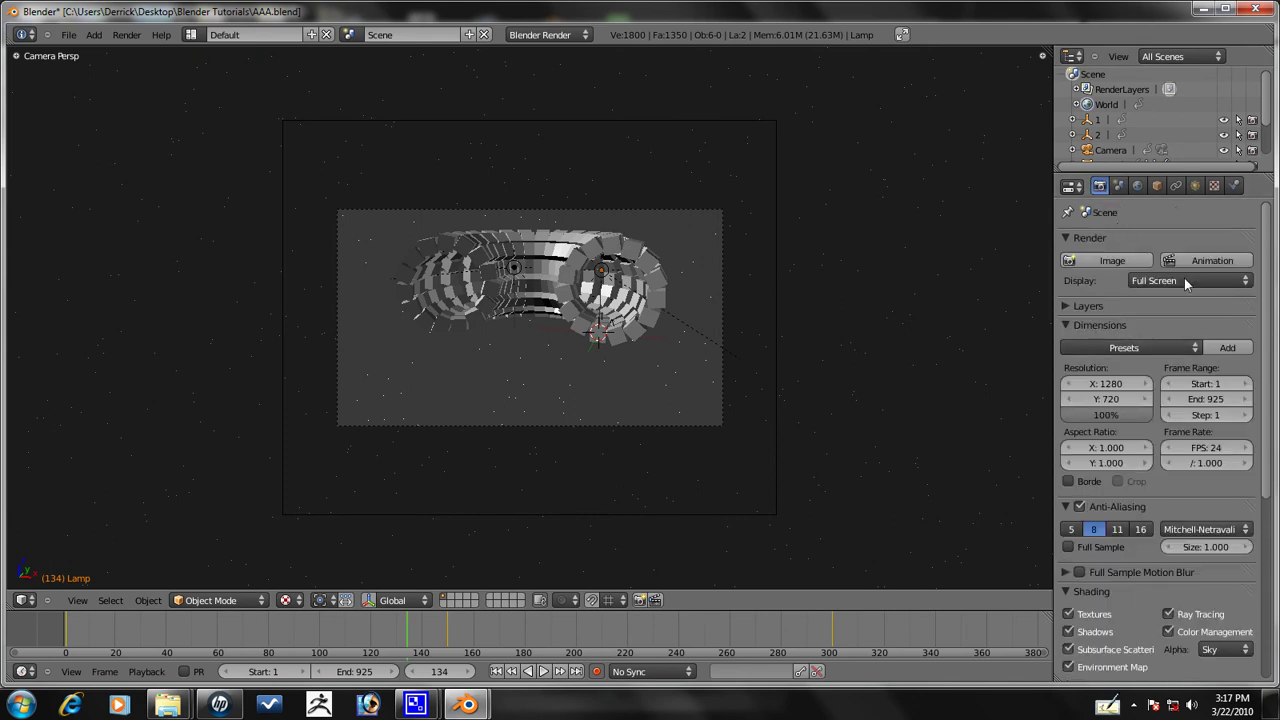
{"action": "scroll", "coordinate": [1132, 337], "scroll_direction": "down", "scroll_amount": 2}
{"action": "scroll", "coordinate": [1125, 400], "scroll_direction": "down", "scroll_amount": 5}
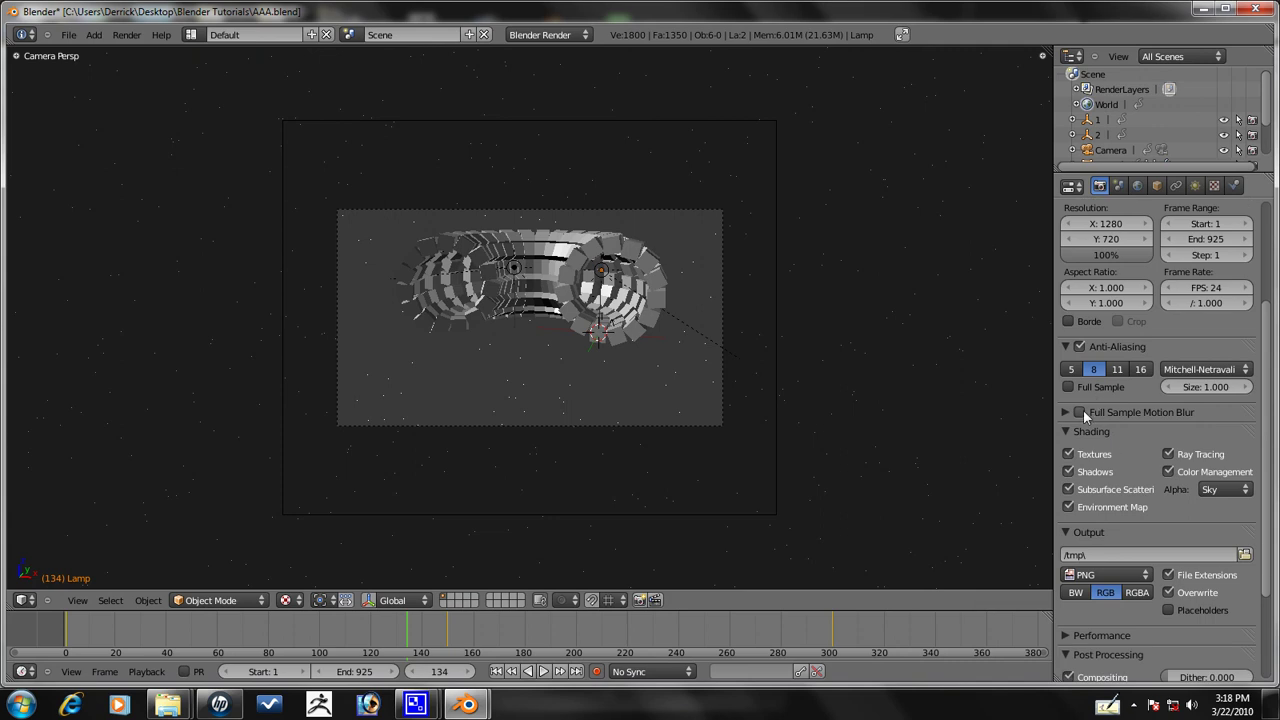
{"action": "scroll", "coordinate": [863, 427], "scroll_direction": "down", "scroll_amount": 1}
Move the timeline to frame 146 and save the file
{"action": "scroll", "coordinate": [863, 427], "scroll_direction": "up", "scroll_amount": 2}
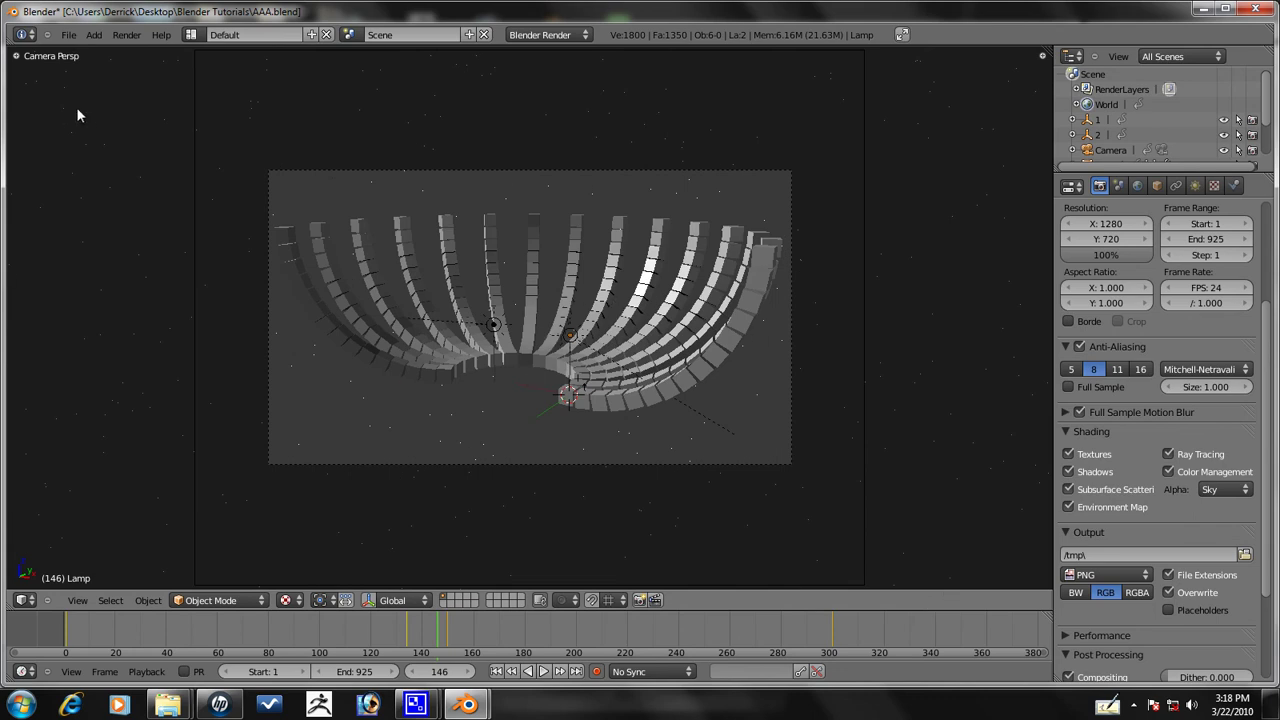
{"action": "left_click", "coordinate": [69, 34]}
{"action": "left_click", "coordinate": [104, 136]}
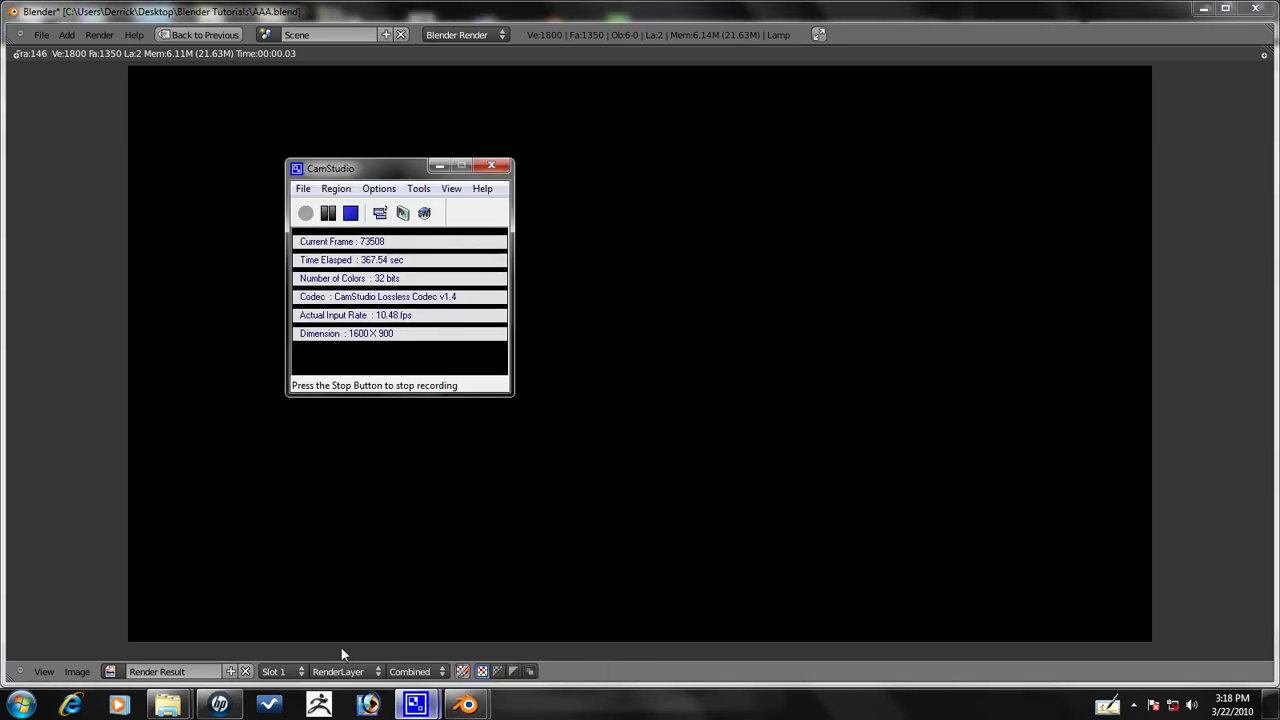
{"action": "left_click", "coordinate": [329, 214]}
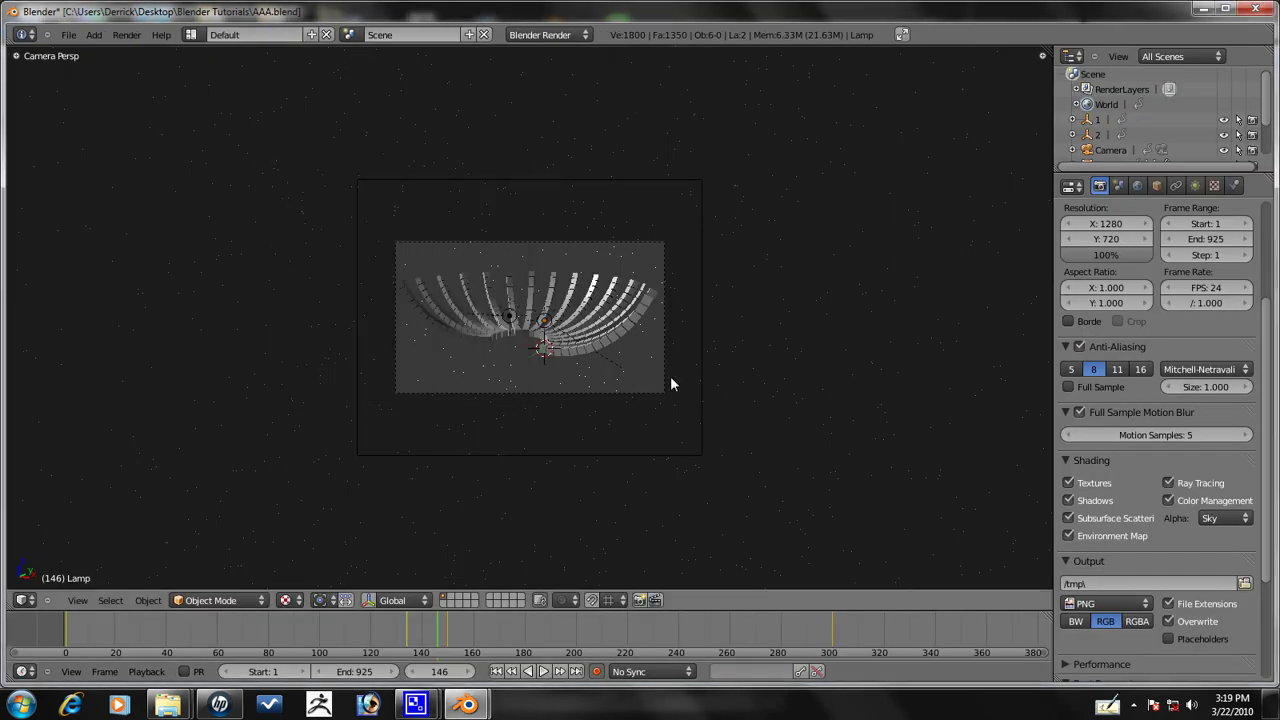
Set the motion blur samples to 1 and test-render frame 146, closing the render when done
{"action": "scroll", "coordinate": [671, 388], "scroll_direction": "down", "scroll_amount": 2}
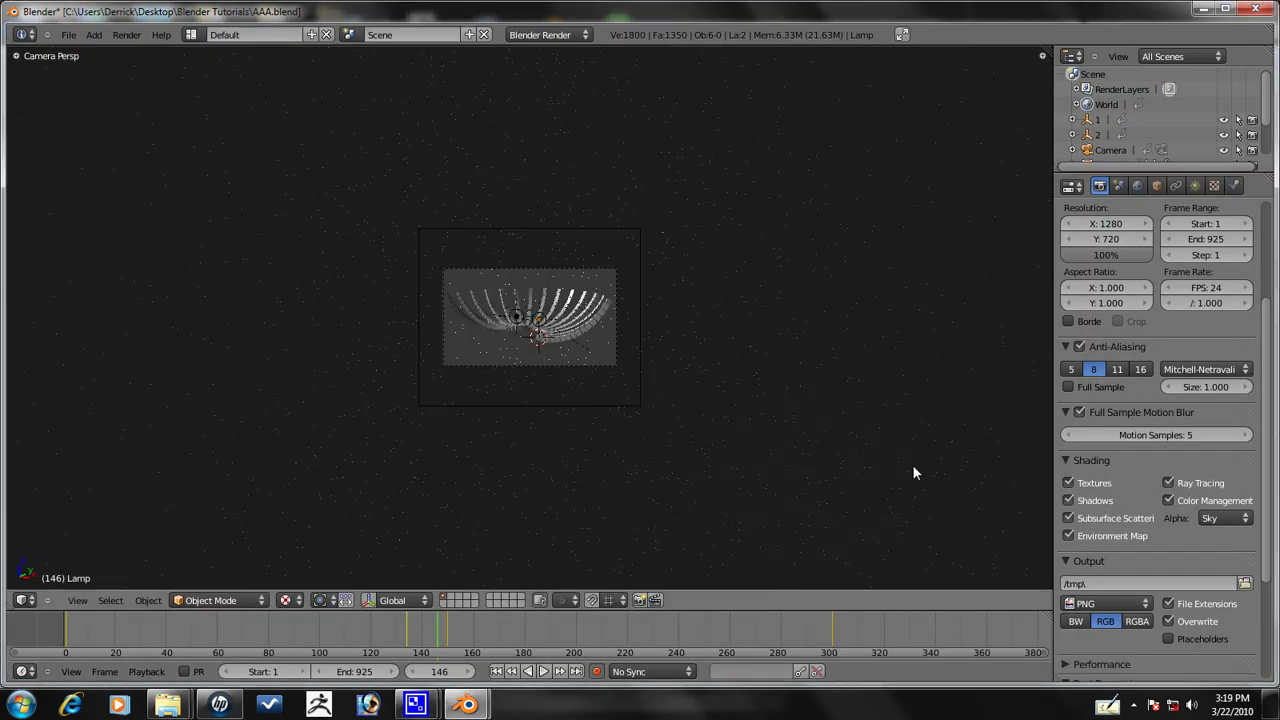
{"action": "left_click", "coordinate": [1068, 436]}
{"action": "left_click", "coordinate": [1068, 436]}
{"action": "left_click", "coordinate": [1068, 436]}
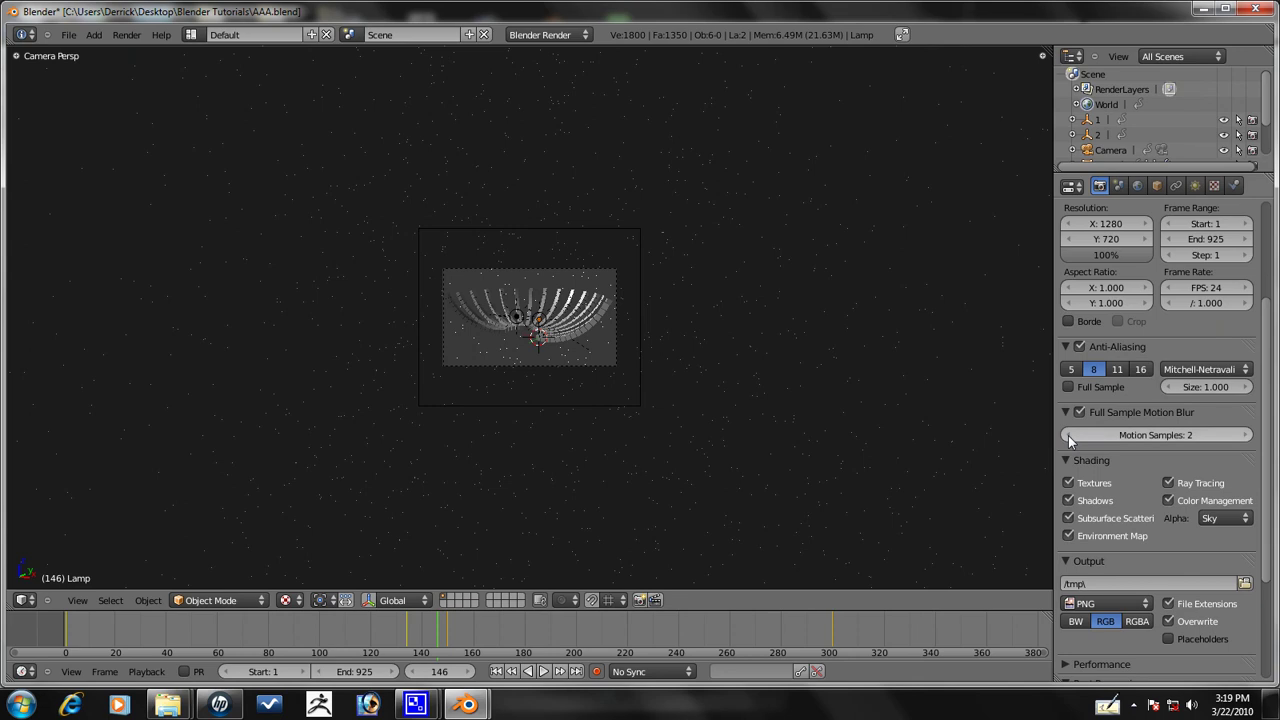
{"action": "left_click", "coordinate": [1068, 436]}
{"action": "scroll", "coordinate": [1000, 410], "scroll_direction": "up", "scroll_amount": 1}
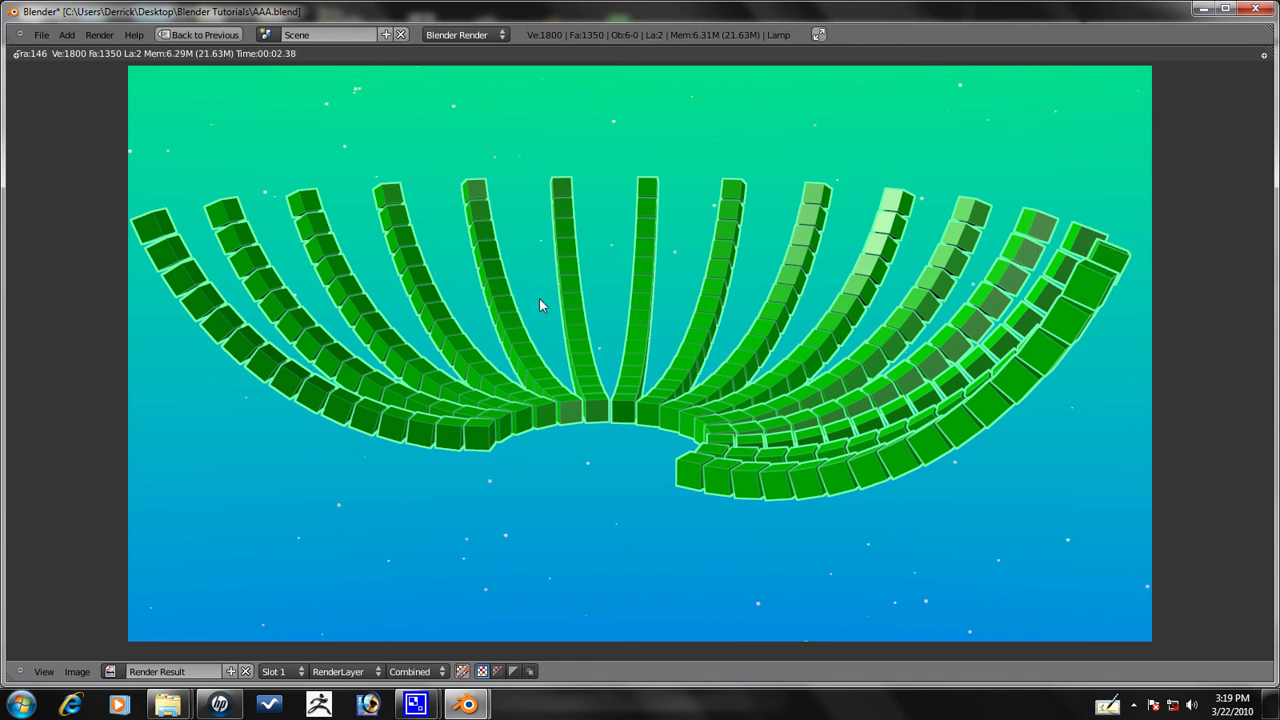
{"action": "key", "text": "Escape"}
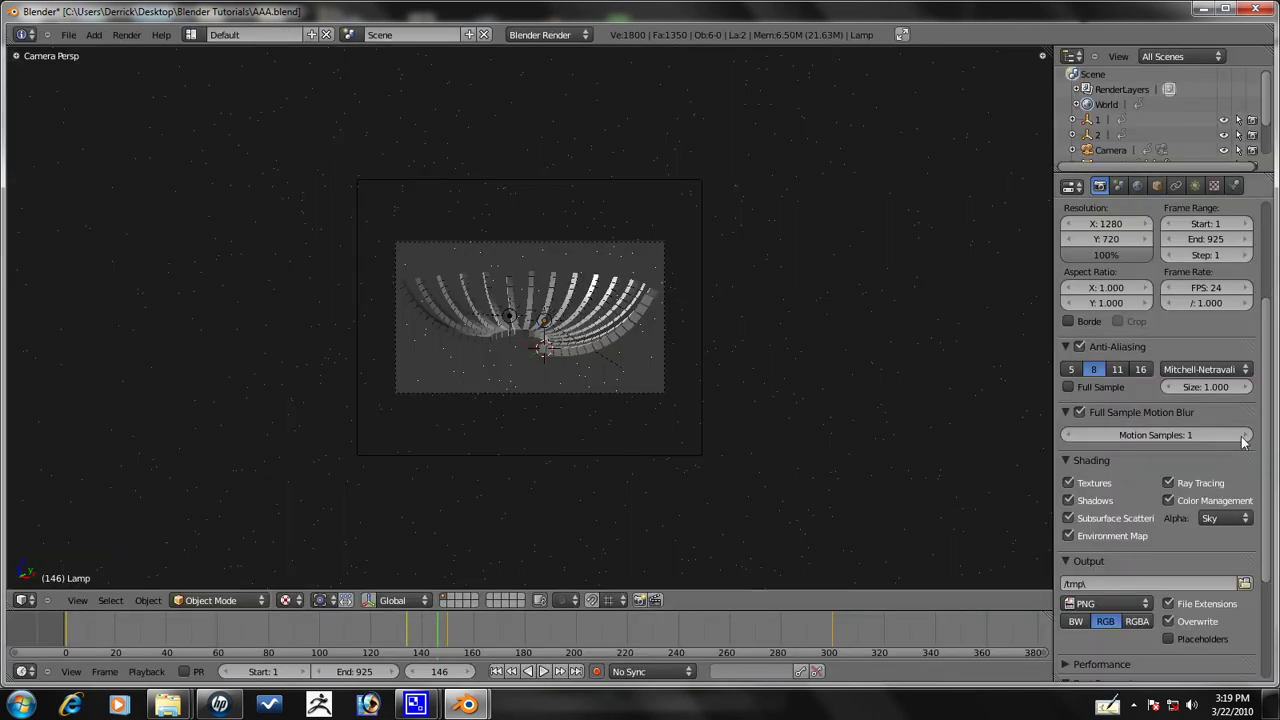
Close the stopped Blender program after raising the motion samples to 2, and restart it with AAA.blend reopened
{"action": "left_click", "coordinate": [1243, 436]}
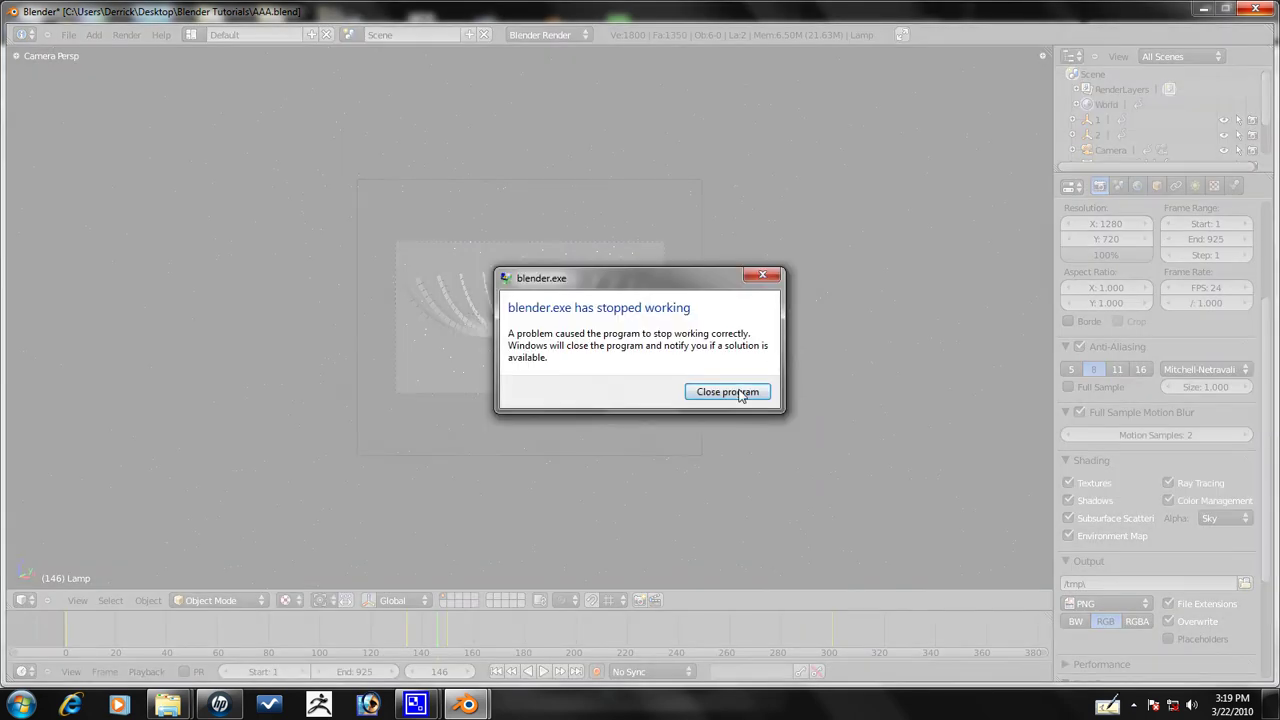
{"action": "left_click", "coordinate": [746, 390]}
{"action": "left_click", "coordinate": [146, 205]}
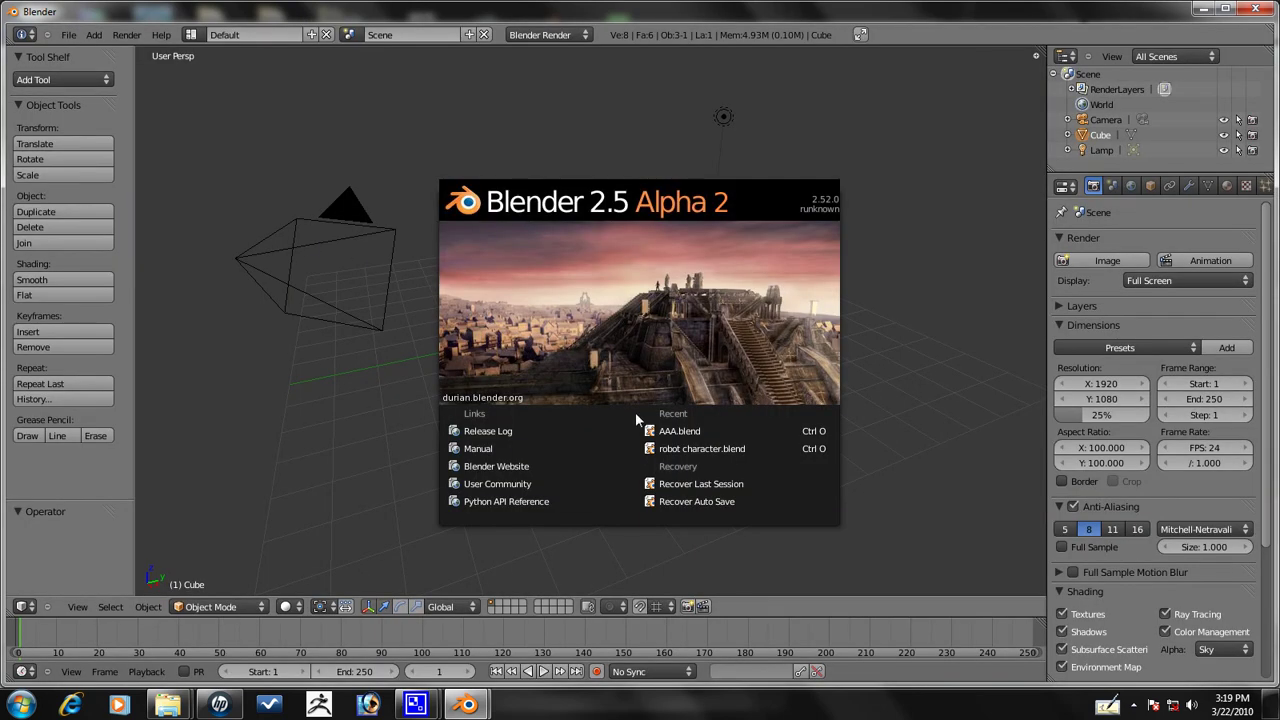
{"action": "left_click", "coordinate": [655, 431]}
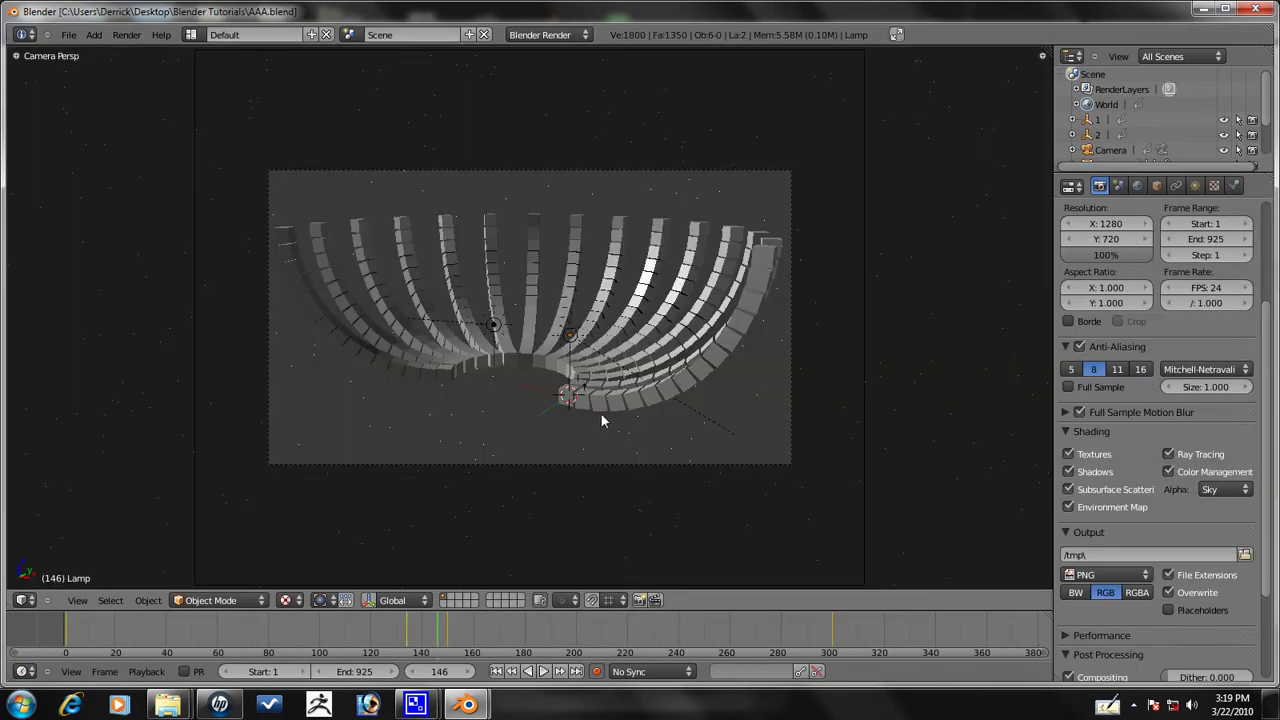
{"action": "scroll", "coordinate": [600, 414], "scroll_direction": "down", "scroll_amount": 2}
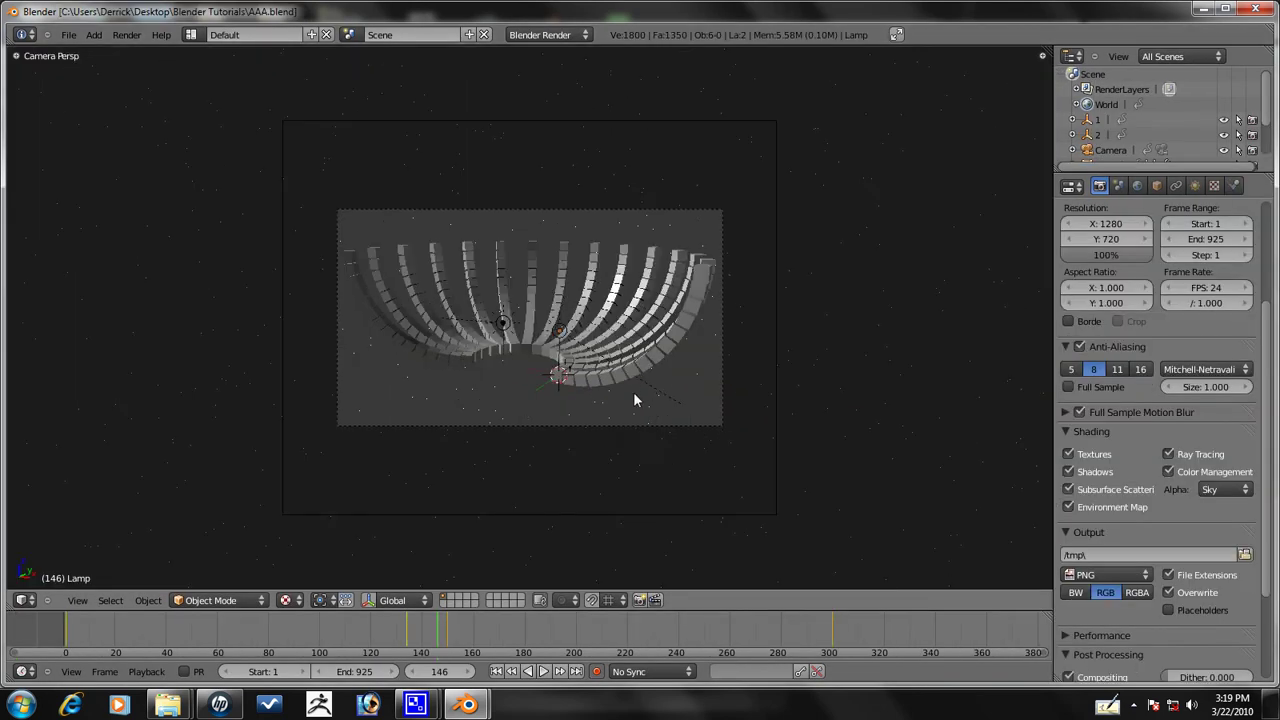
{"action": "scroll", "coordinate": [633, 393], "scroll_direction": "up", "scroll_amount": 2}
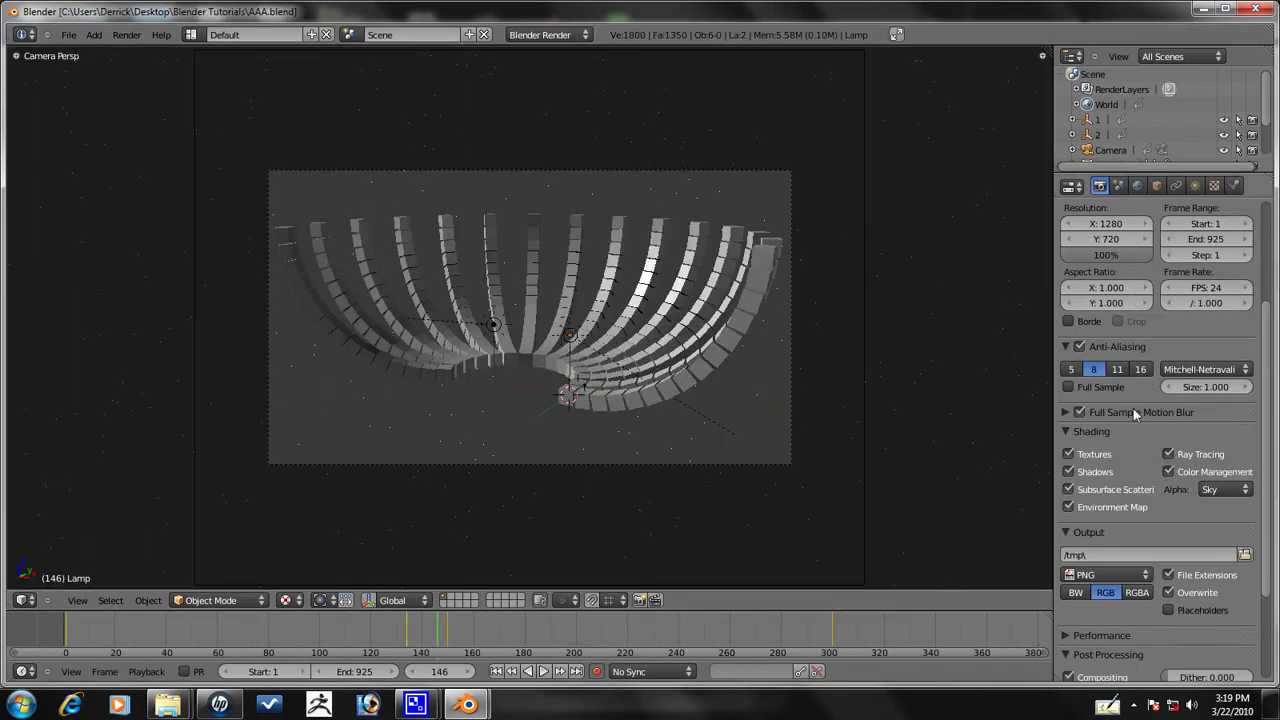
Test-render frame 146 with the motion blur samples at 3 and again at 2, closing each render
{"action": "left_click", "coordinate": [1066, 413]}
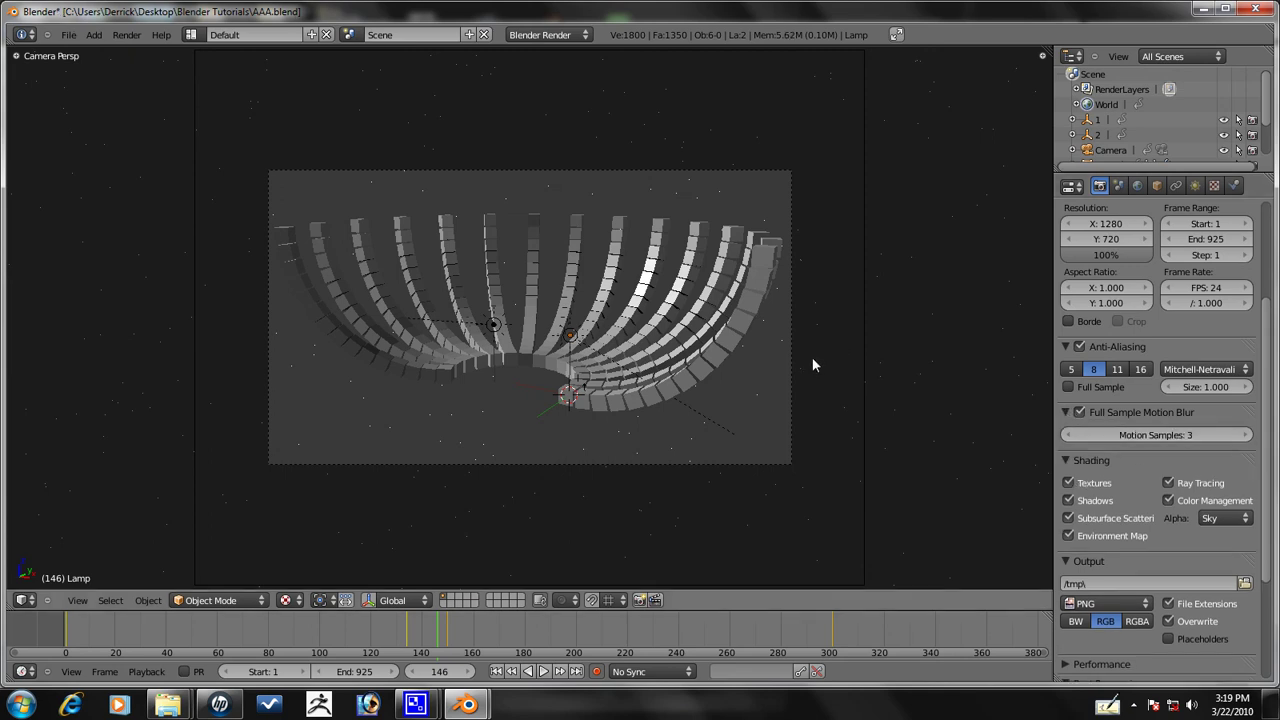
{"action": "key", "text": "a"}
{"action": "key", "text": "a"}
{"action": "key", "text": "F12"}
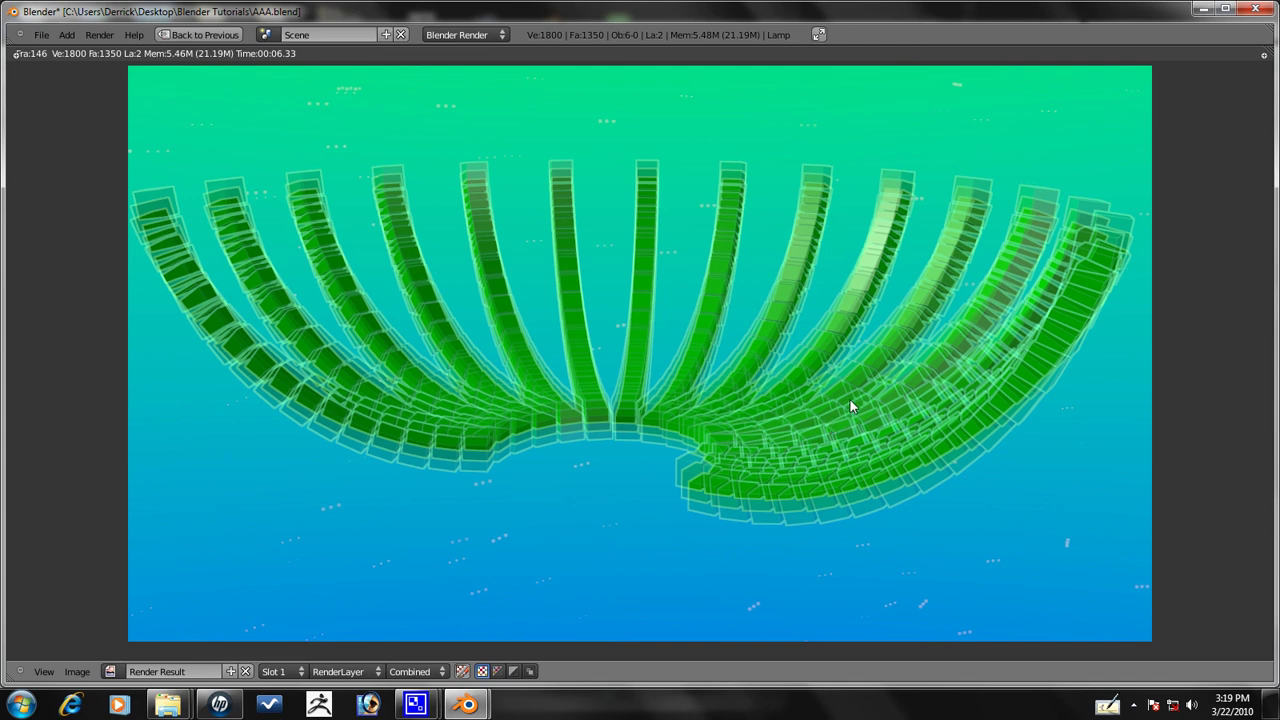
{"action": "key", "text": "Escape"}
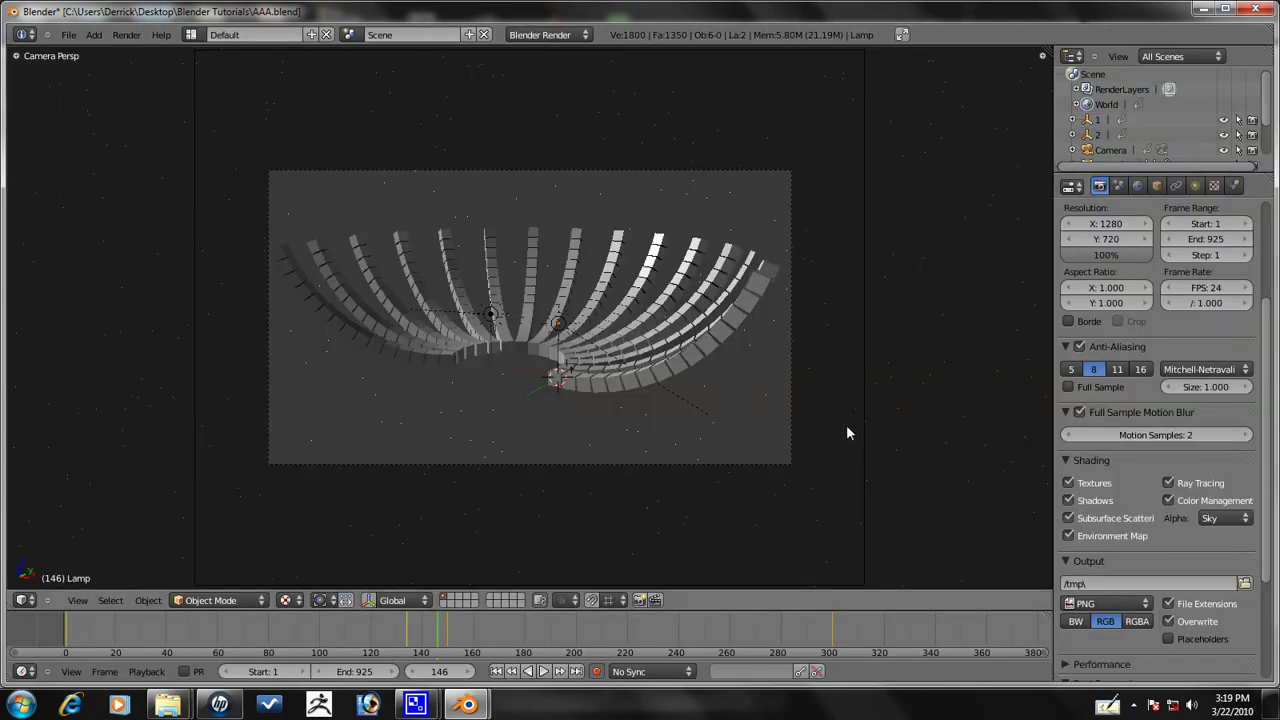
{"action": "key", "text": "F12"}
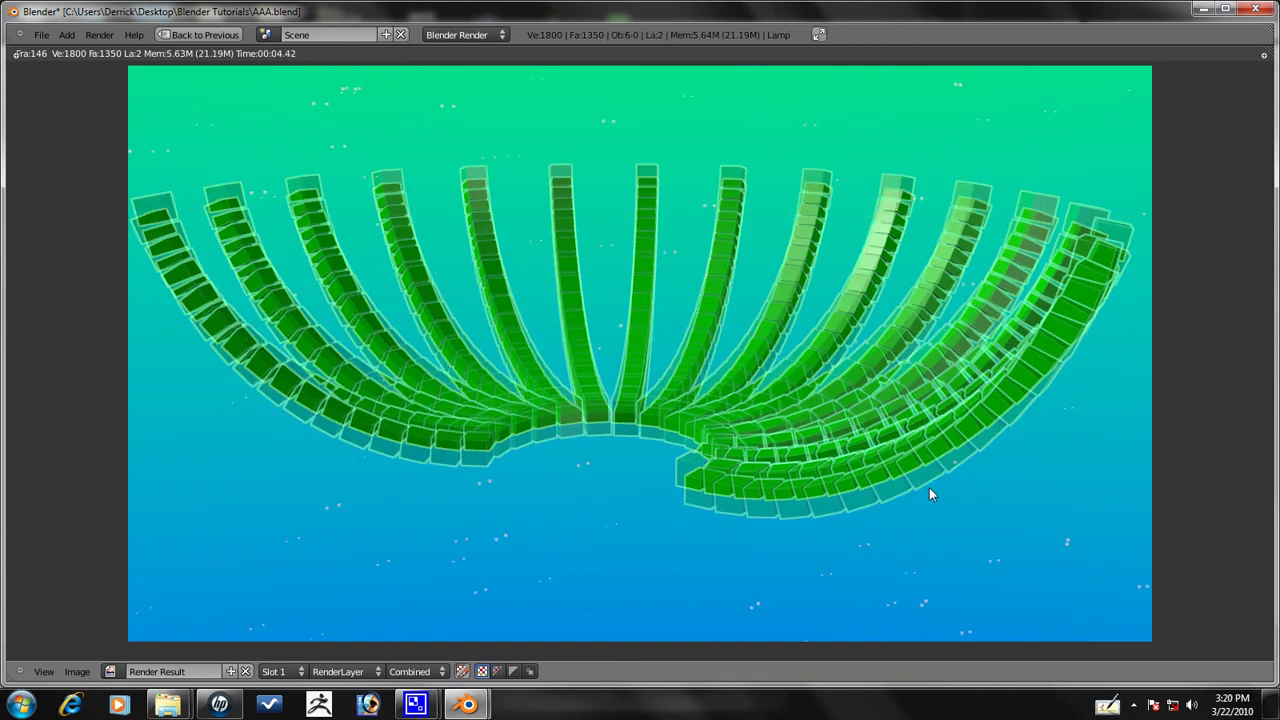
{"action": "key", "text": "Escape"}
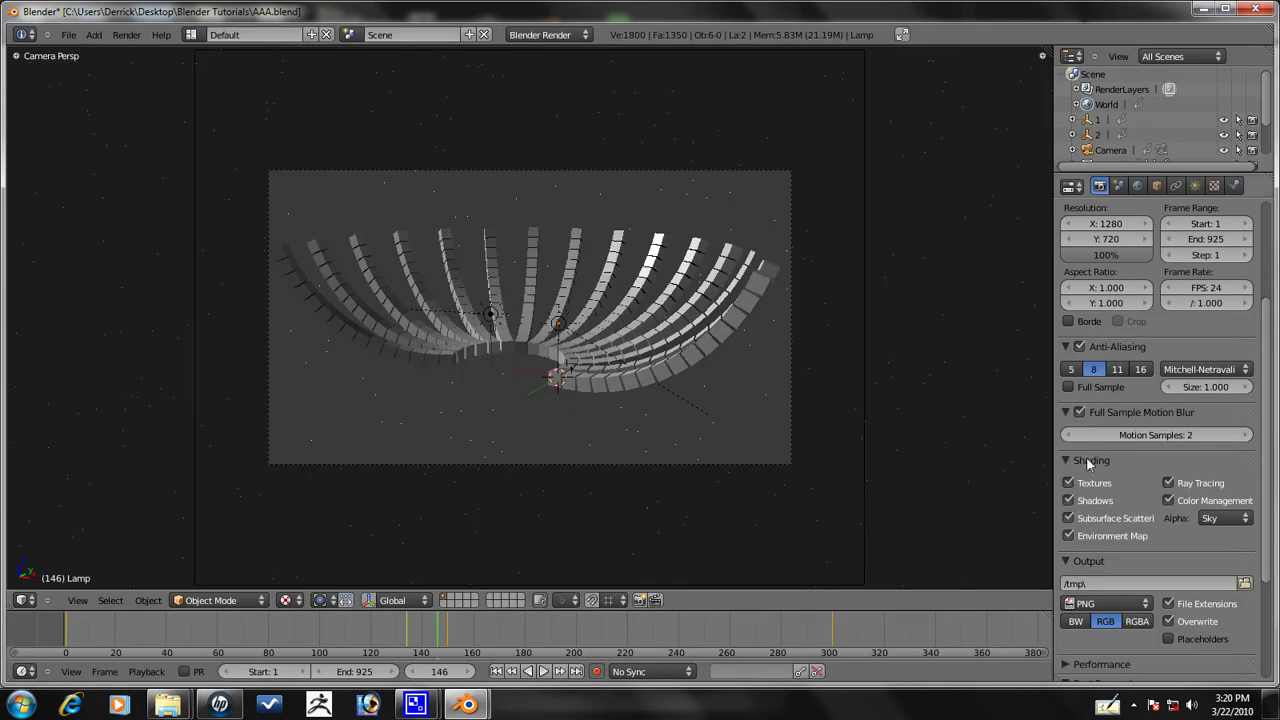
Set the motion blur samples to 1, render frame 146 for comparison and close the render
{"action": "left_click", "coordinate": [1123, 435]}
{"action": "type", "text": "1"}
{"action": "key", "text": "Return"}
{"action": "key", "text": "a"}
{"action": "key", "text": "a"}
{"action": "key", "text": "F12"}
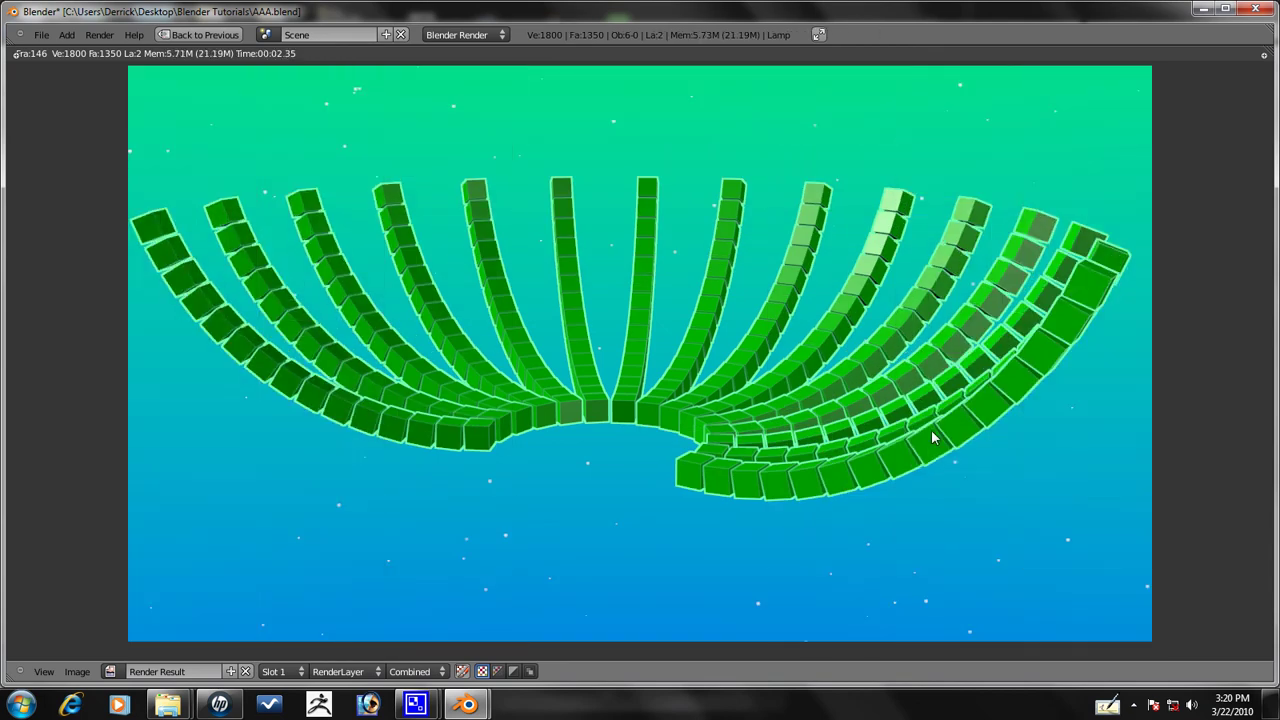
{"action": "key", "text": "Escape"}
Advance the timeline to frame 151, render that frame with one motion sample and close the render
{"action": "key", "text": "Right"}
{"action": "key", "text": "Right"}
{"action": "key", "text": "Right"}
{"action": "key", "text": "Right"}
{"action": "key", "text": "Right"}
{"action": "key", "text": "F12"}
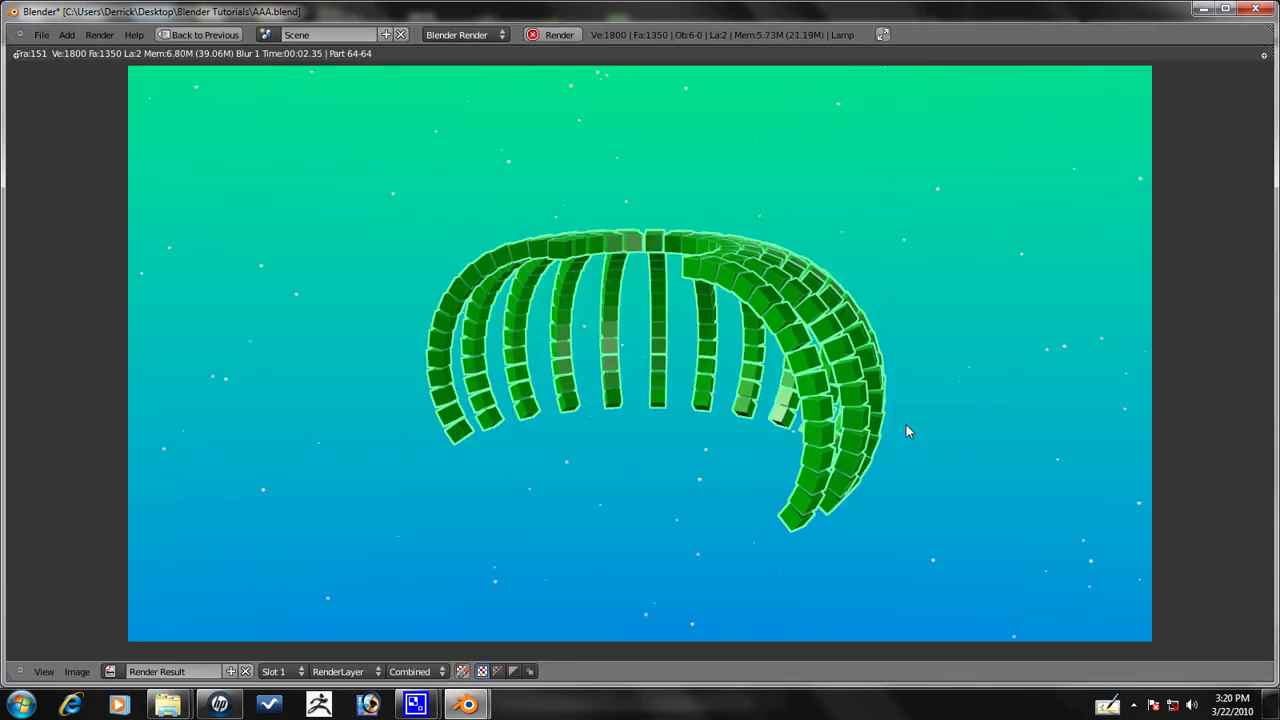
{"action": "key", "text": "Escape"}
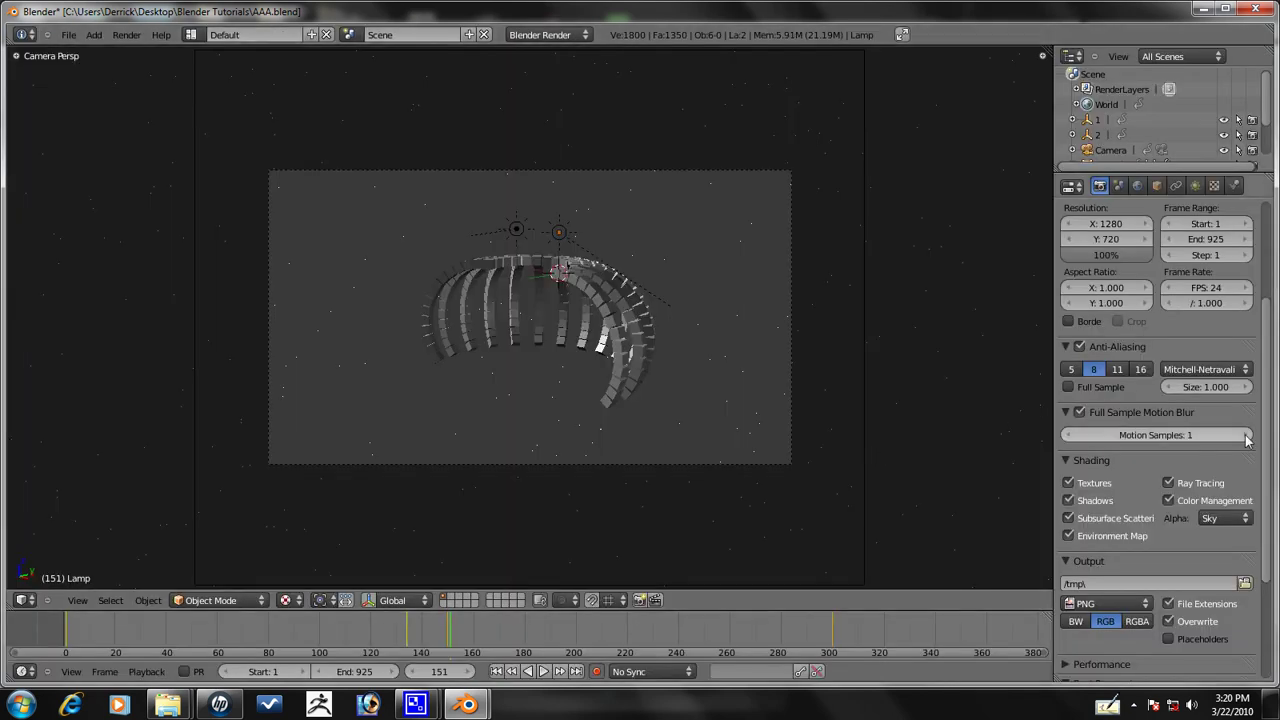
Try raising the motion samples to 2, close the stopped program and reload AAA.blend from the recent files
{"action": "left_click", "coordinate": [1246, 436]}
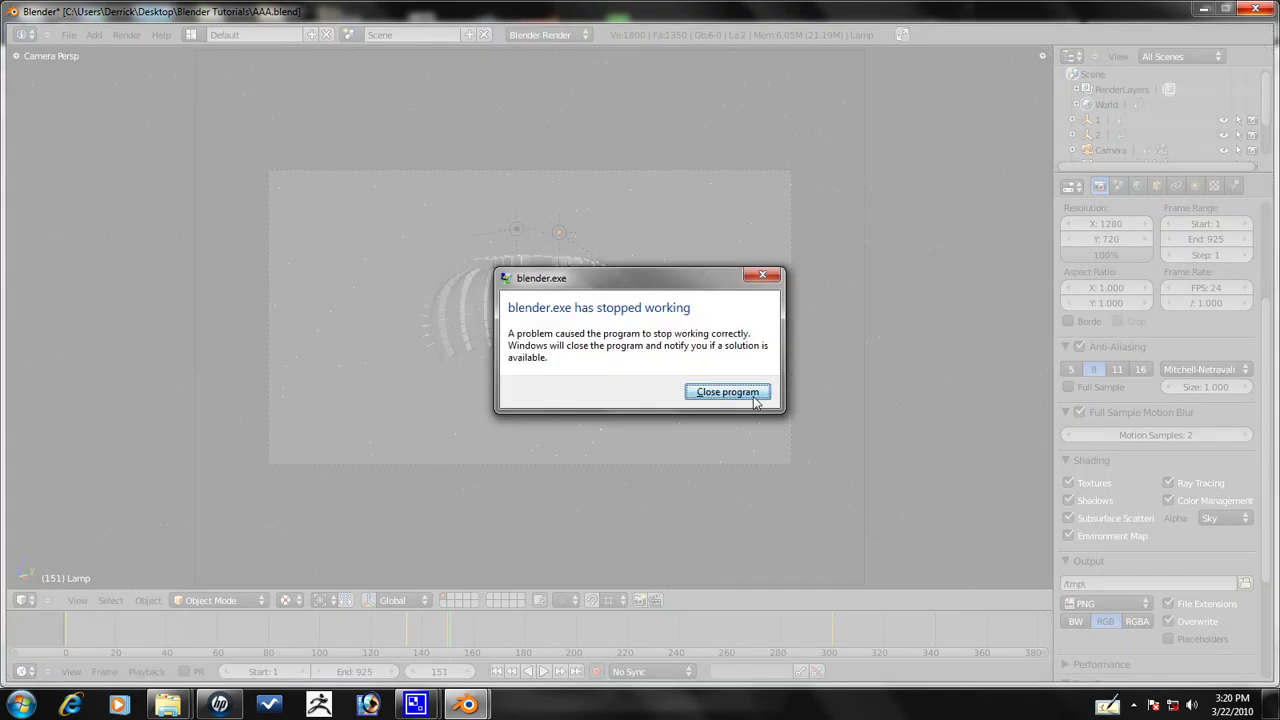
{"action": "left_click", "coordinate": [754, 396]}
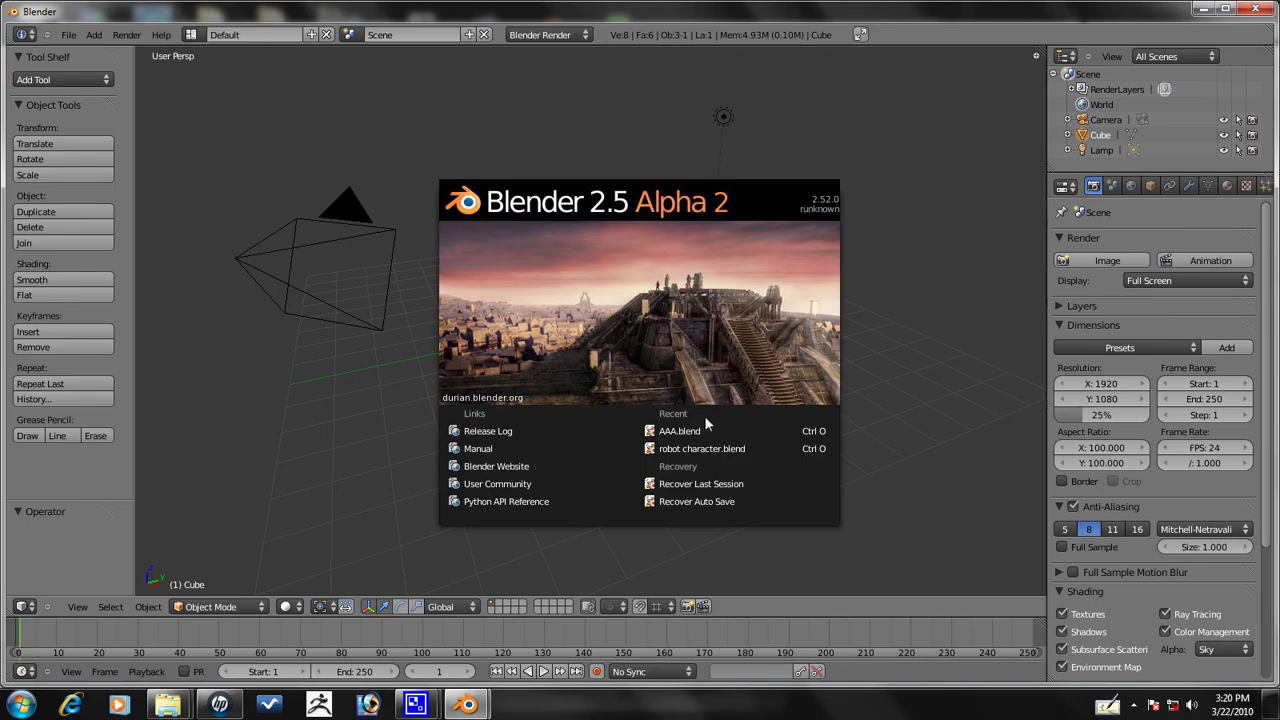
{"action": "left_click", "coordinate": [700, 431]}
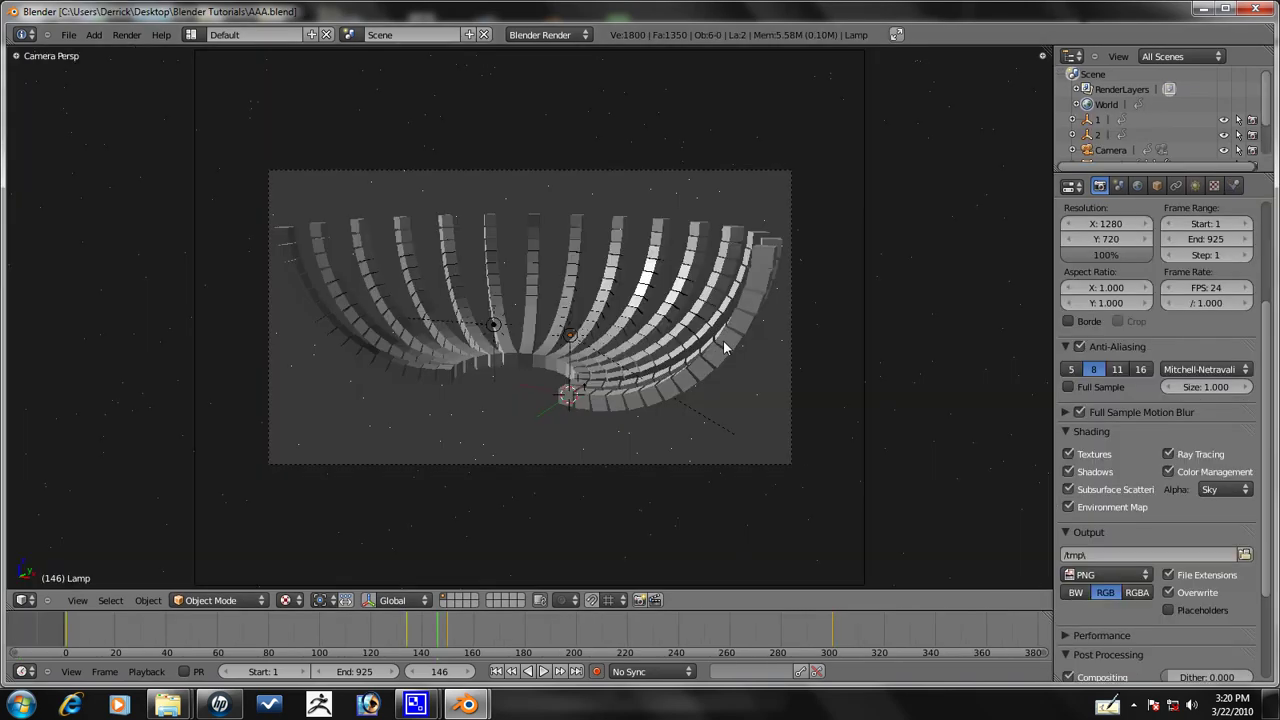
Advance to frame 151 and test-render it with the motion blur samples at 2, closing the render when done
{"action": "key", "text": "Right"}
{"action": "key", "text": "Right"}
{"action": "key", "text": "Right"}
{"action": "key", "text": "Right"}
{"action": "key", "text": "Right"}
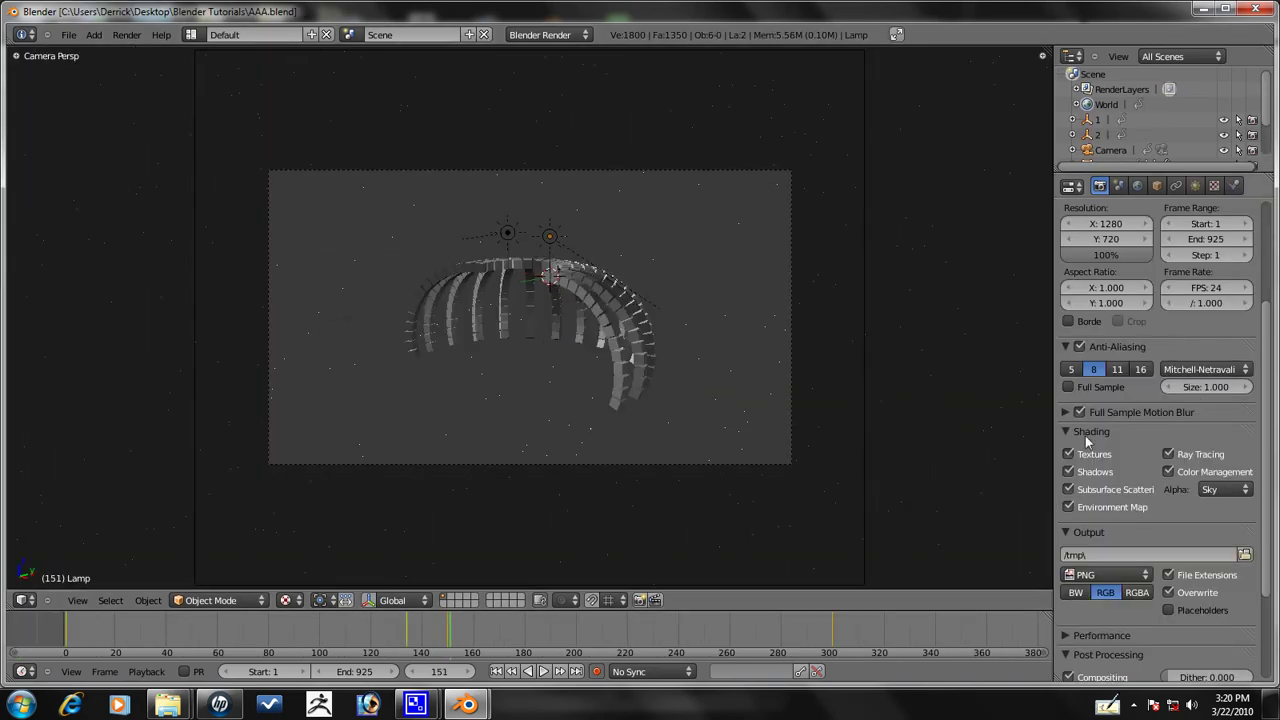
{"action": "left_click", "coordinate": [1068, 414]}
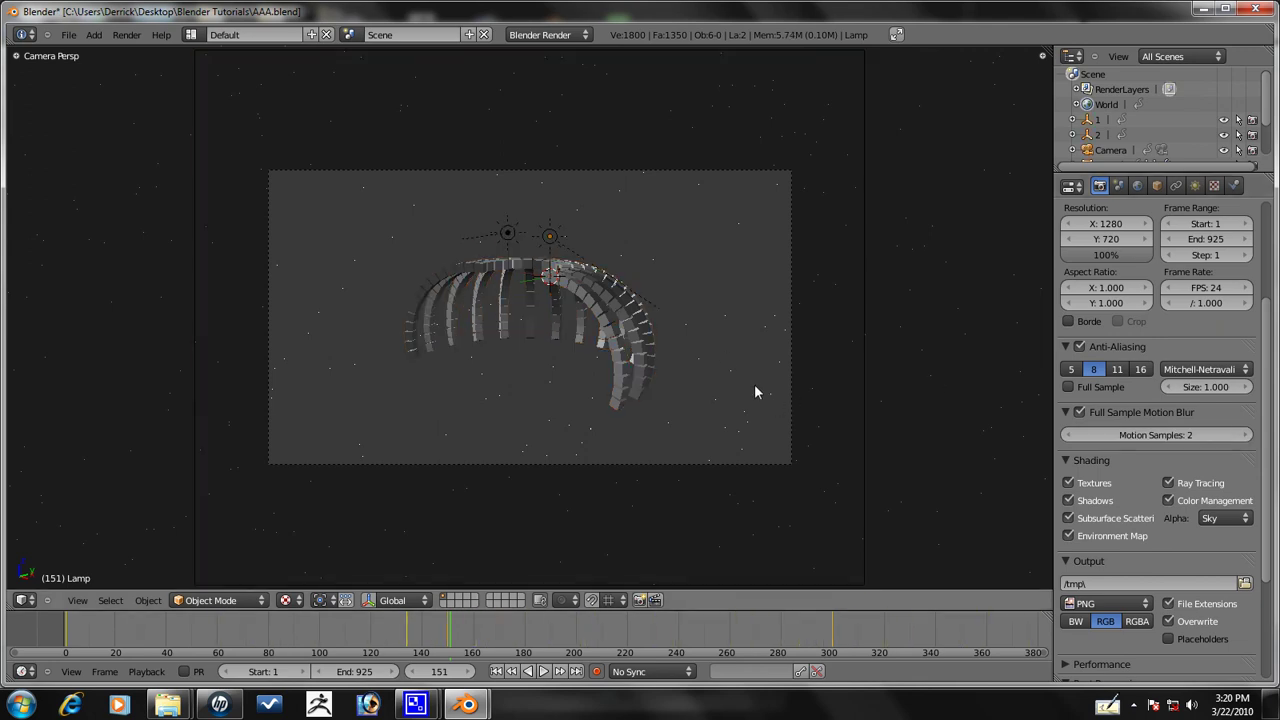
{"action": "key", "text": "F12"}
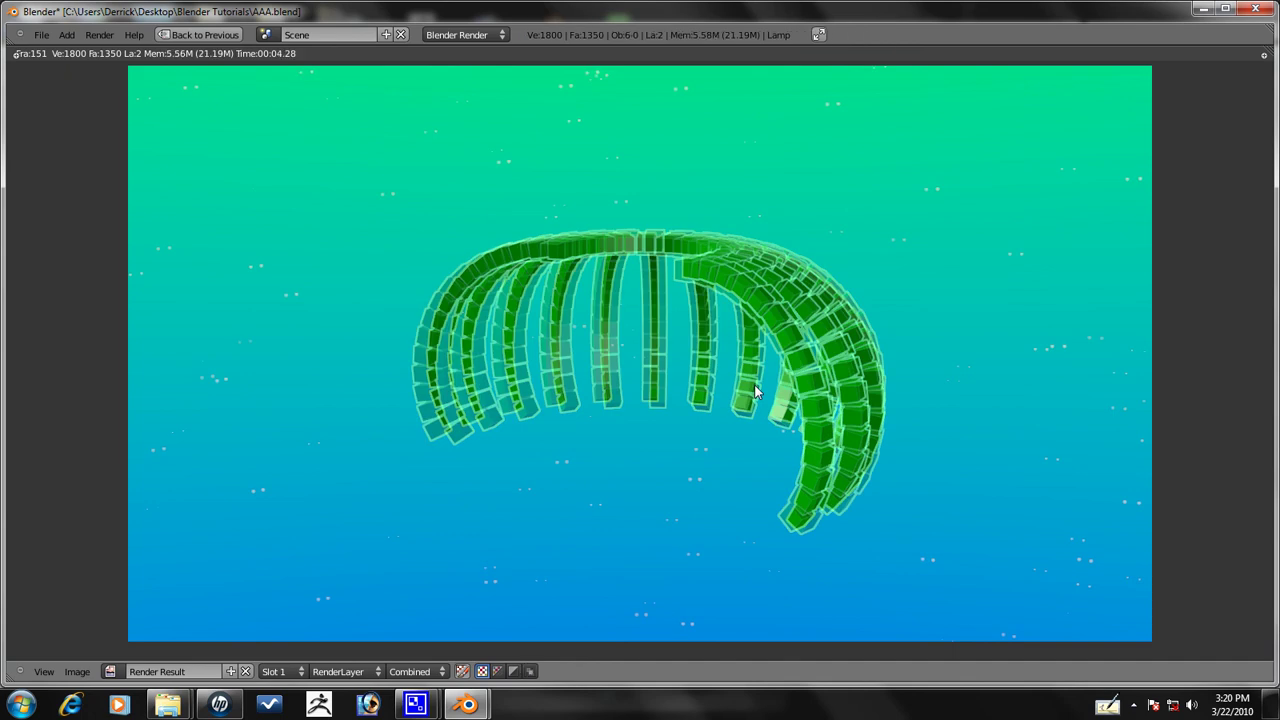
{"action": "key", "text": "Escape"}
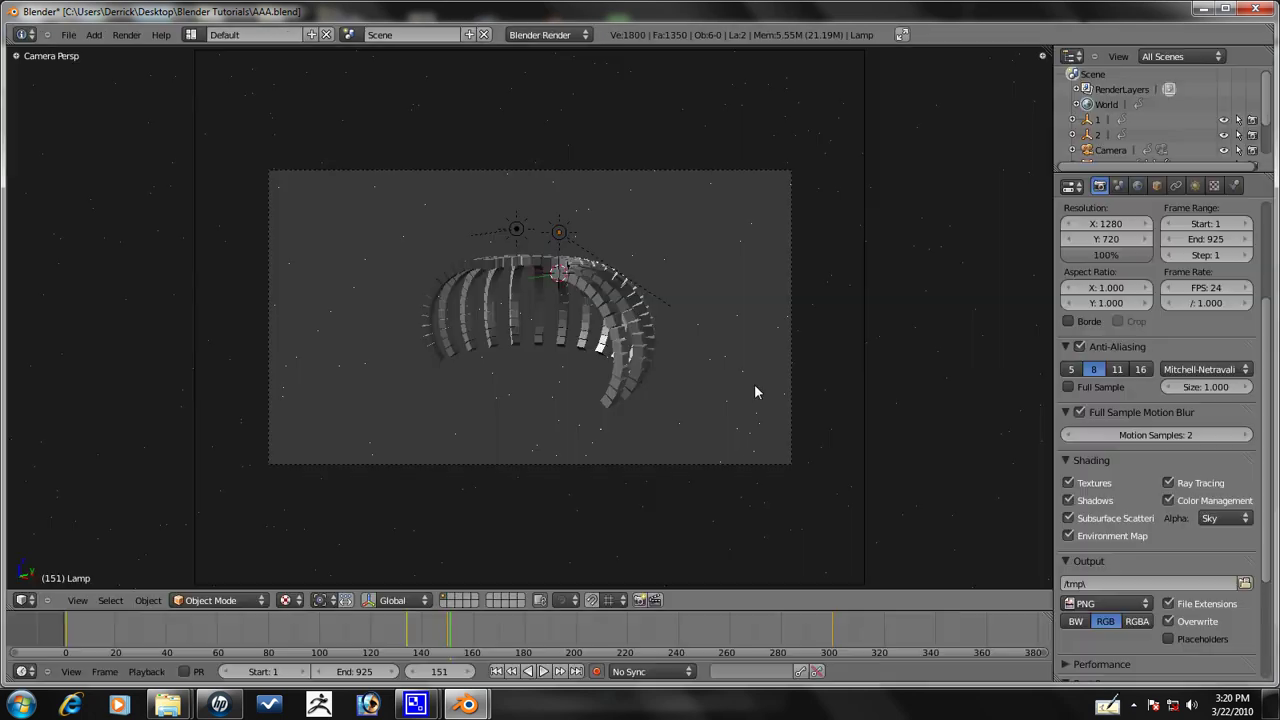
Set the motion blur samples to 1 and turn off full sample motion blur
{"action": "left_click", "coordinate": [1067, 435]}
{"action": "scroll", "coordinate": [426, 400], "scroll_direction": "up", "scroll_amount": 3}
{"action": "scroll", "coordinate": [420, 414], "scroll_direction": "down", "scroll_amount": 3}
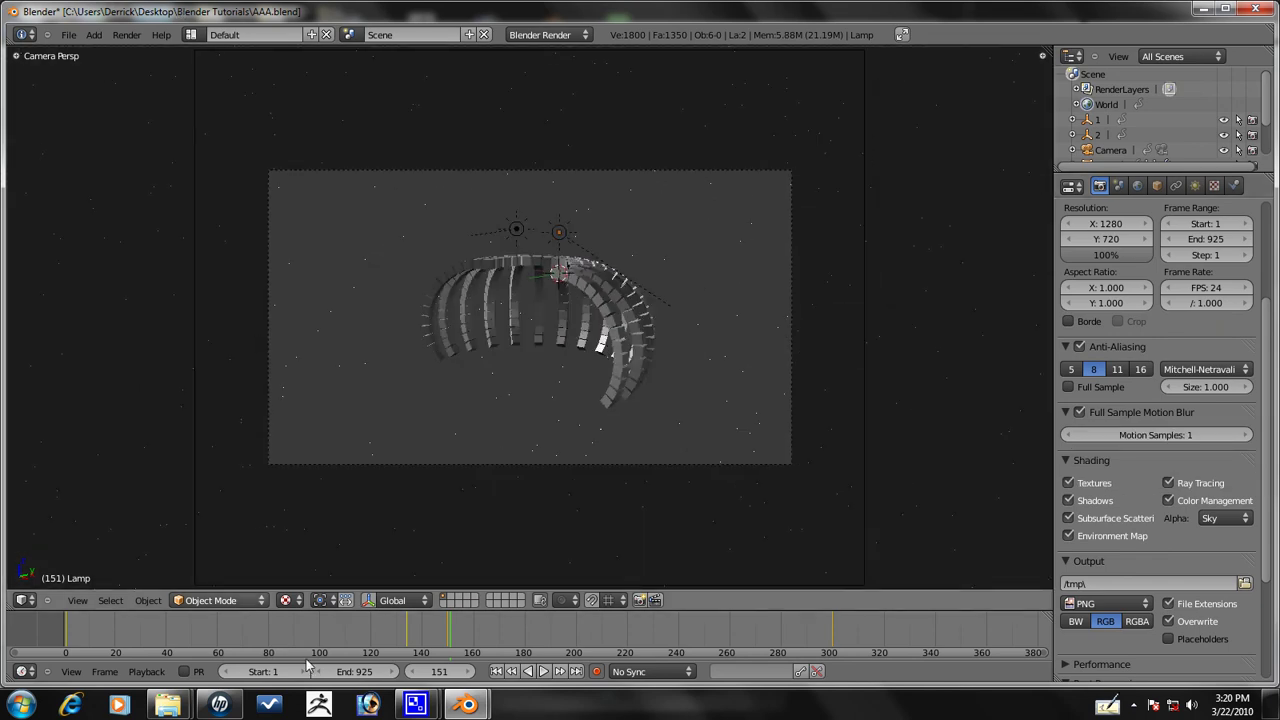
{"action": "scroll", "coordinate": [348, 364], "scroll_direction": "up", "scroll_amount": 1}
{"action": "middle_click_drag", "start_coordinate": [348, 364], "coordinate": [418, 389]}
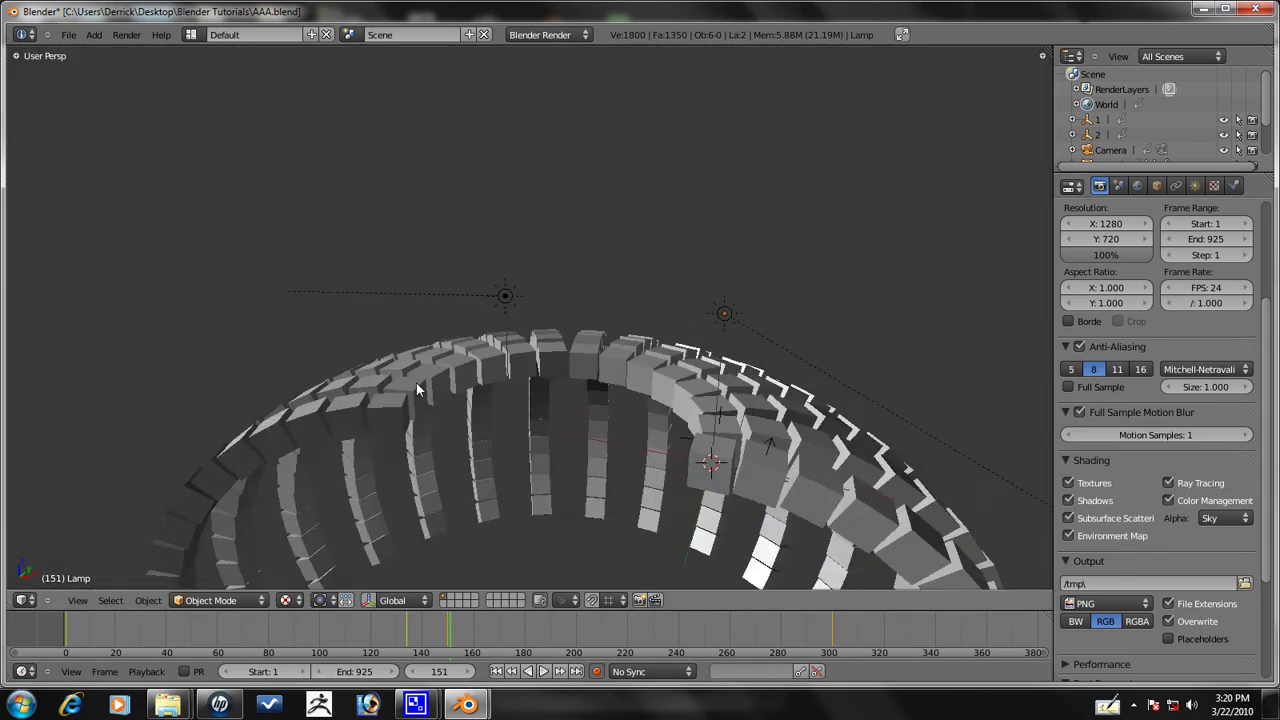
{"action": "scroll", "coordinate": [418, 390], "scroll_direction": "down", "scroll_amount": 2}
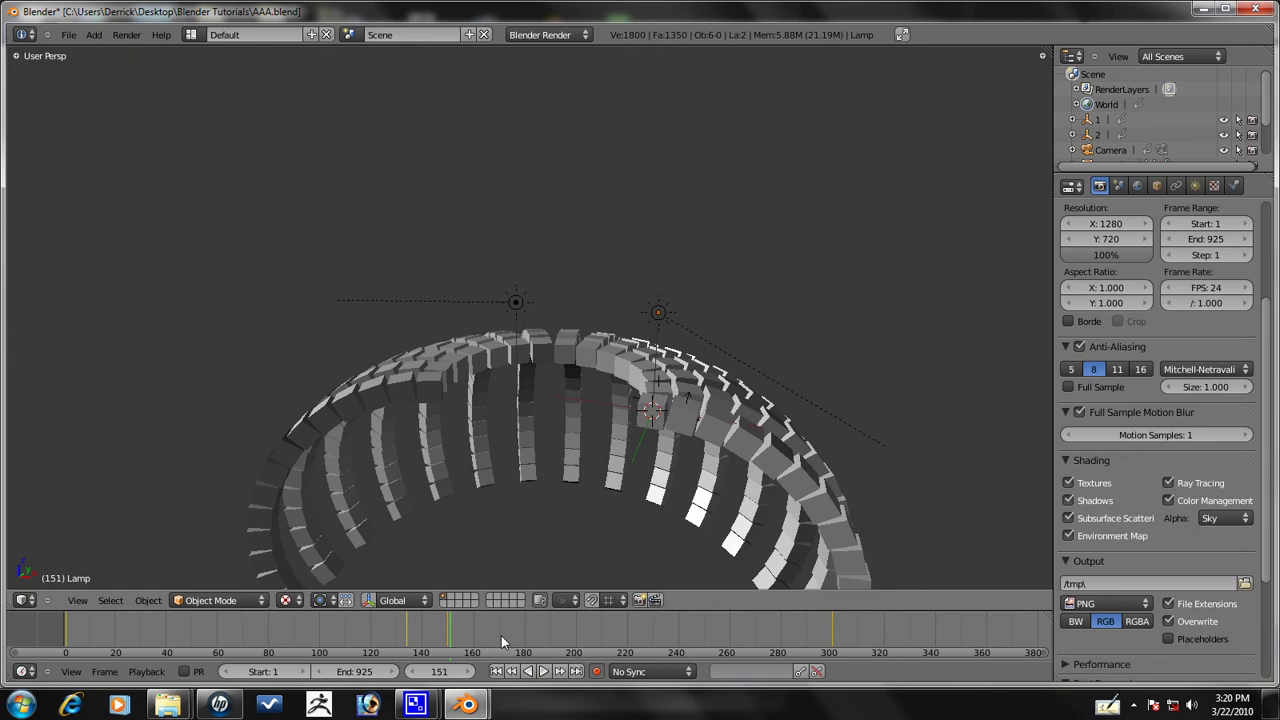
{"action": "left_click", "coordinate": [1080, 413]}
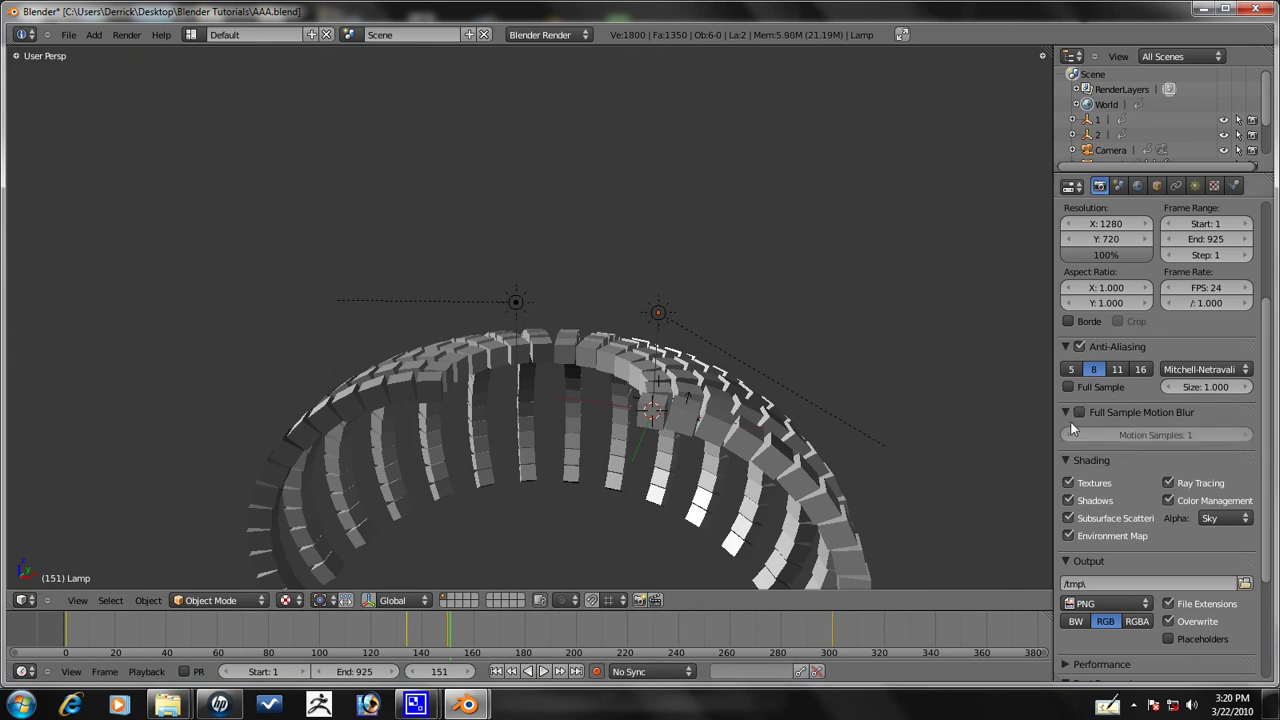
Return the timeline to frame 1 and switch the viewport to the camera view
{"action": "scroll", "coordinate": [780, 540], "scroll_direction": "down", "scroll_amount": 1}
{"action": "left_click", "coordinate": [508, 671]}
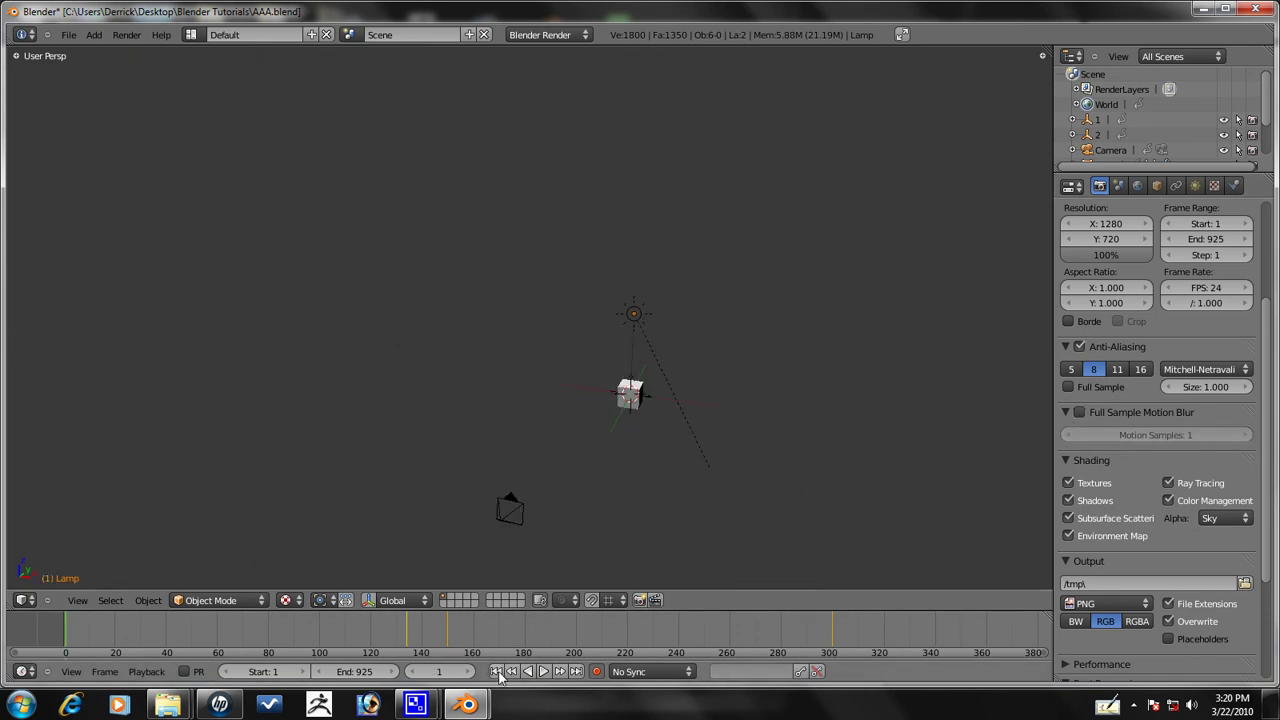
{"action": "scroll", "coordinate": [528, 534], "scroll_direction": "down", "scroll_amount": 5}
{"action": "key", "text": "KP_0"}
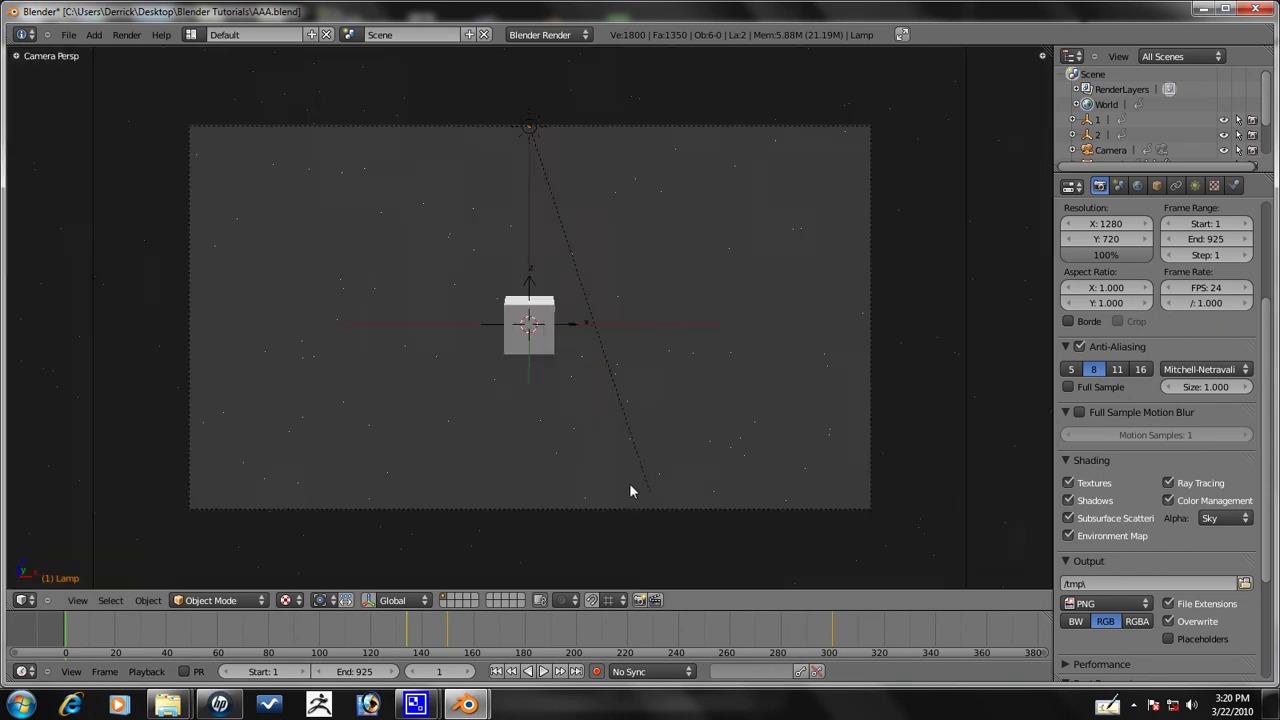
{"action": "scroll", "coordinate": [491, 455], "scroll_direction": "up", "scroll_amount": 1}
{"action": "scroll", "coordinate": [401, 356], "scroll_direction": "down", "scroll_amount": 2}
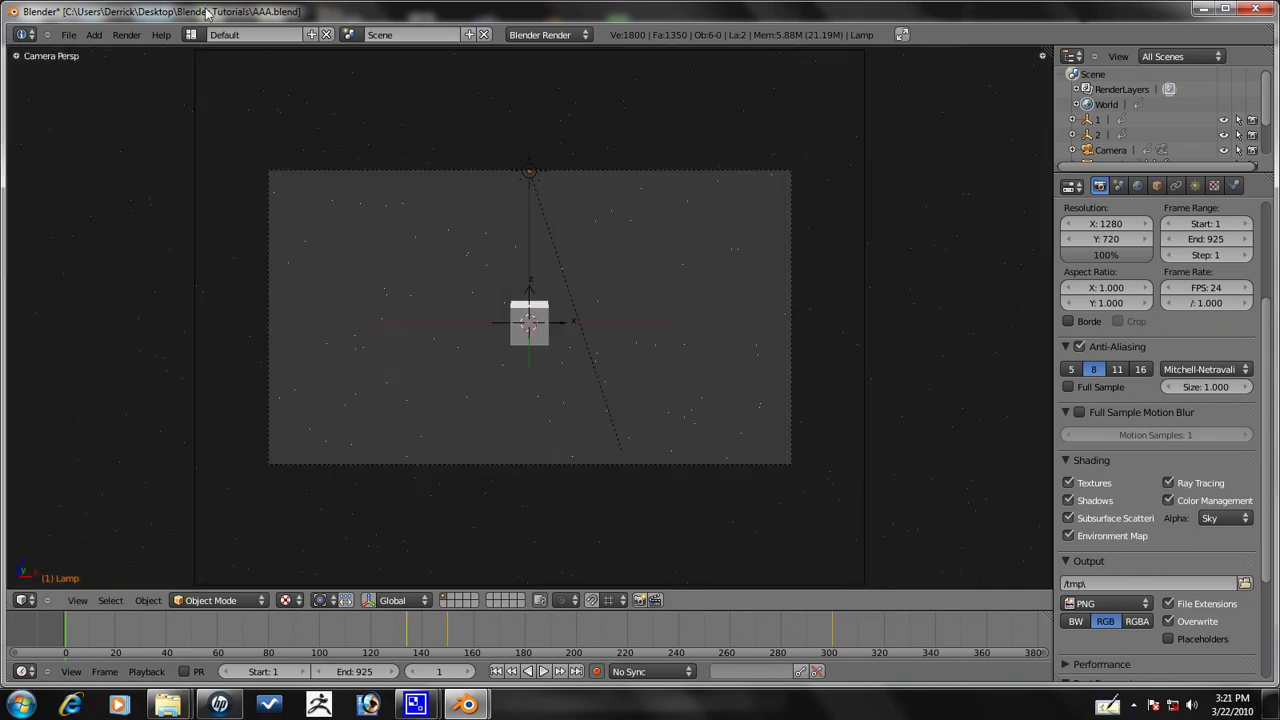
Switch to the Compositing screen layout and enable Use Nodes for the scene
{"action": "left_click", "coordinate": [190, 34]}
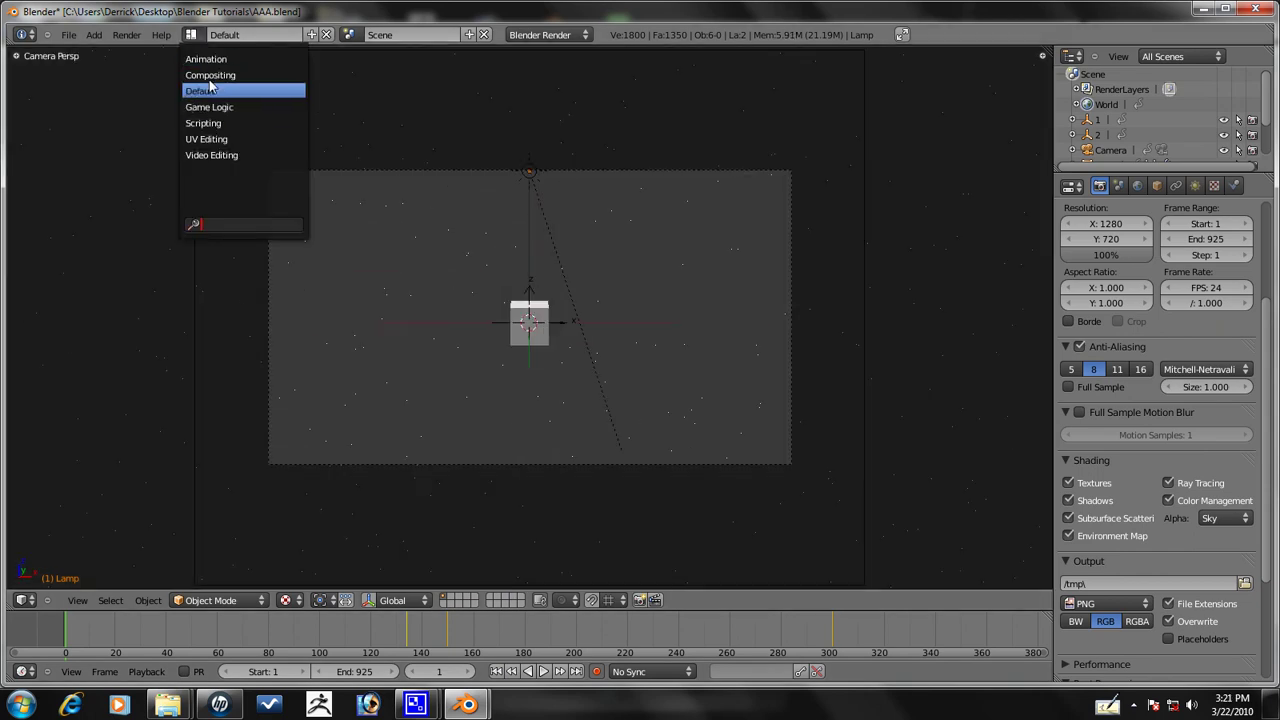
{"action": "left_click", "coordinate": [209, 75]}
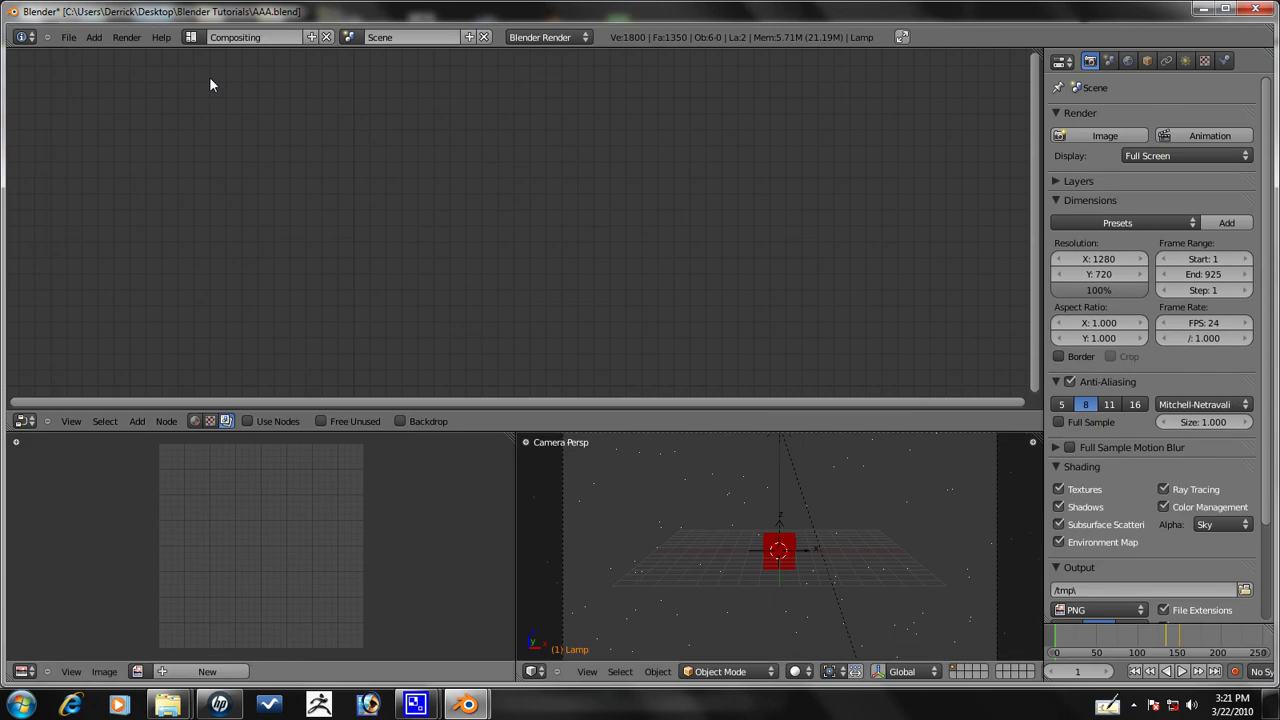
{"action": "left_click", "coordinate": [249, 422]}
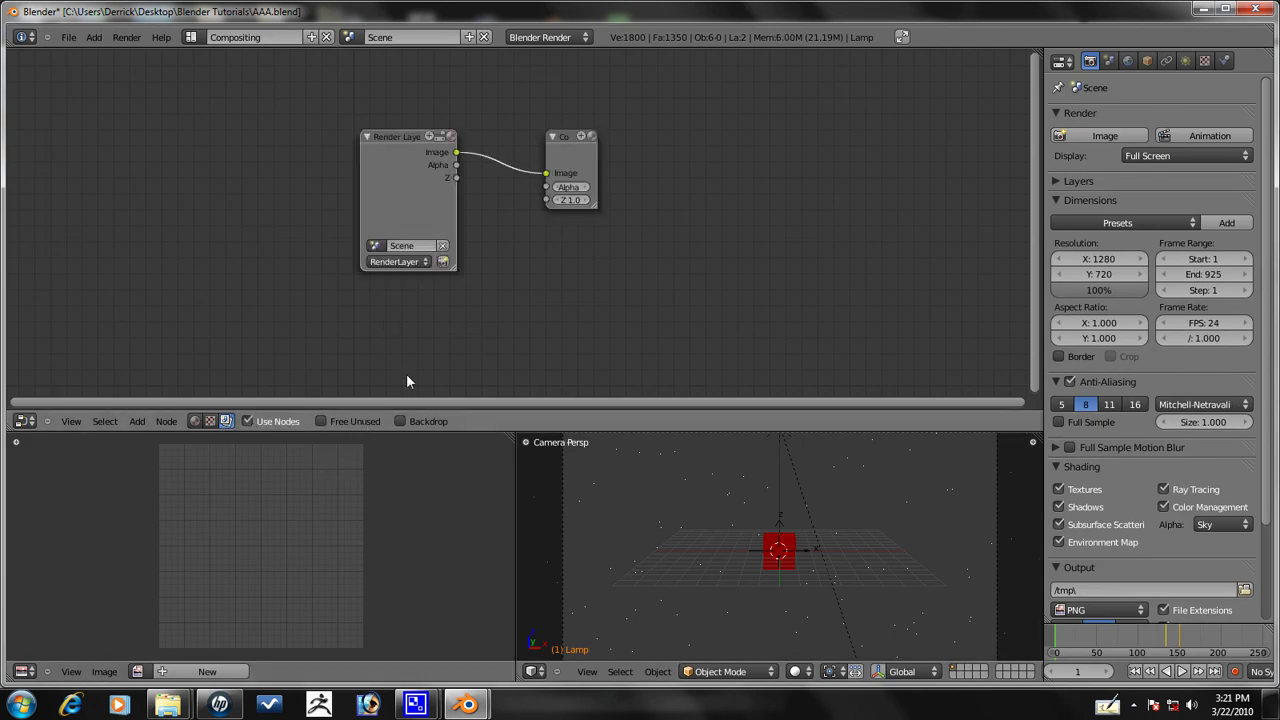
Spread the Render Layers and Composite nodes apart to make room between them
{"action": "left_click_drag", "start_coordinate": [406, 195], "coordinate": [263, 153]}
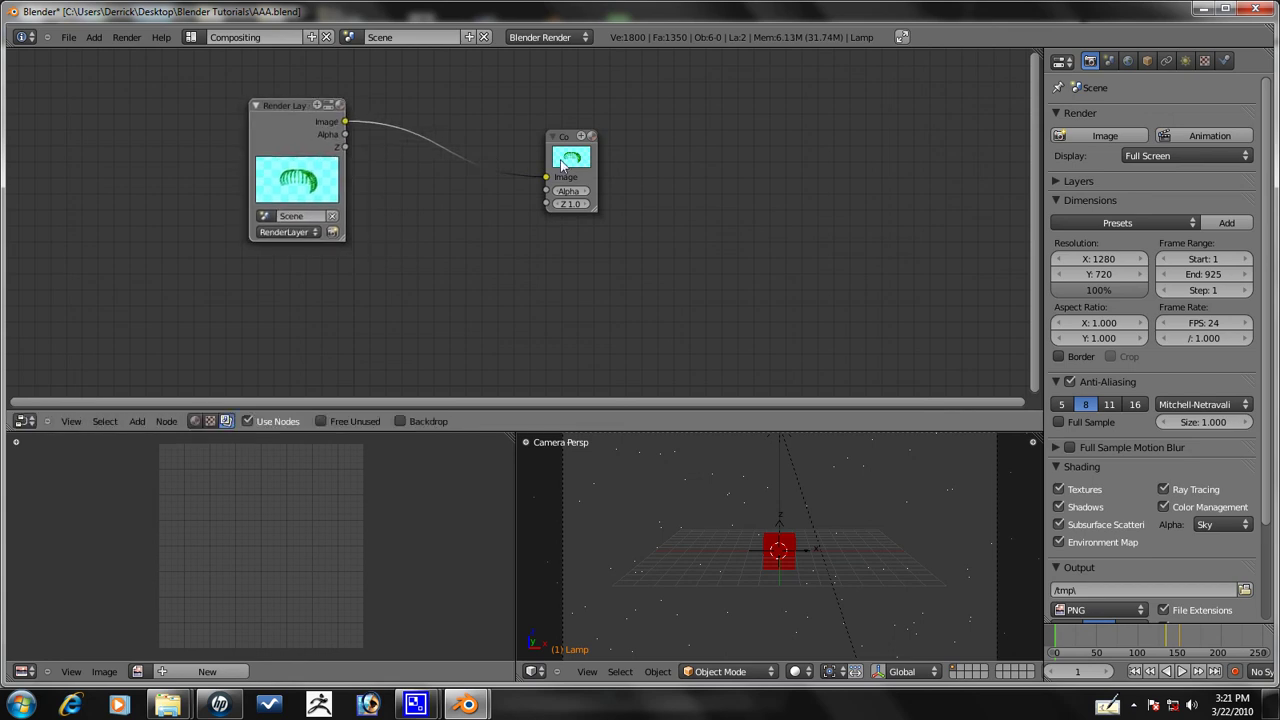
{"action": "left_click_drag", "start_coordinate": [563, 160], "coordinate": [740, 160]}
{"action": "left_click_drag", "start_coordinate": [275, 152], "coordinate": [258, 155]}
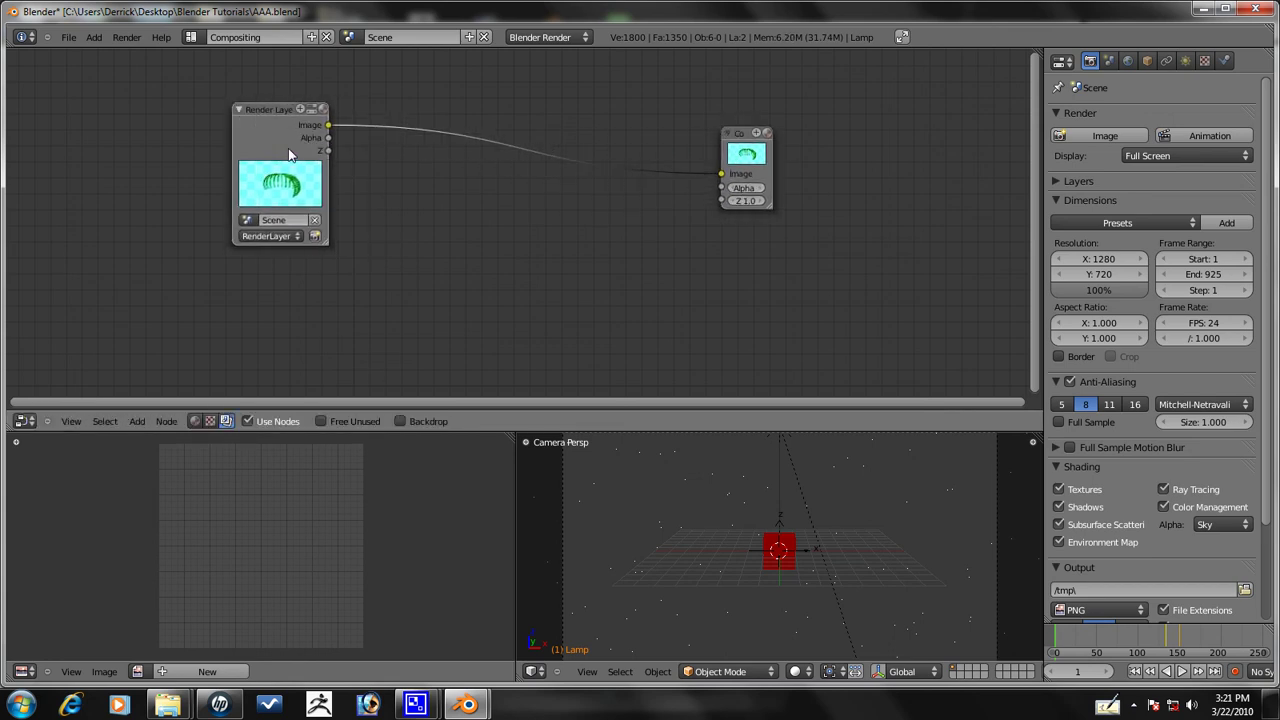
Add a Viewer output node linked to the Render Layers image and show the result as the backdrop
{"action": "key", "text": "shift+a"}
{"action": "mouse_move", "coordinate": [418, 174]}
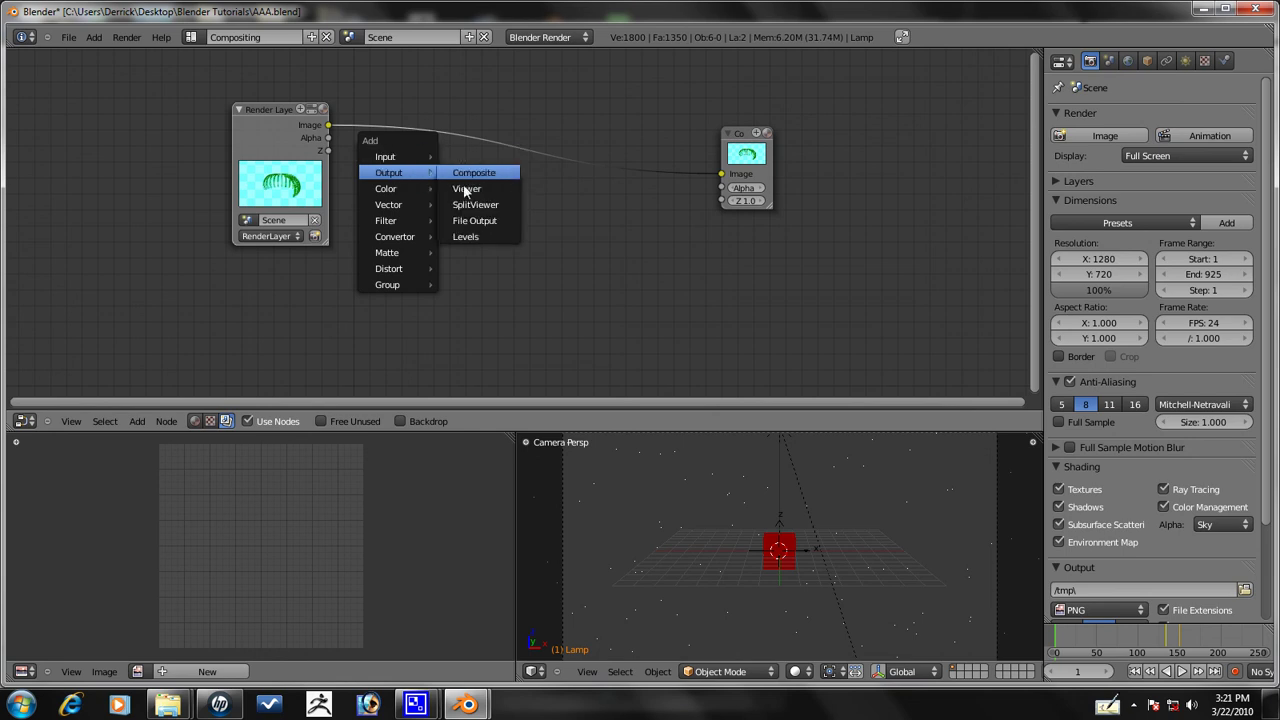
{"action": "left_click", "coordinate": [459, 190]}
{"action": "left_click_drag", "start_coordinate": [324, 138], "coordinate": [792, 261]}
{"action": "left_click", "coordinate": [400, 421]}
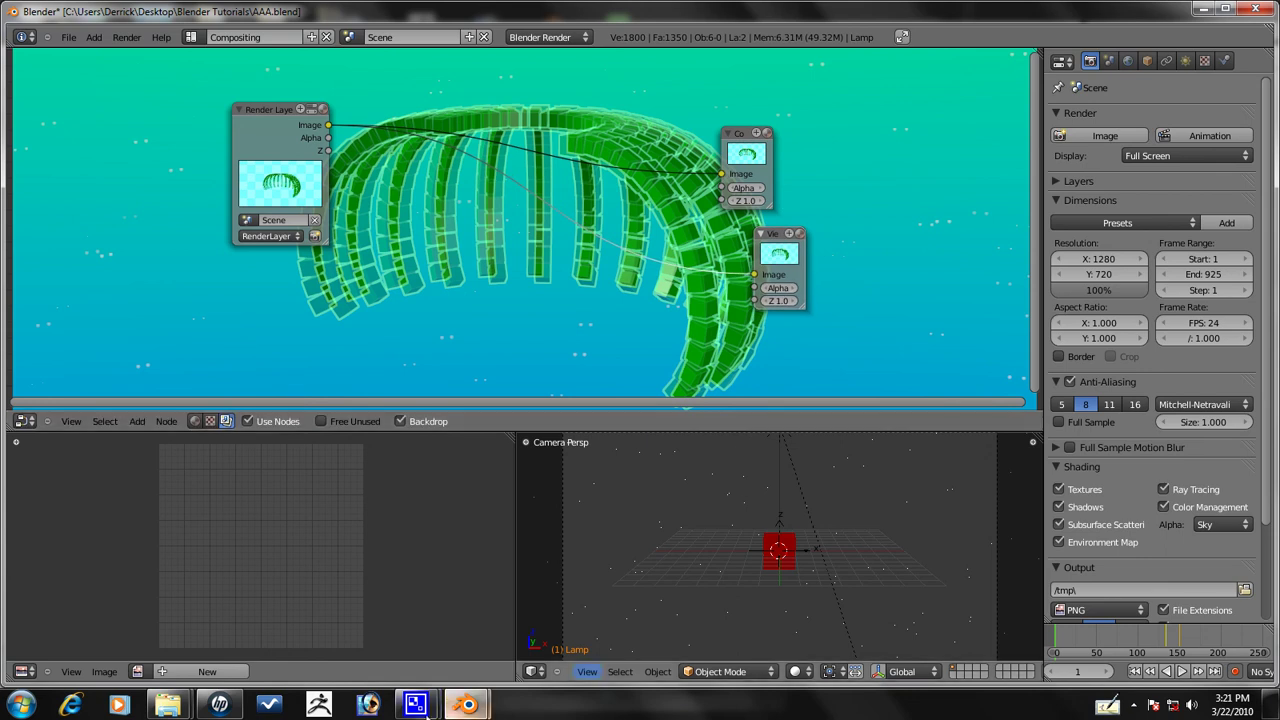
{"action": "mouse_move", "coordinate": [370, 705]}
{"action": "left_click", "coordinate": [348, 618]}
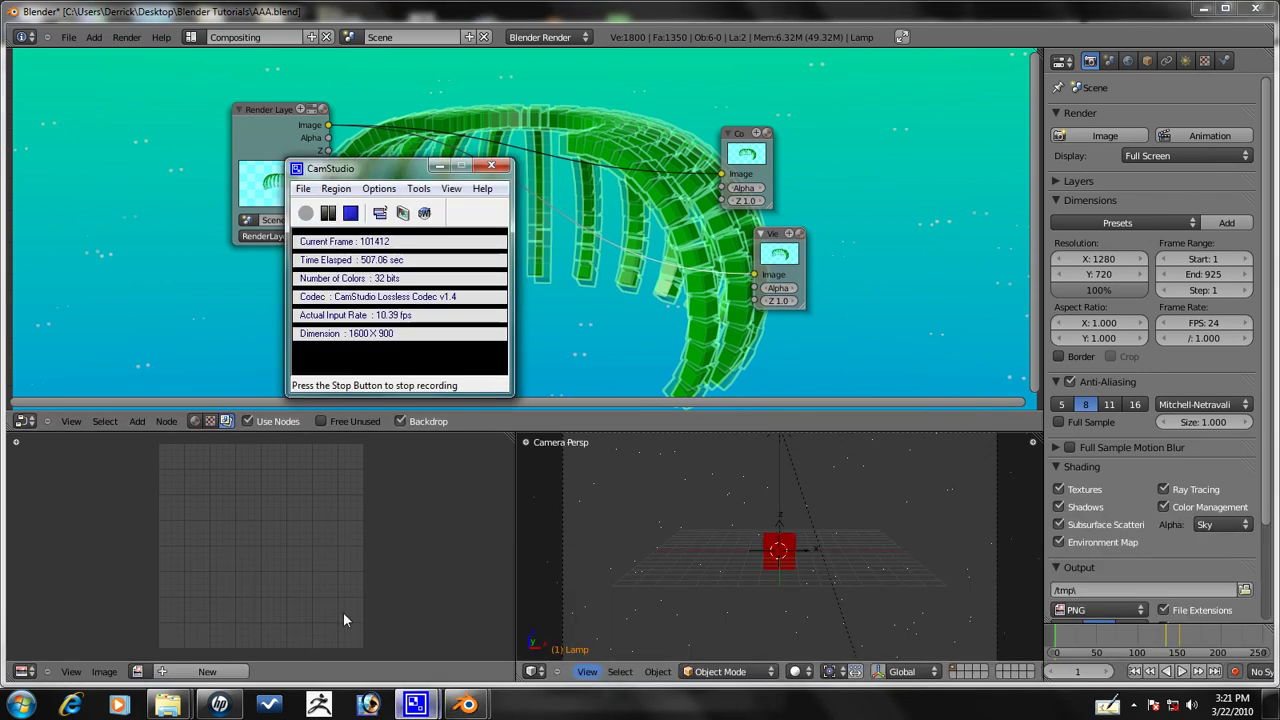
Play the animation up to frame 51 and render that frame to update the compositing backdrop
{"action": "left_click", "coordinate": [702, 8]}
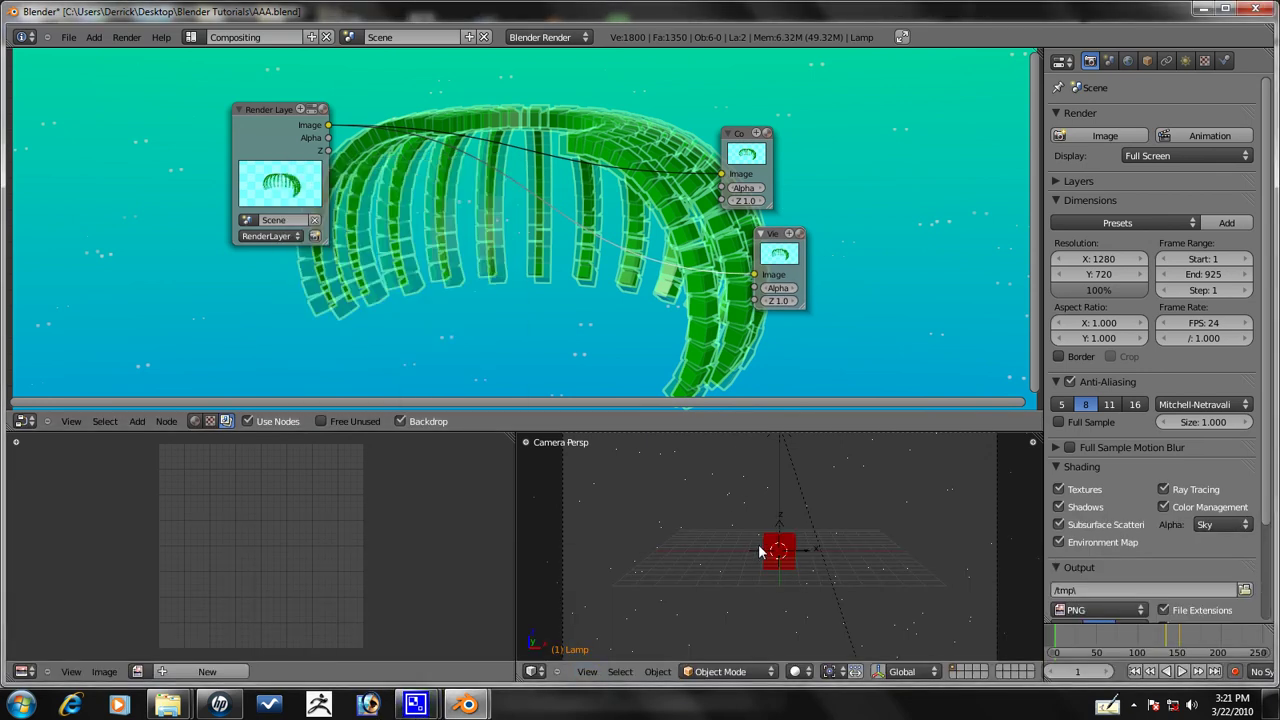
{"action": "key", "text": "alt+a"}
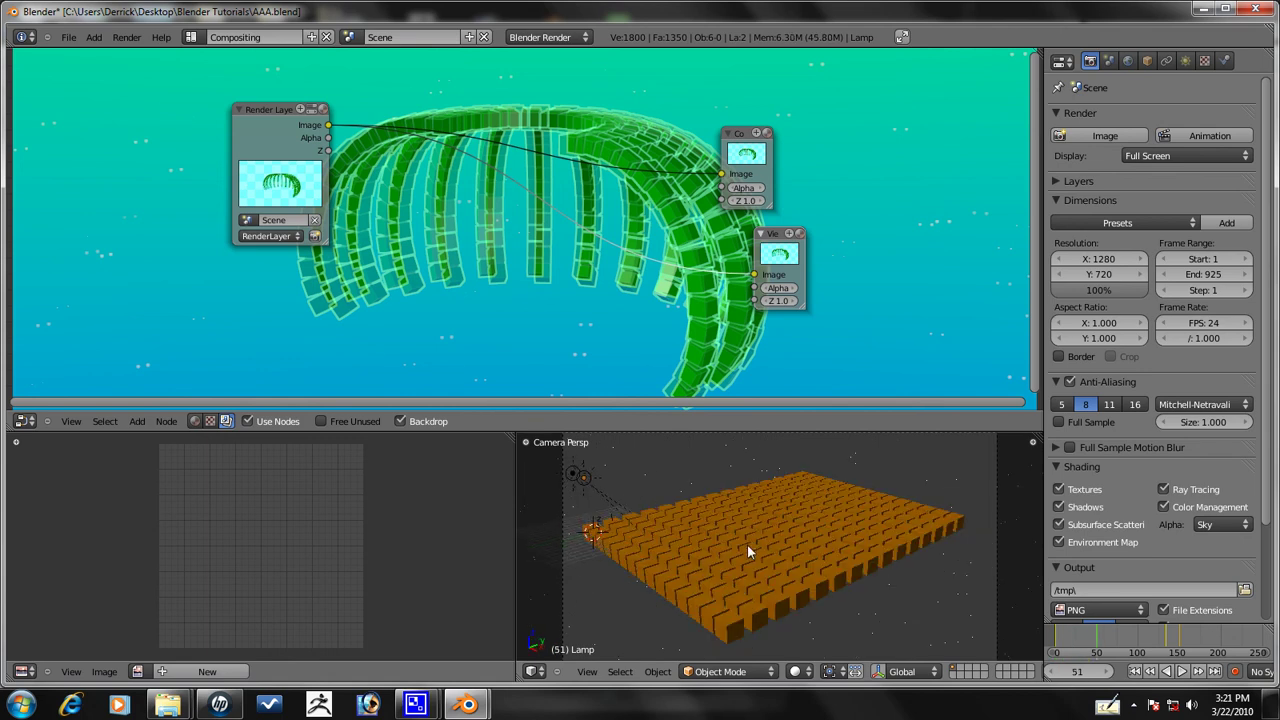
{"action": "key", "text": "F12"}
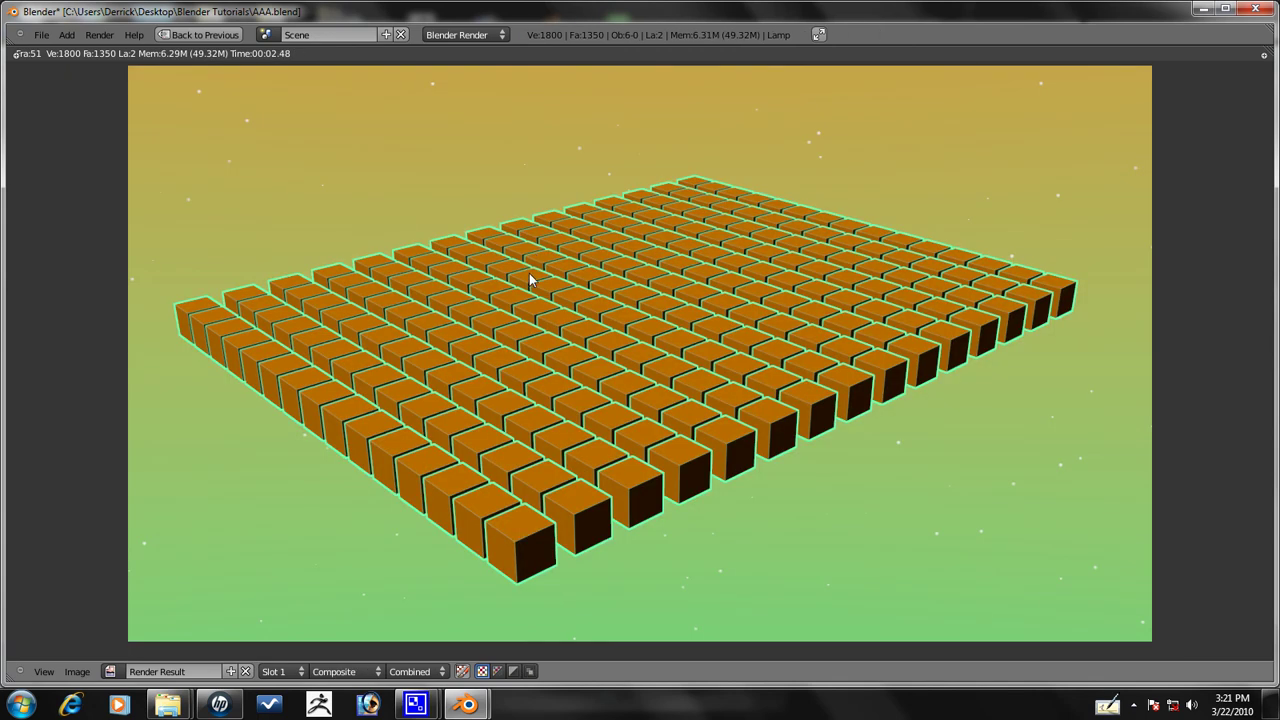
{"action": "key", "text": "Escape"}
{"action": "left_click", "coordinate": [275, 193]}
Save the changes to the AAA.blend file
{"action": "left_click", "coordinate": [68, 37]}
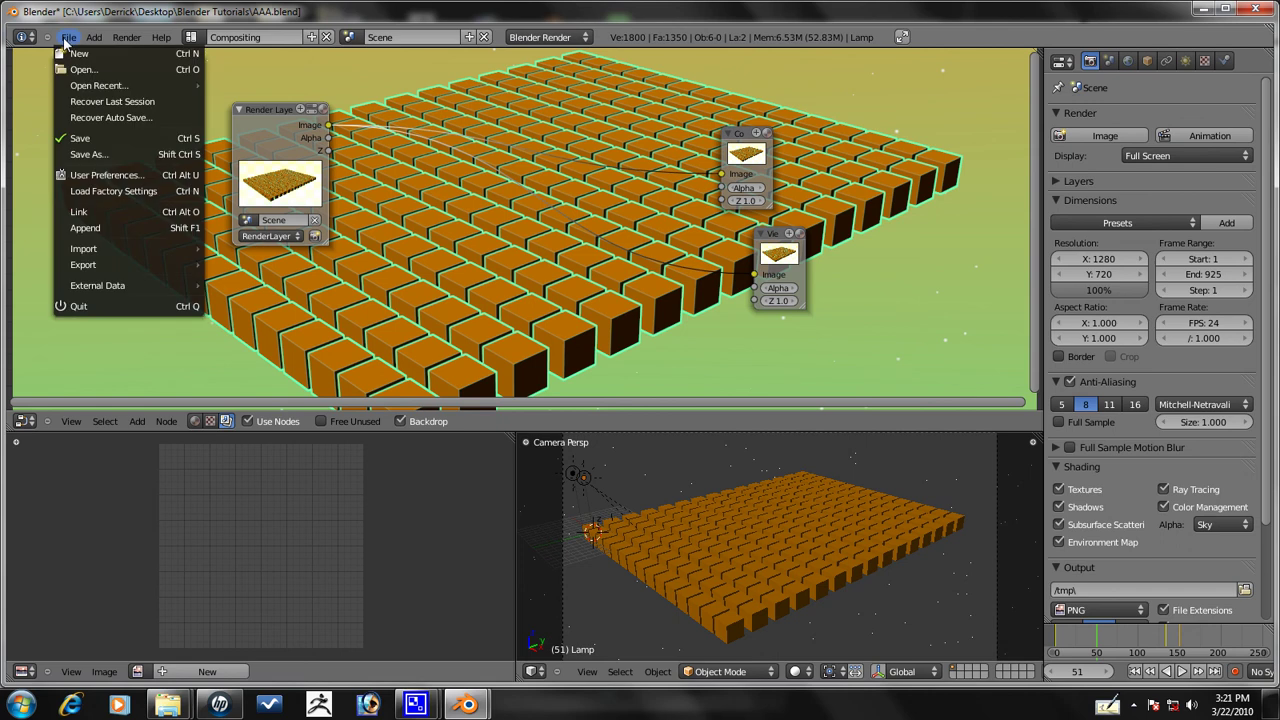
{"action": "left_click", "coordinate": [98, 139]}
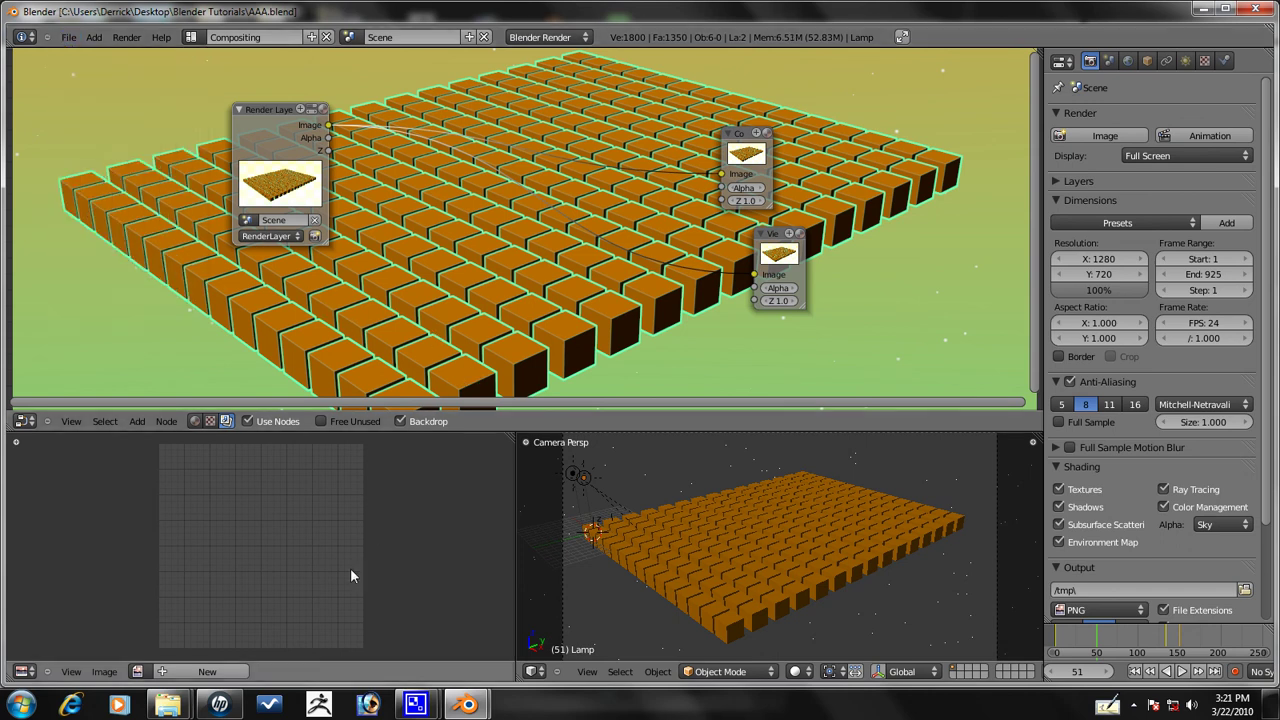
{"action": "mouse_move", "coordinate": [416, 705]}
{"action": "left_click", "coordinate": [331, 620]}
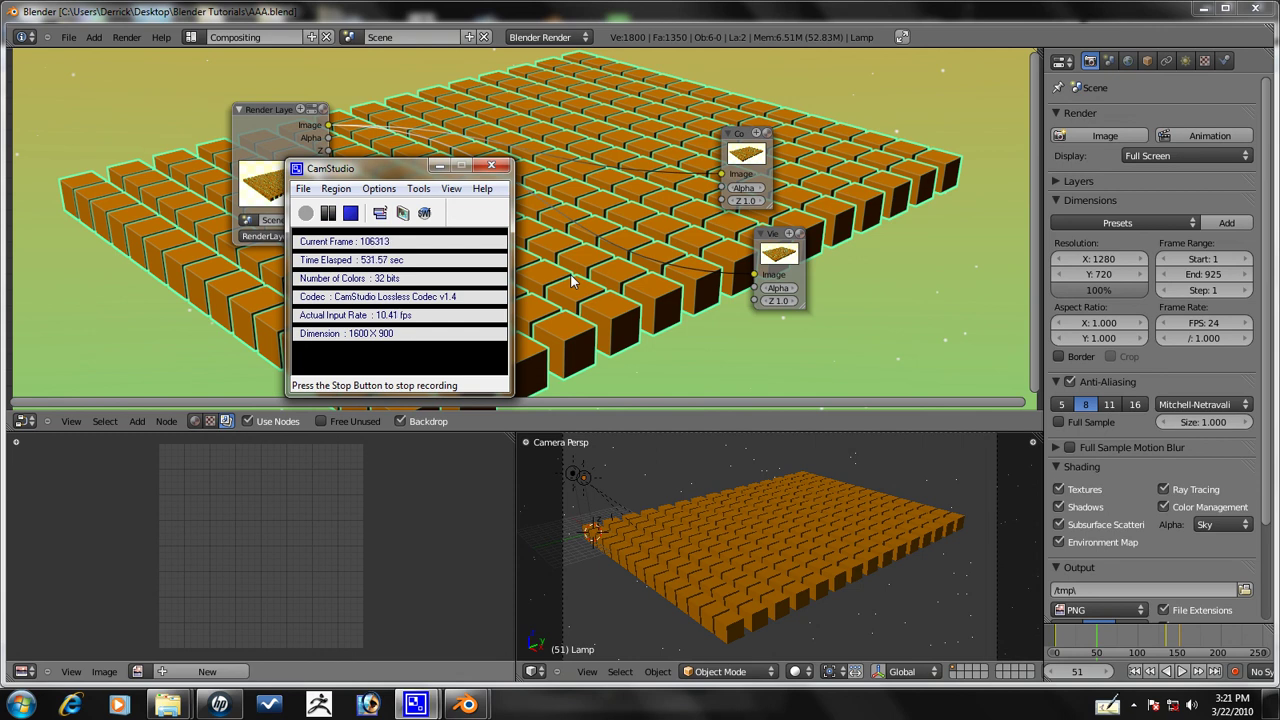
{"action": "left_click", "coordinate": [313, 19]}
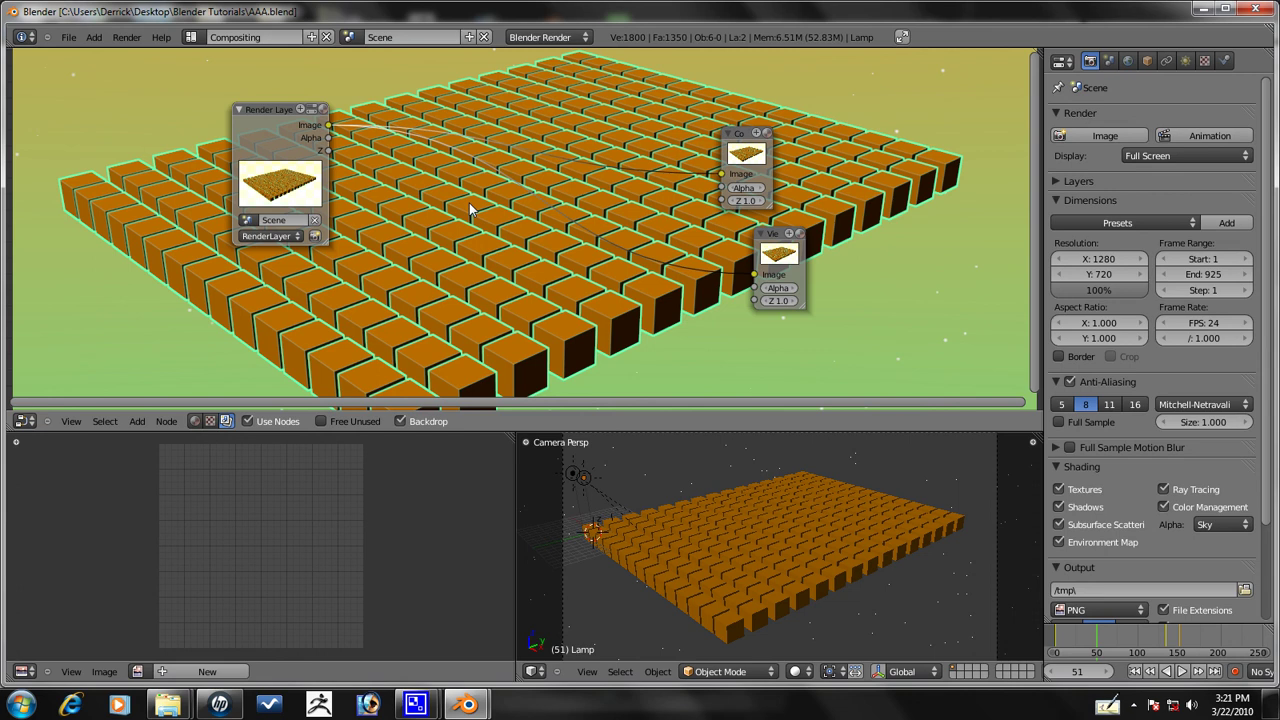